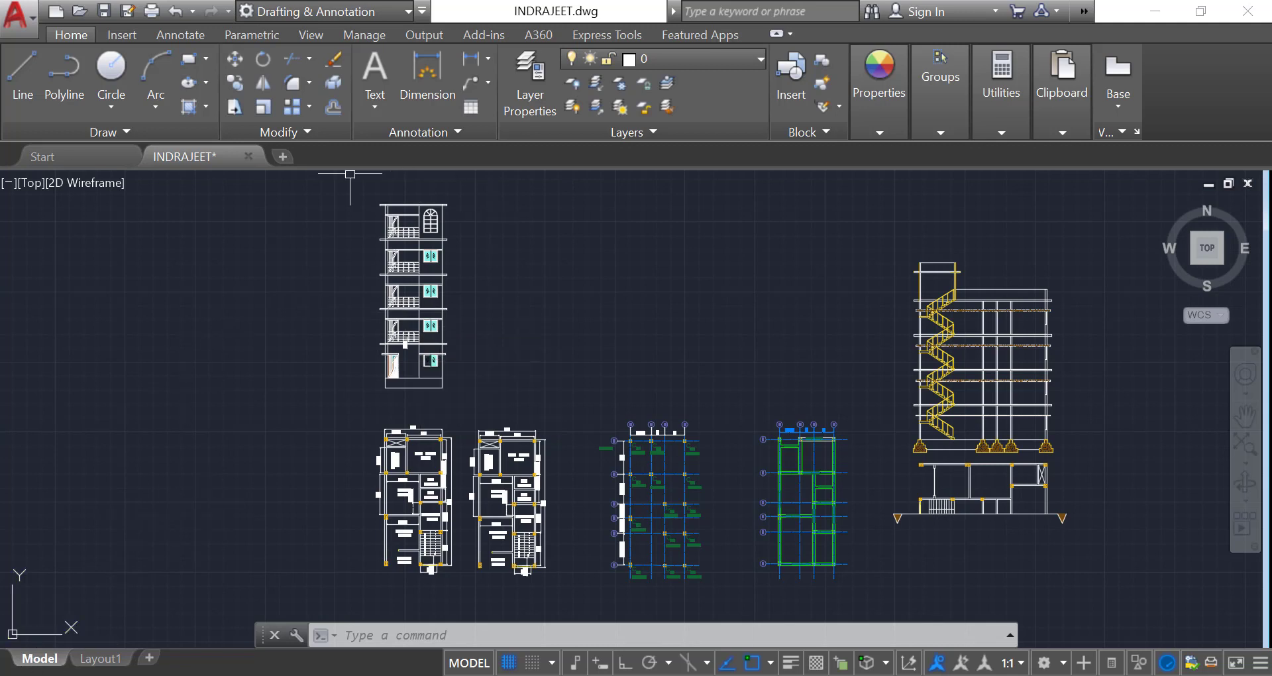
Move the leftmost floor plan farther left, widening the gap to the neighbouring floor plan
{"action": "left_click", "coordinate": [463, 419]}
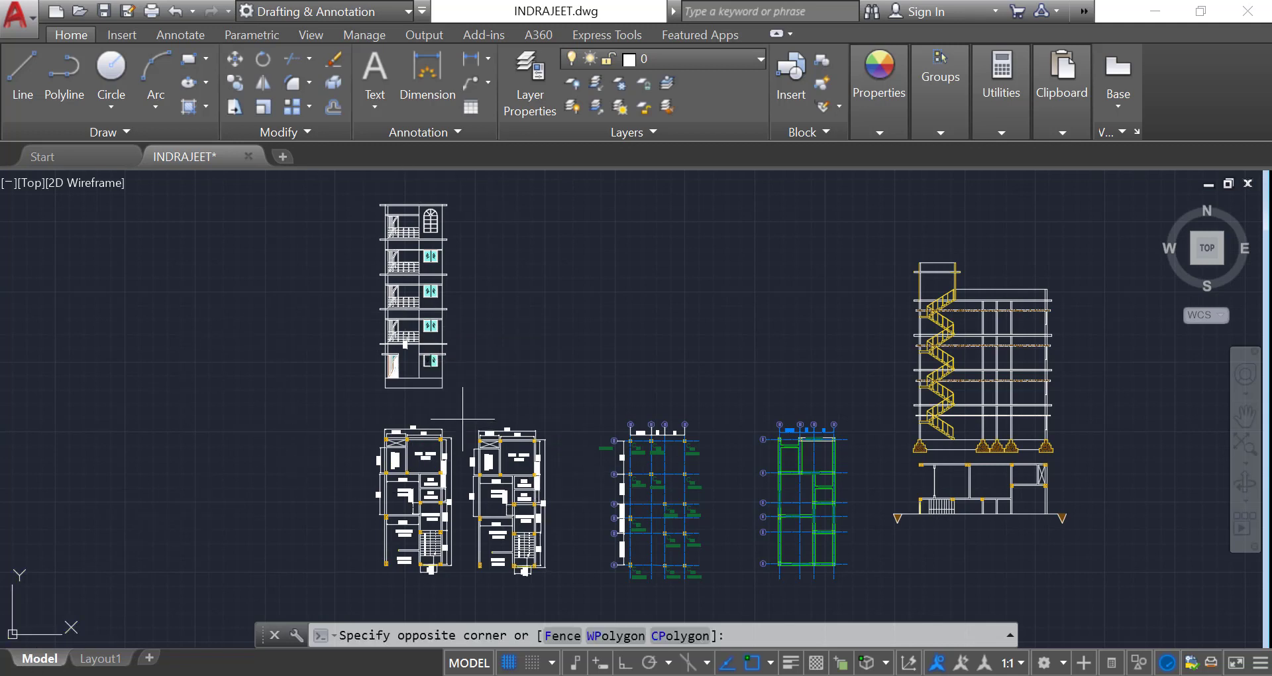
{"action": "left_click", "coordinate": [311, 616]}
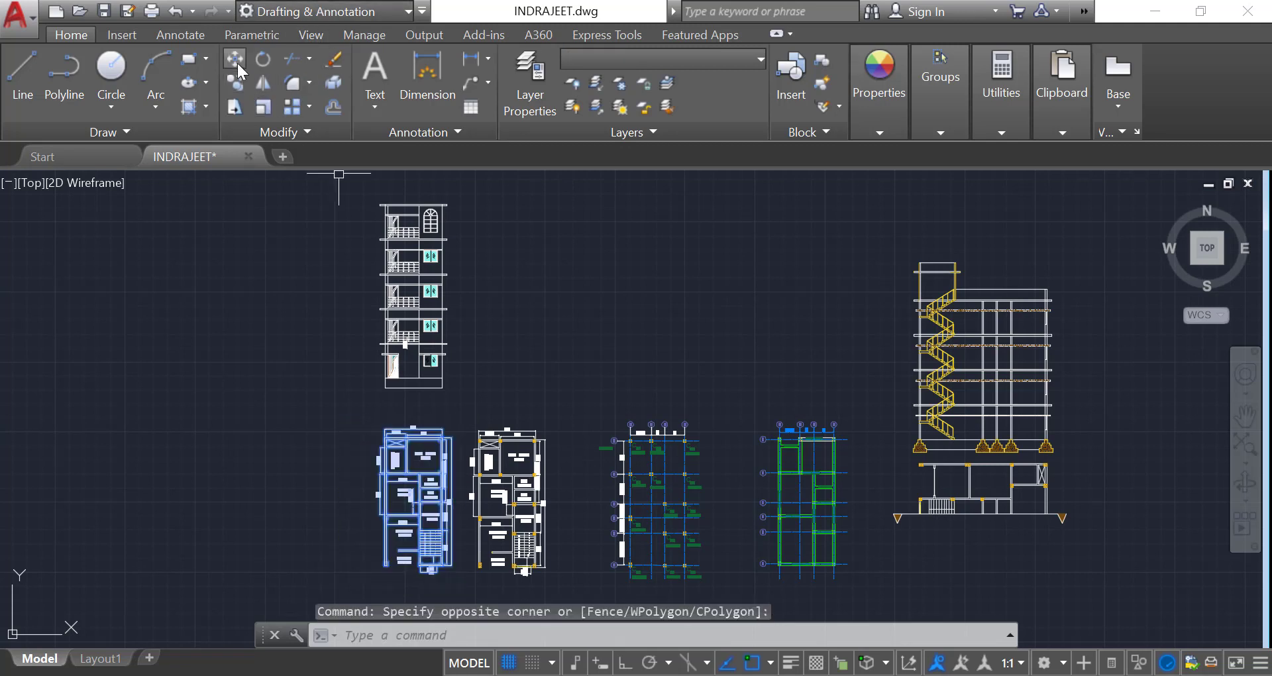
{"action": "left_click", "coordinate": [234, 58]}
{"action": "left_click", "coordinate": [384, 430]}
{"action": "left_click", "coordinate": [283, 429]}
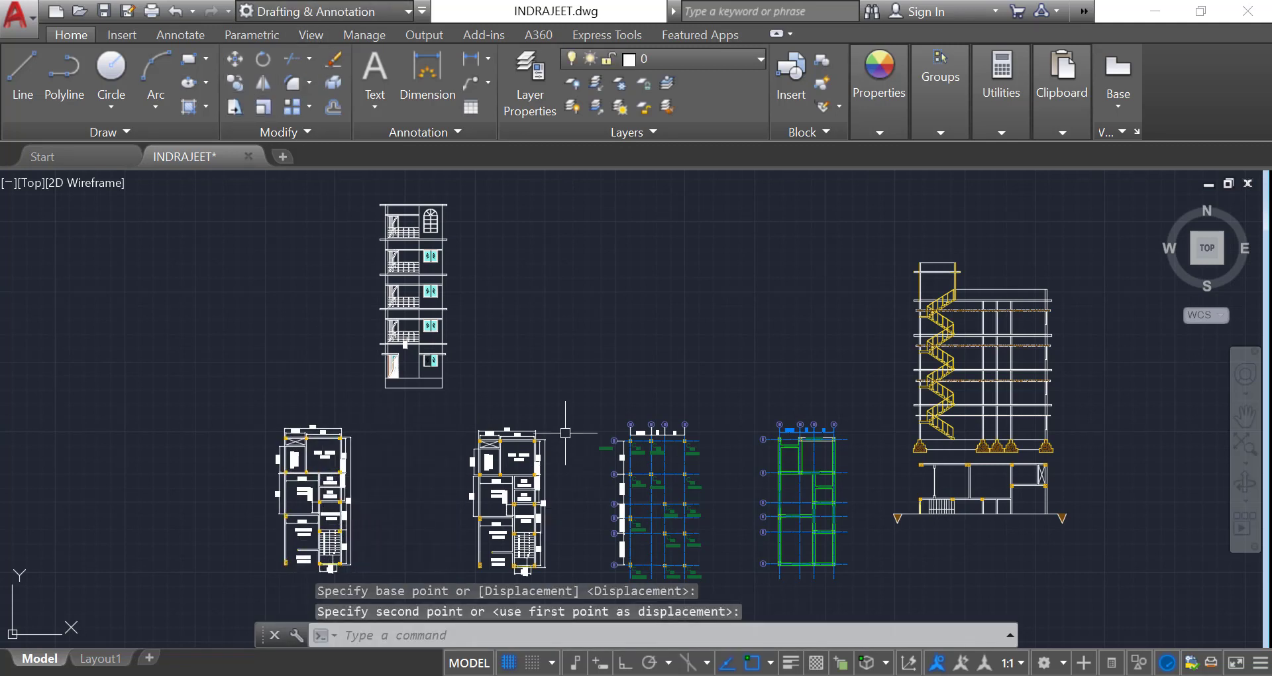
{"action": "middle_click_drag", "start_coordinate": [620, 507], "coordinate": [608, 456]}
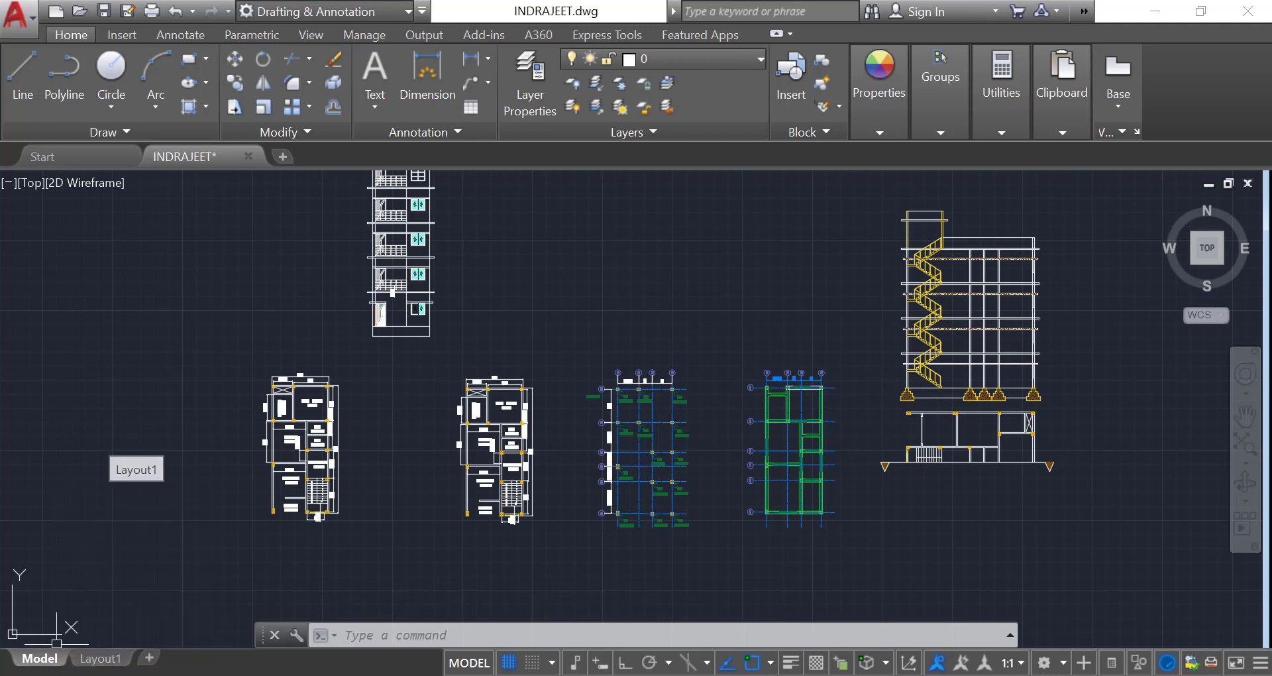
Switch to Layout1 and delete its existing viewport
{"action": "left_click", "coordinate": [97, 641]}
{"action": "mouse_move", "coordinate": [97, 666]}
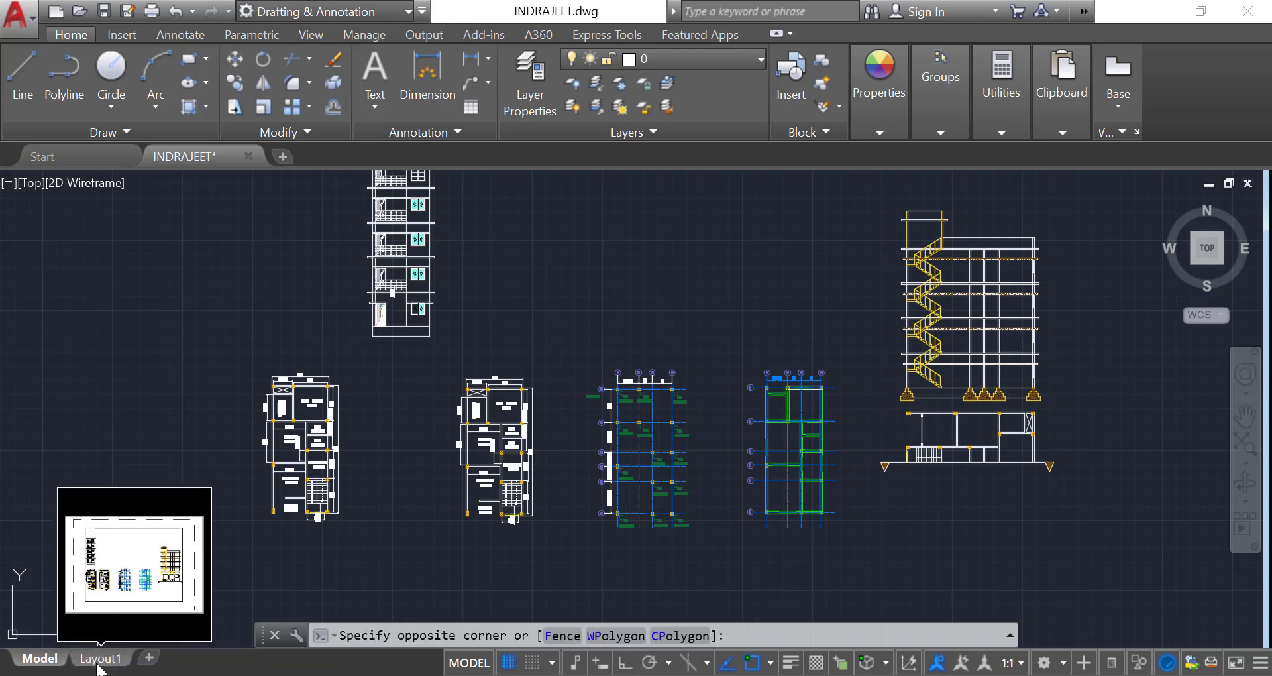
{"action": "left_click", "coordinate": [142, 483]}
{"action": "left_click", "coordinate": [112, 659]}
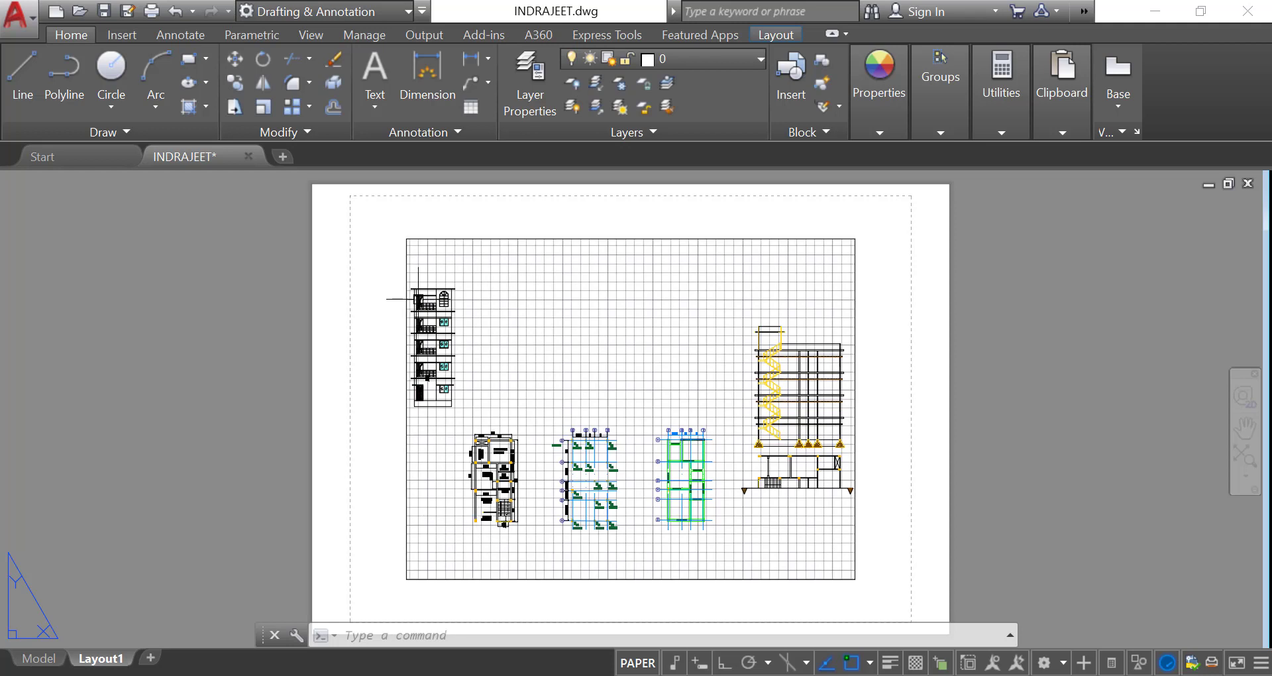
{"action": "left_click", "coordinate": [467, 238]}
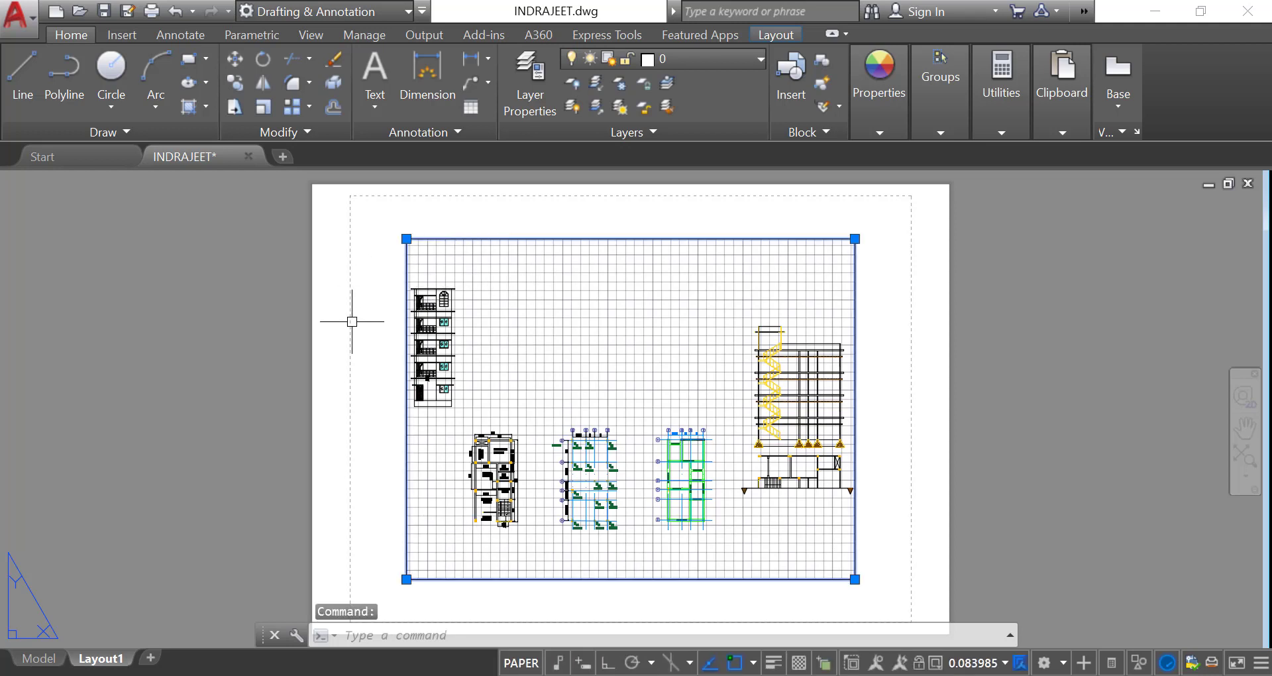
{"action": "key", "text": "Delete"}
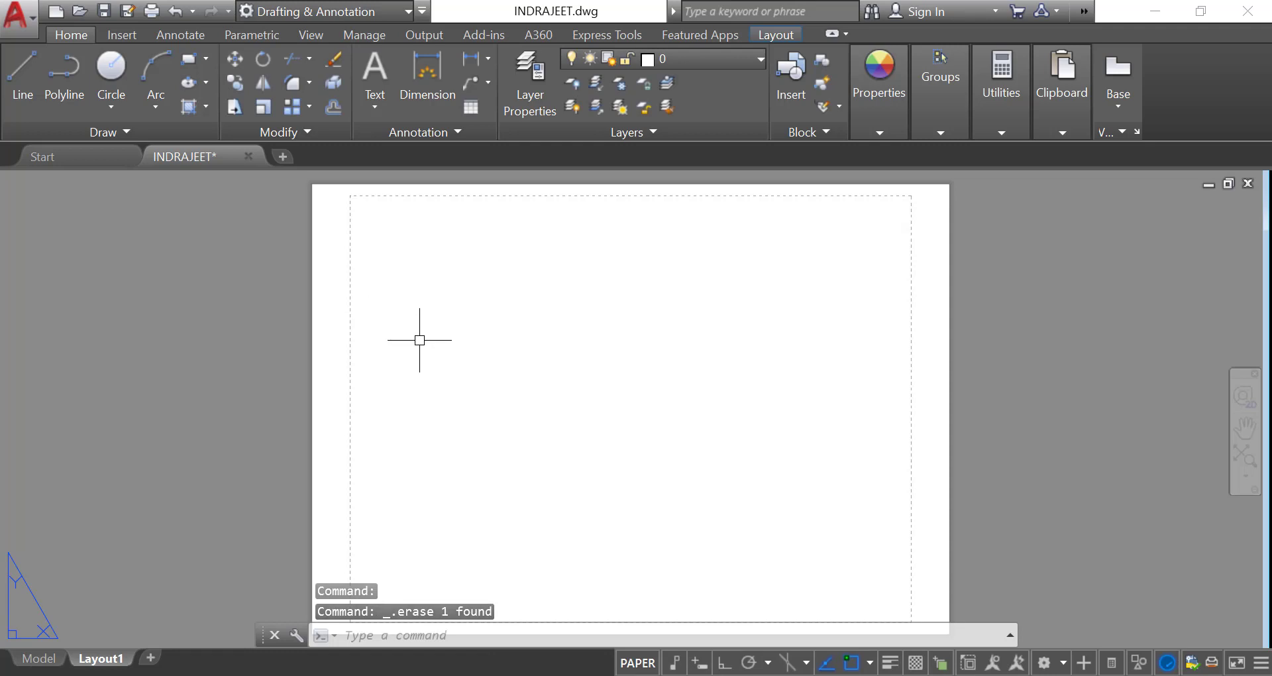
Open Layout1's page setup for modification and choose Microsoft Print to PDF as the plotter
{"action": "mouse_move", "coordinate": [114, 663]}
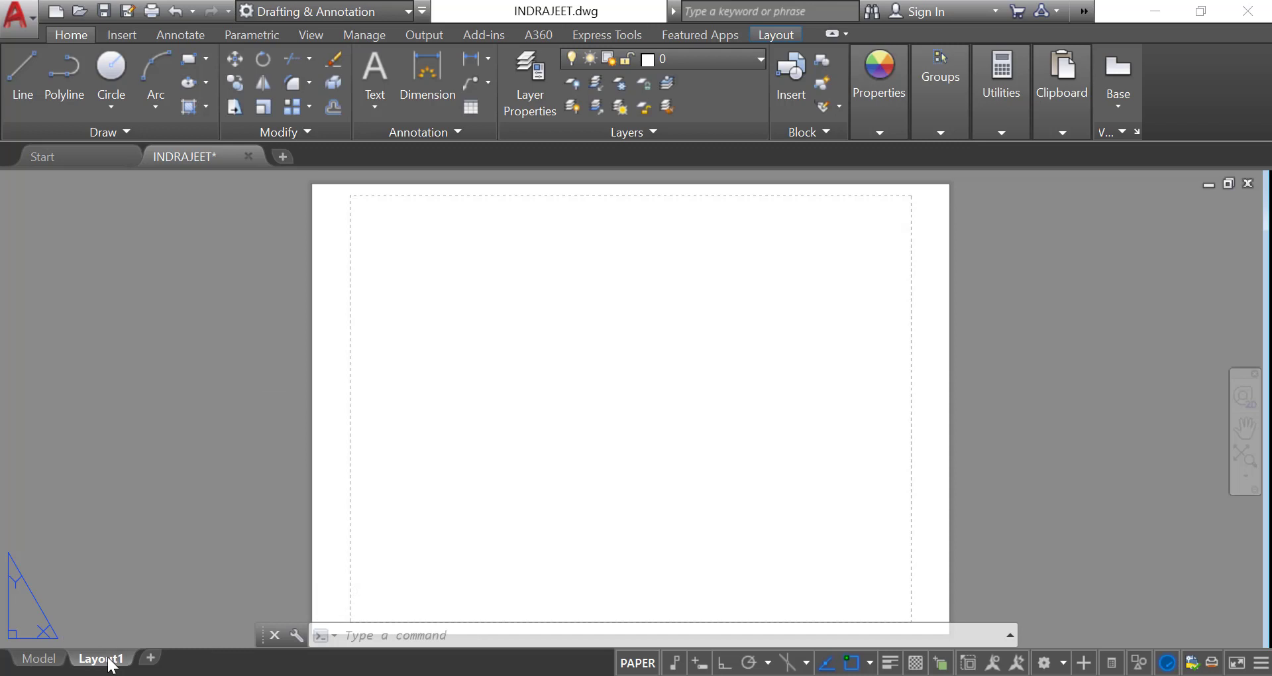
{"action": "right_click", "coordinate": [112, 663]}
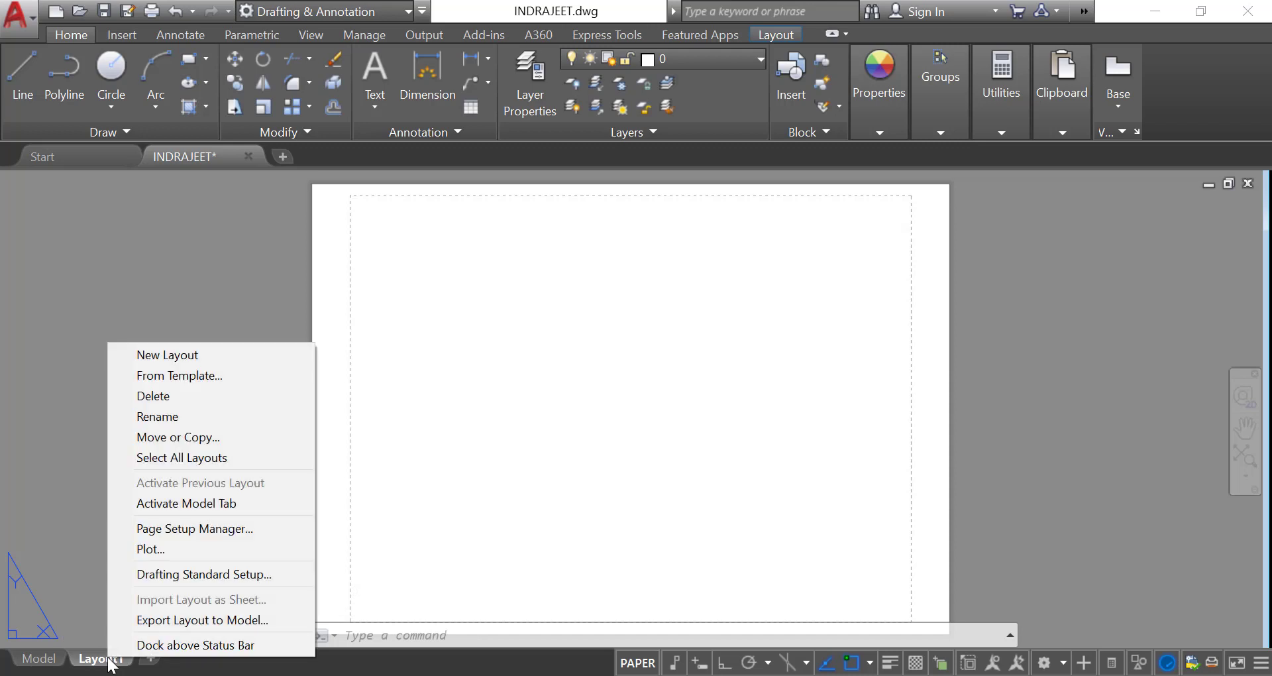
{"action": "left_click", "coordinate": [191, 530]}
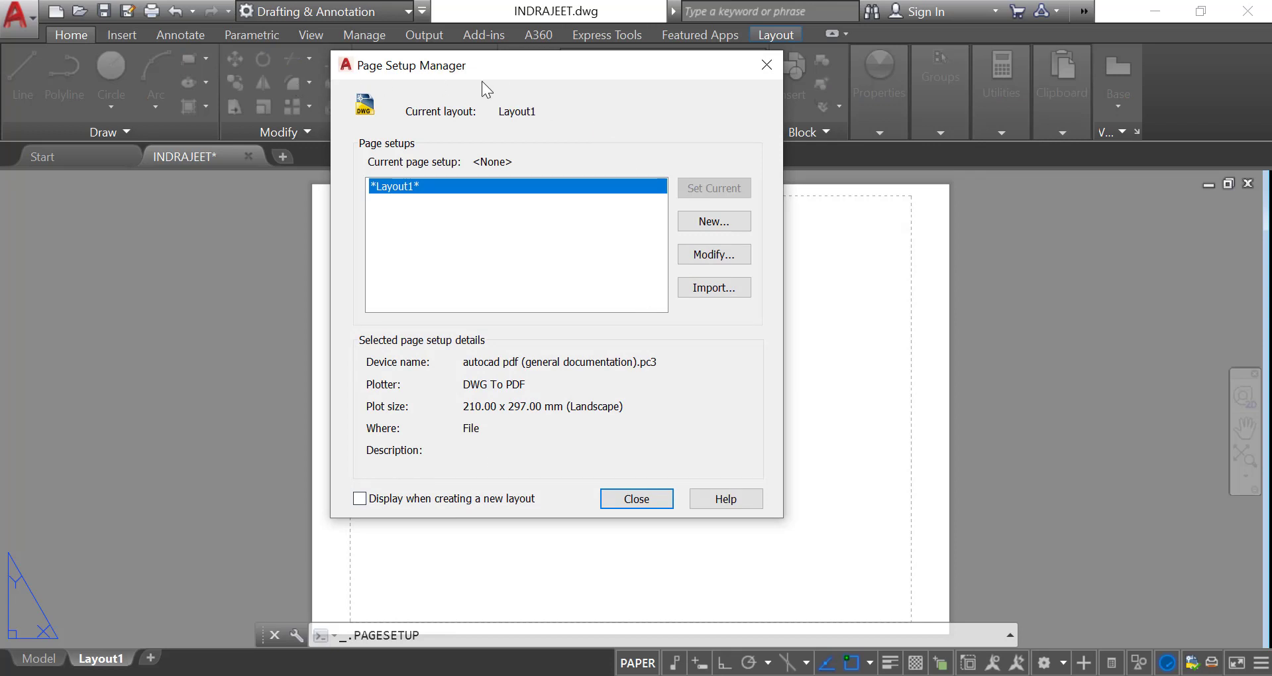
{"action": "left_click", "coordinate": [720, 256]}
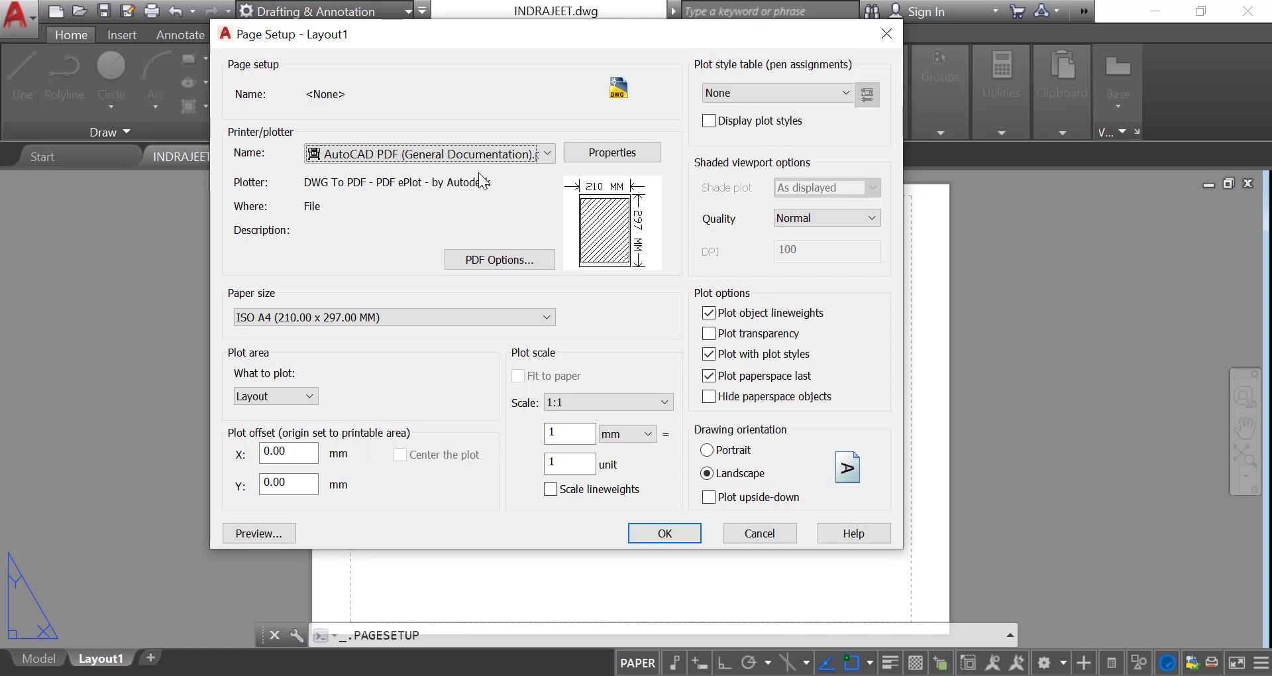
{"action": "left_click", "coordinate": [478, 153]}
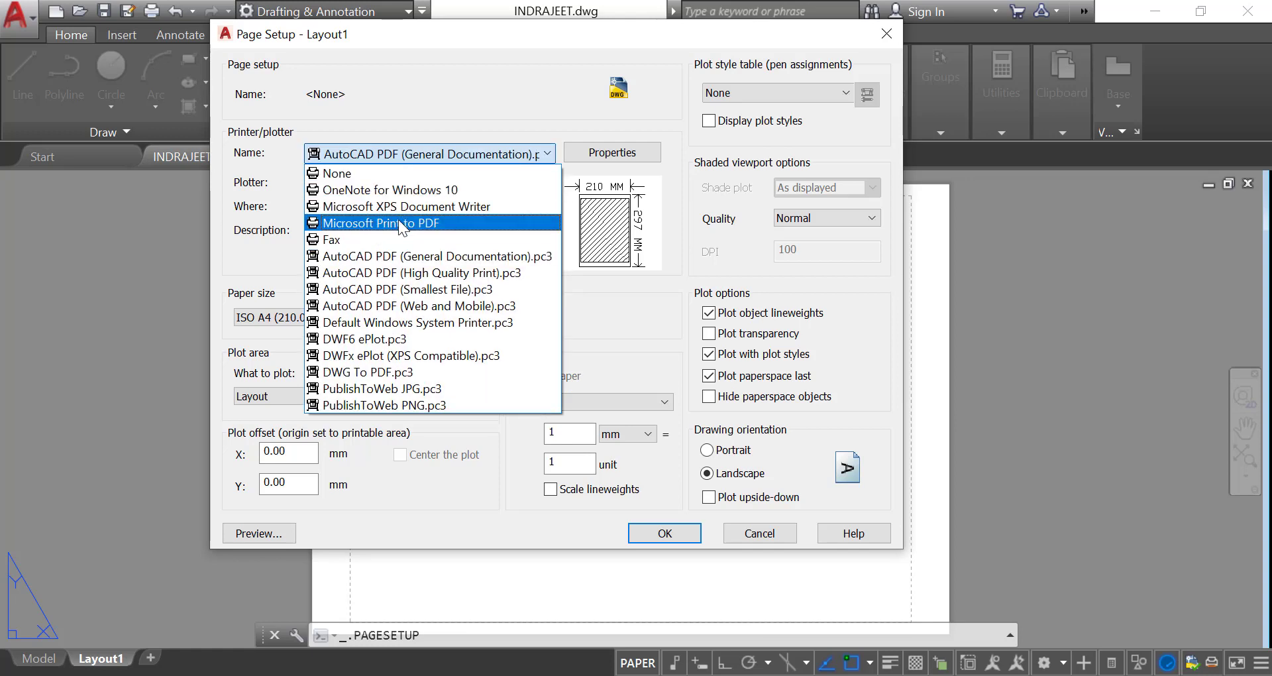
{"action": "left_click", "coordinate": [399, 222]}
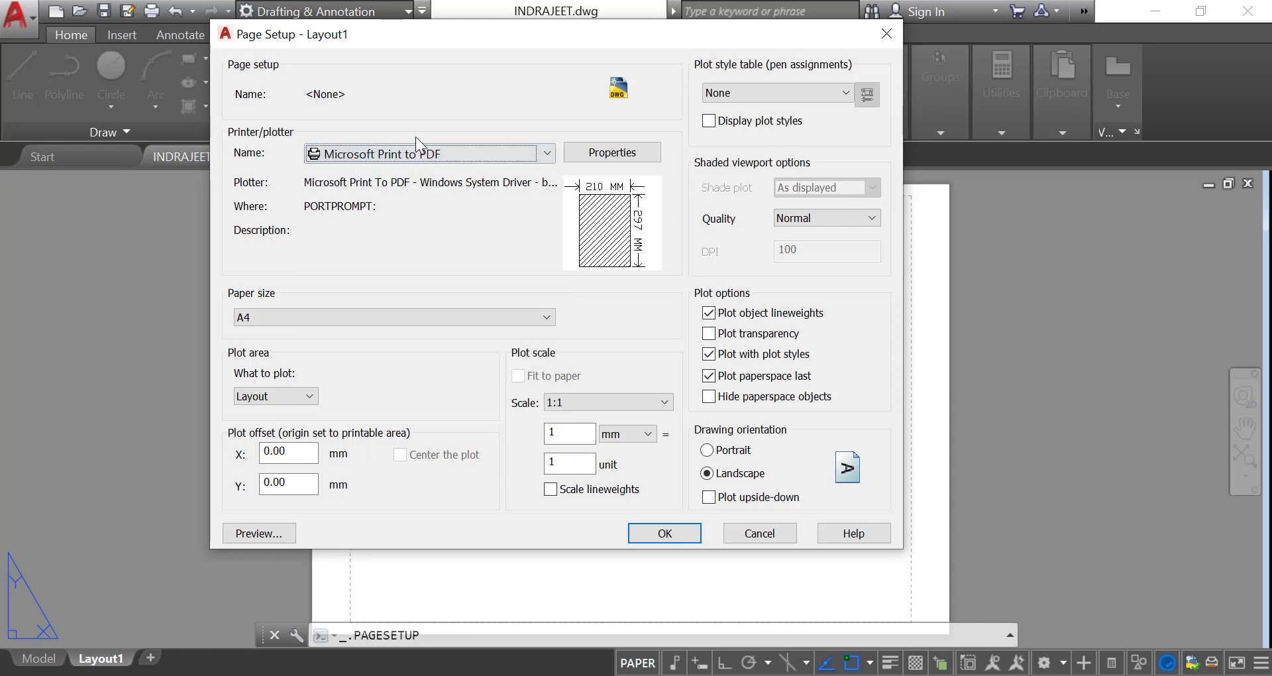
{"action": "left_click", "coordinate": [429, 154]}
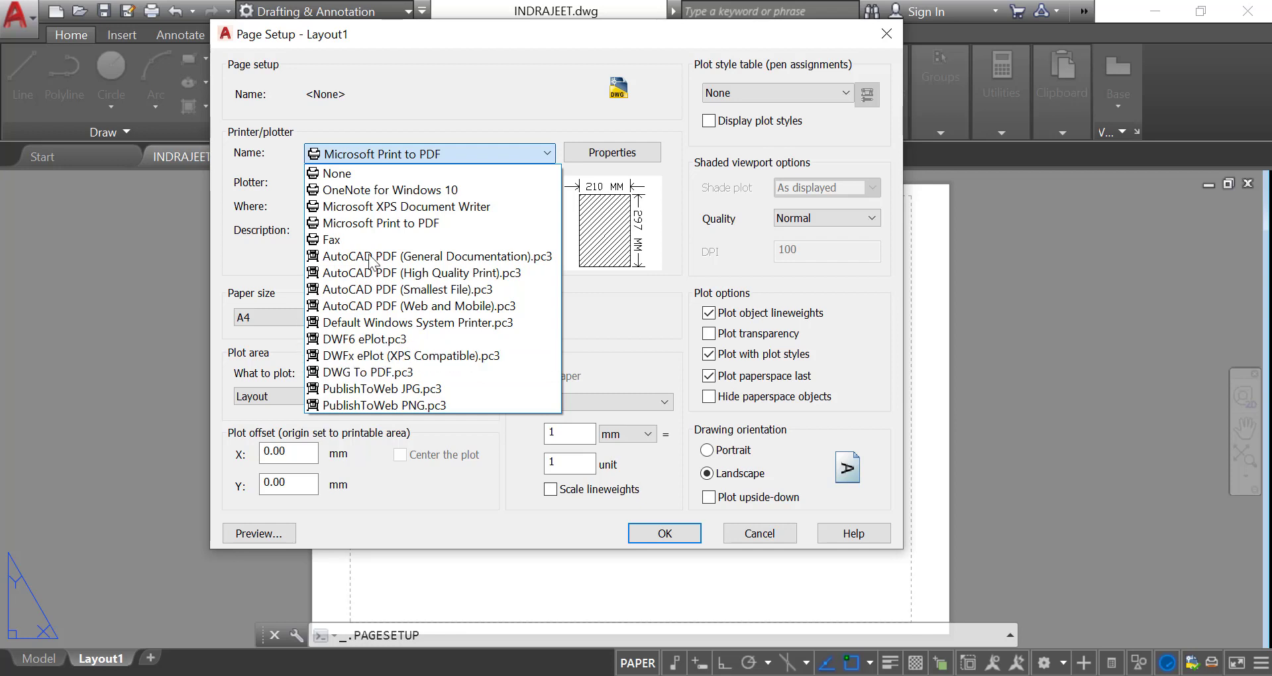
{"action": "left_click", "coordinate": [369, 220]}
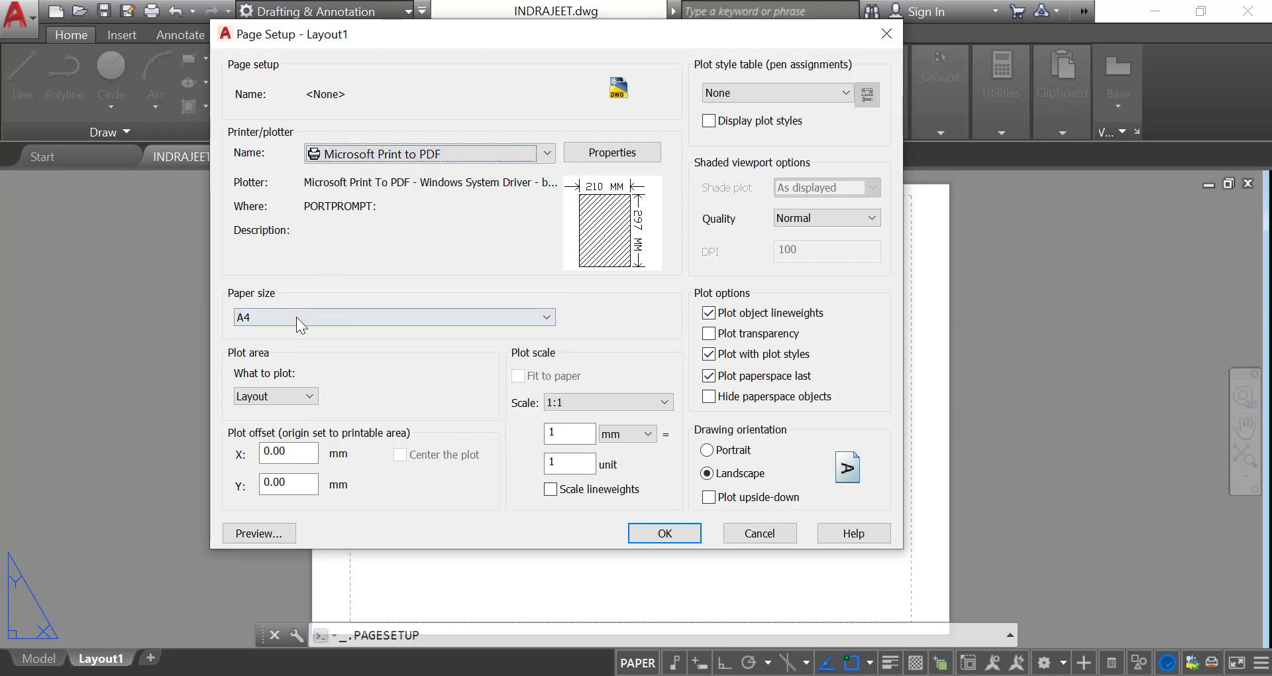
{"action": "left_click", "coordinate": [296, 317]}
{"action": "left_click", "coordinate": [343, 217]}
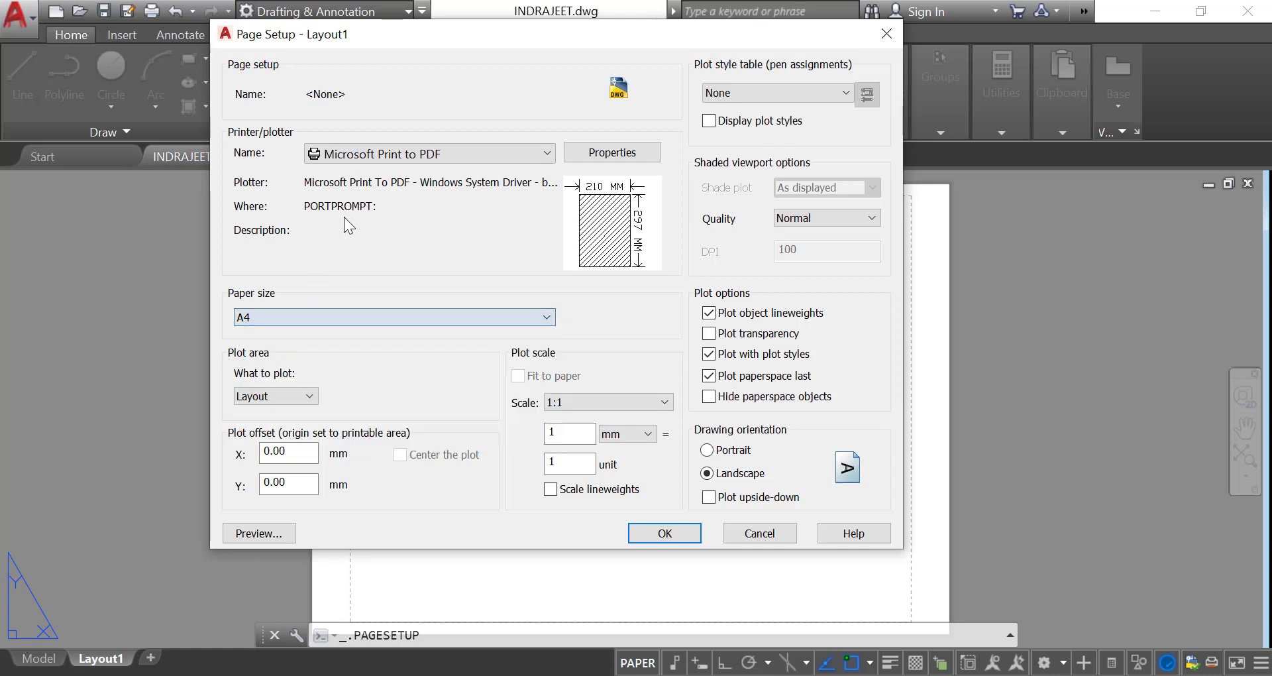
{"action": "left_click", "coordinate": [386, 161]}
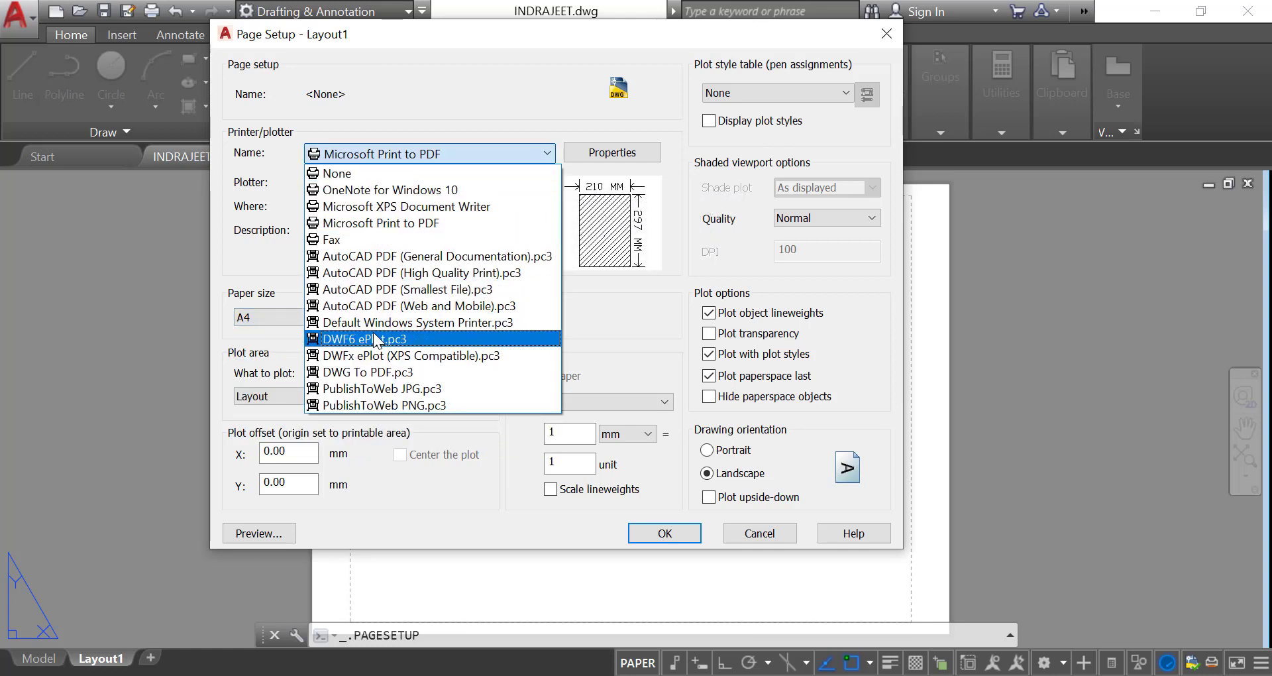
{"action": "left_click", "coordinate": [368, 371]}
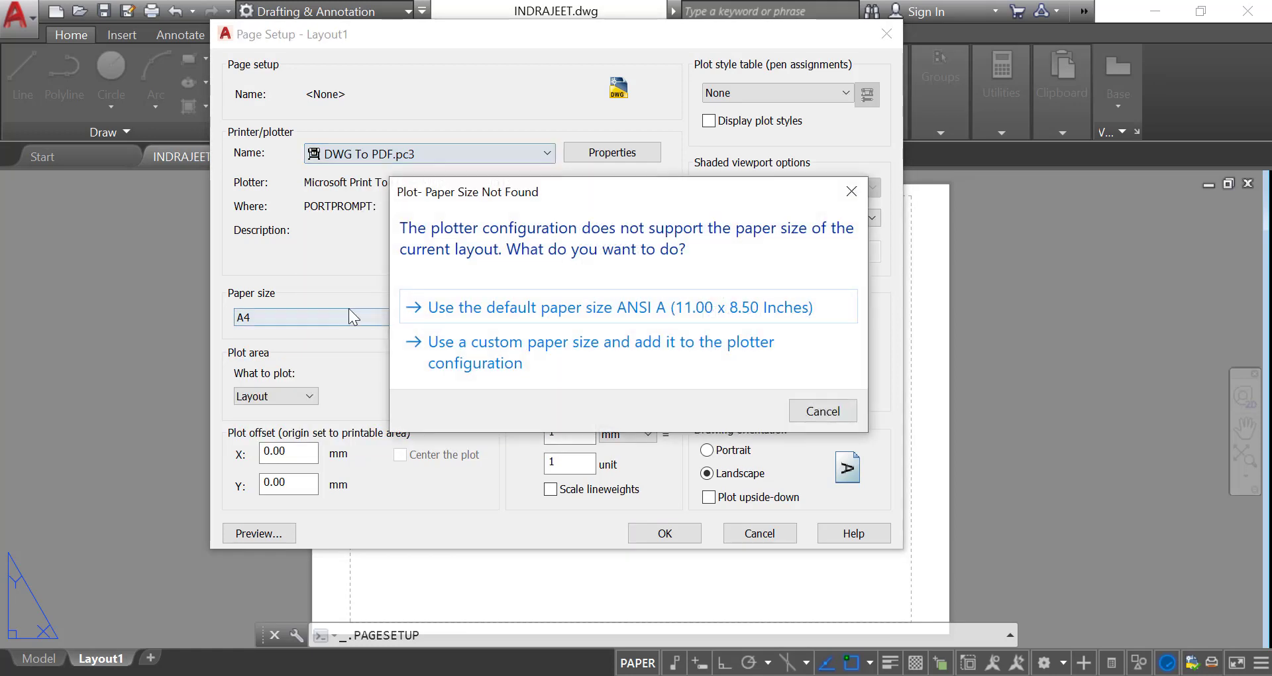
{"action": "left_click", "coordinate": [821, 409]}
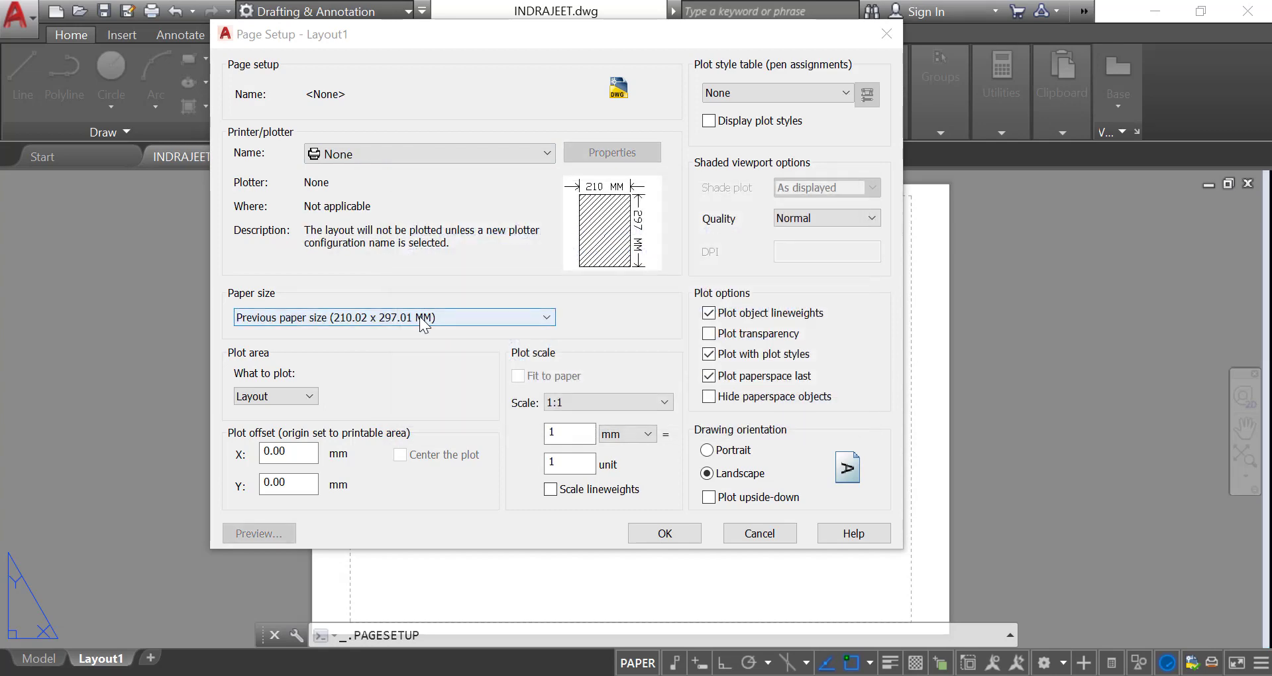
{"action": "left_click", "coordinate": [502, 318]}
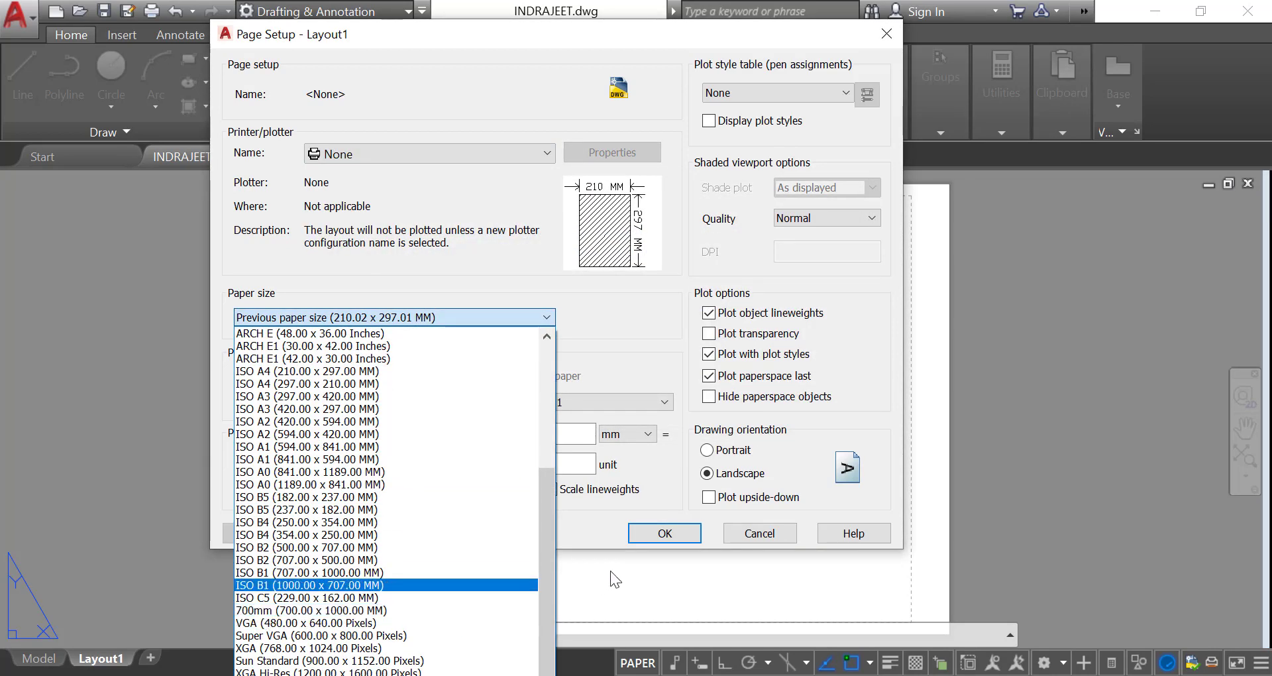
{"action": "left_click_drag", "start_coordinate": [544, 583], "coordinate": [554, 435]}
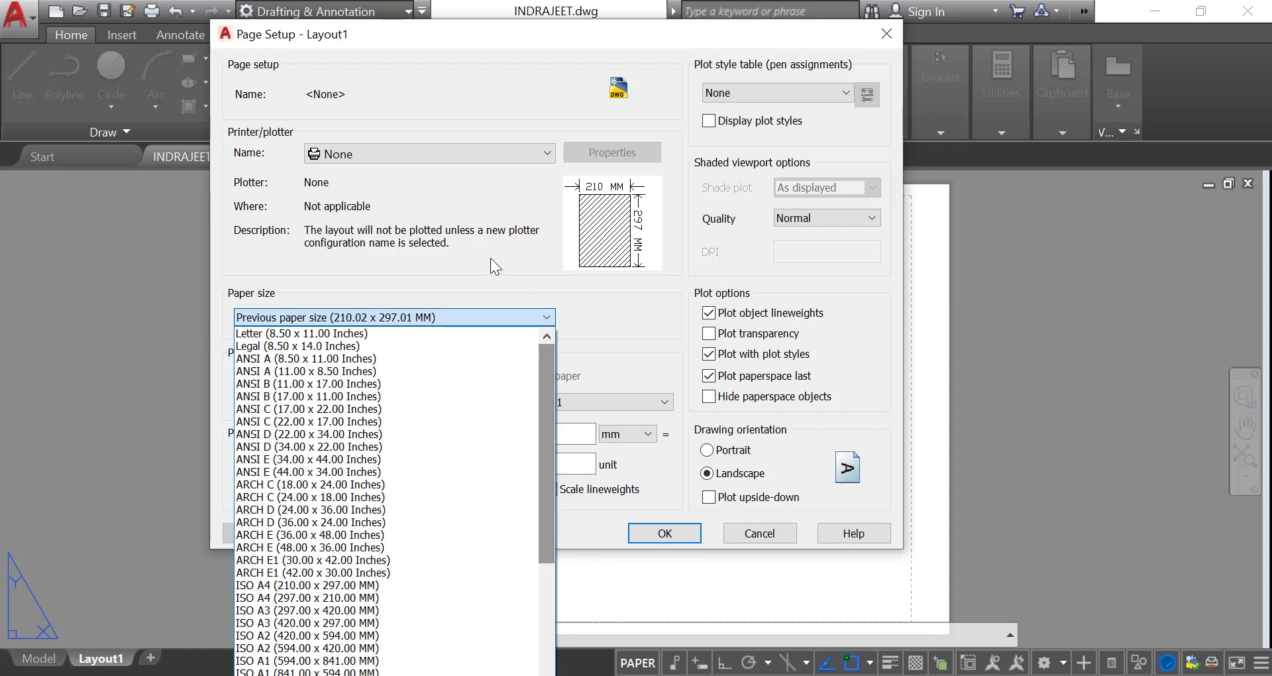
Set the plotter back to Microsoft Print to PDF and the paper size to A4
{"action": "left_click", "coordinate": [434, 149]}
{"action": "left_click", "coordinate": [434, 149]}
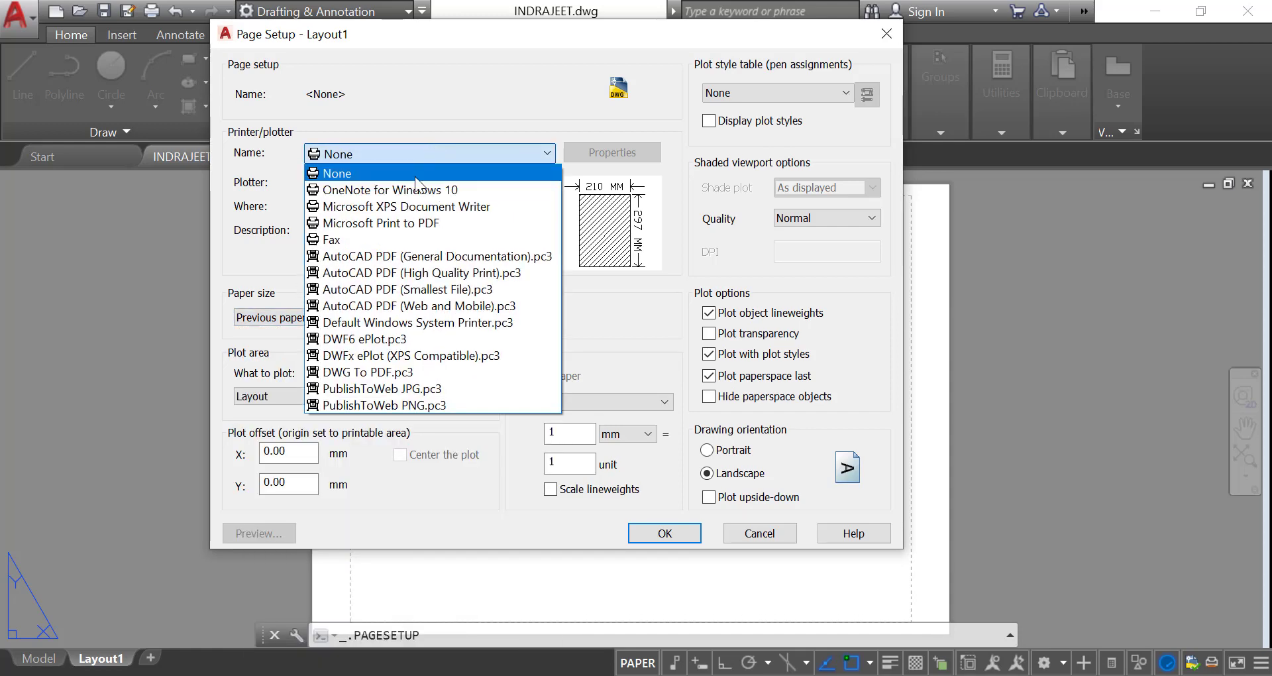
{"action": "left_click", "coordinate": [403, 230]}
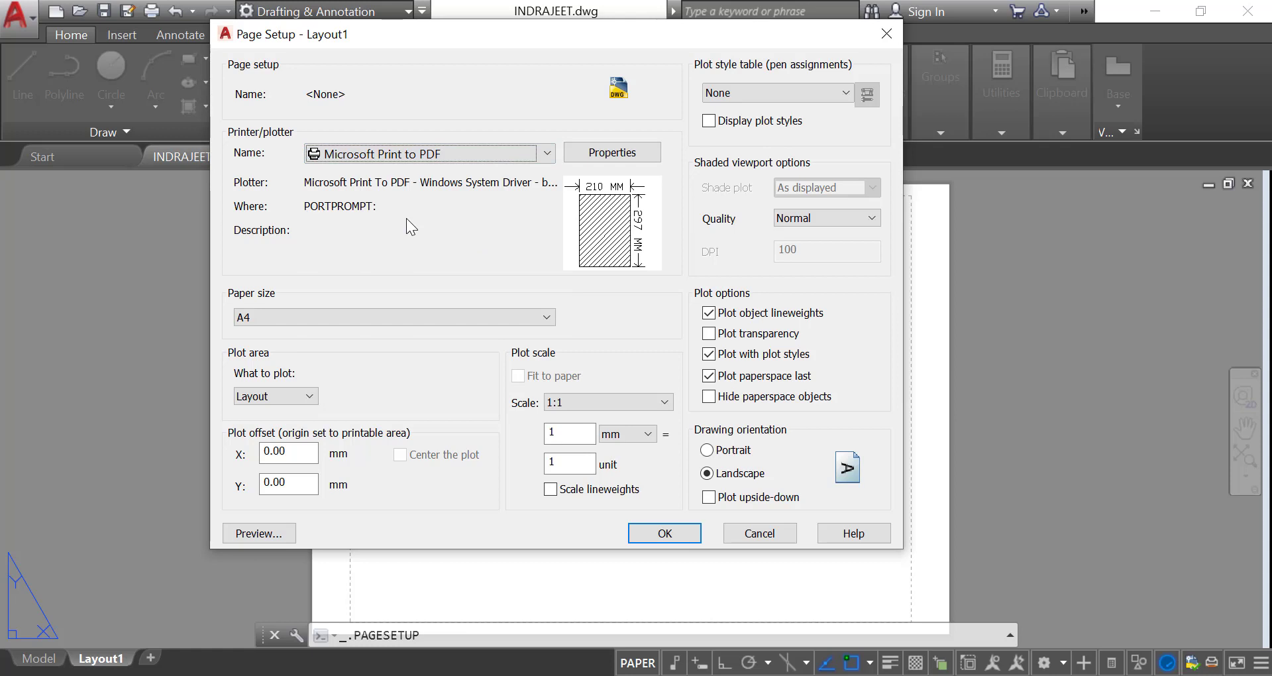
{"action": "left_click", "coordinate": [299, 322]}
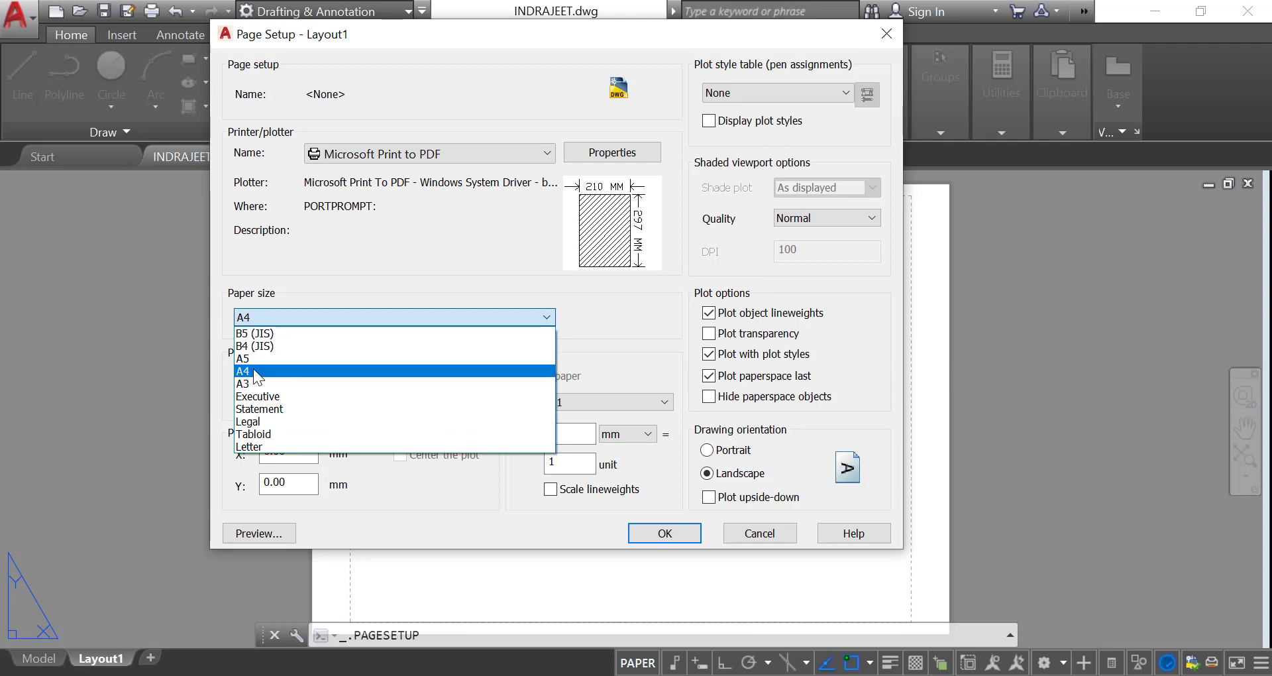
{"action": "left_click", "coordinate": [254, 370]}
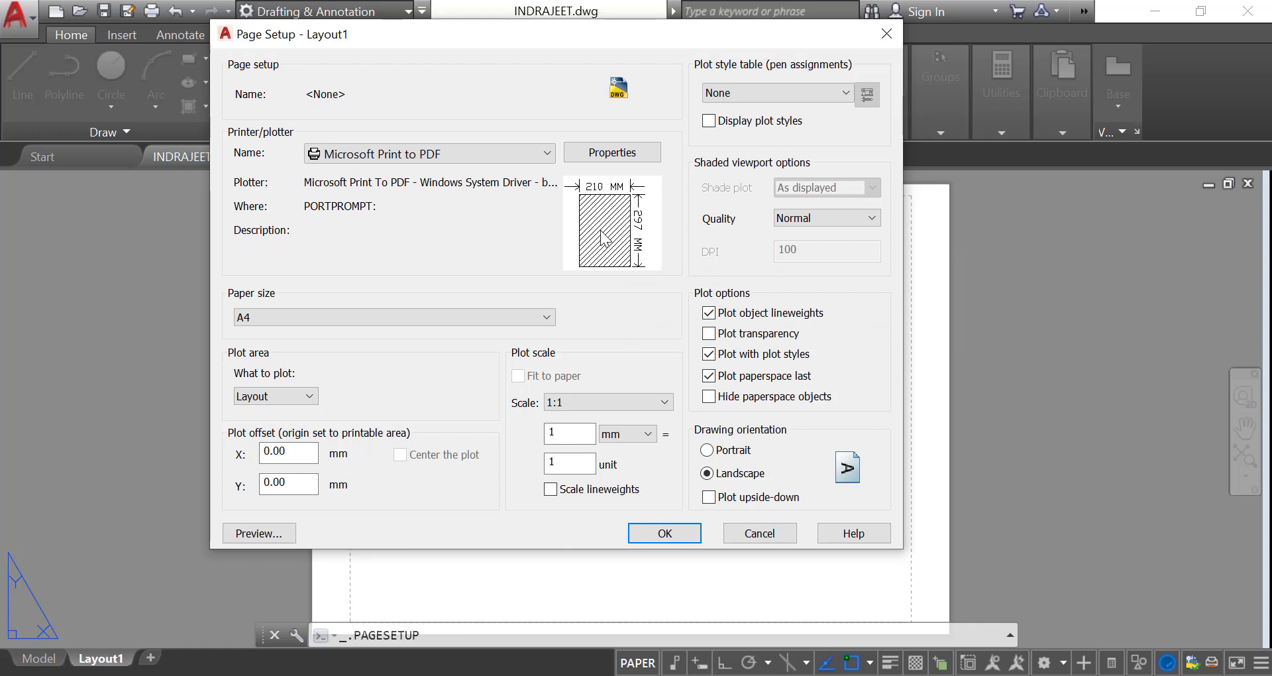
Set the drawing orientation to Portrait with Normal shaded viewport quality, and apply the page setup to Layout1
{"action": "mouse_move", "coordinate": [611, 209]}
{"action": "left_click", "coordinate": [706, 450]}
{"action": "left_click", "coordinate": [804, 219]}
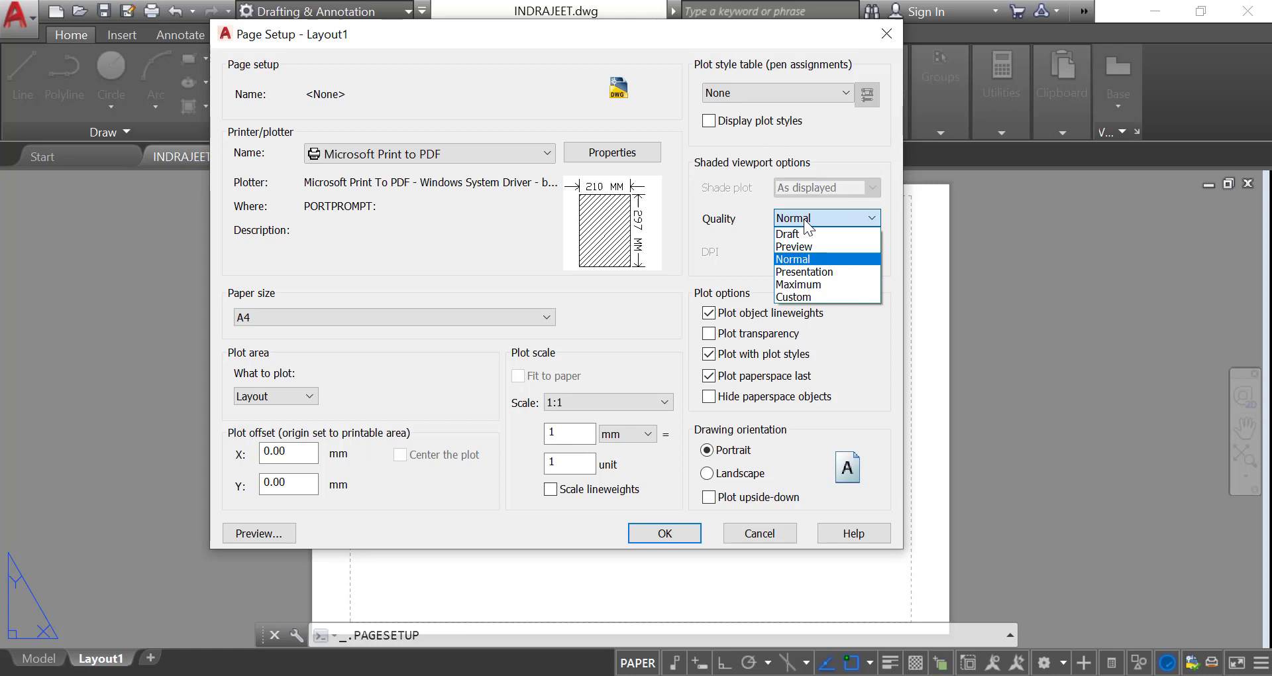
{"action": "left_click", "coordinate": [799, 261]}
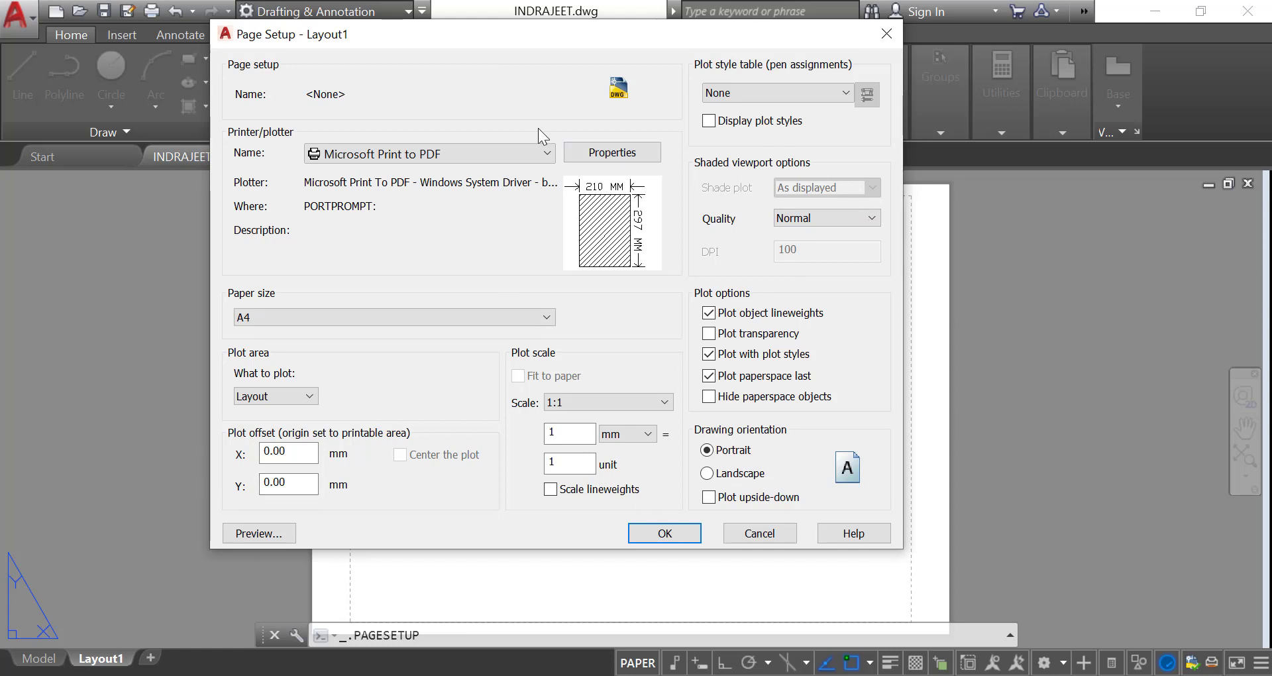
{"action": "left_click", "coordinate": [651, 539]}
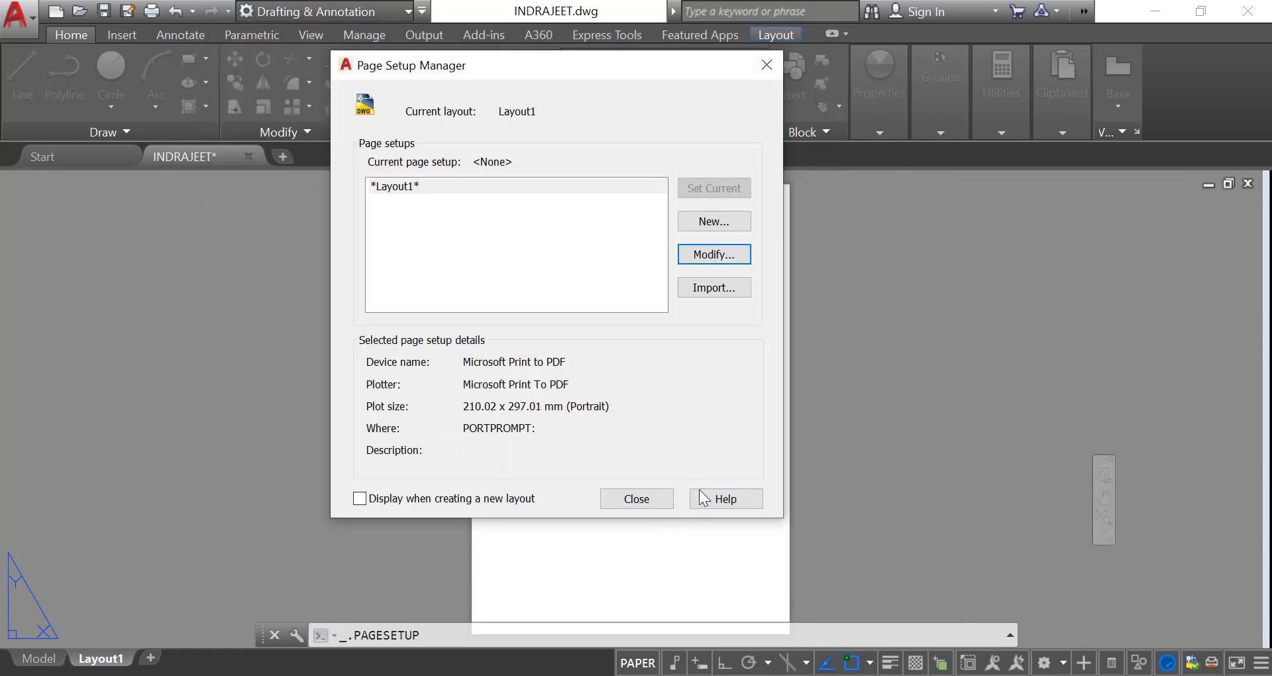
{"action": "left_click", "coordinate": [648, 500]}
{"action": "scroll", "coordinate": [638, 487], "scroll_direction": "down", "scroll_amount": 2}
{"action": "middle_click_drag", "start_coordinate": [637, 487], "coordinate": [666, 465]}
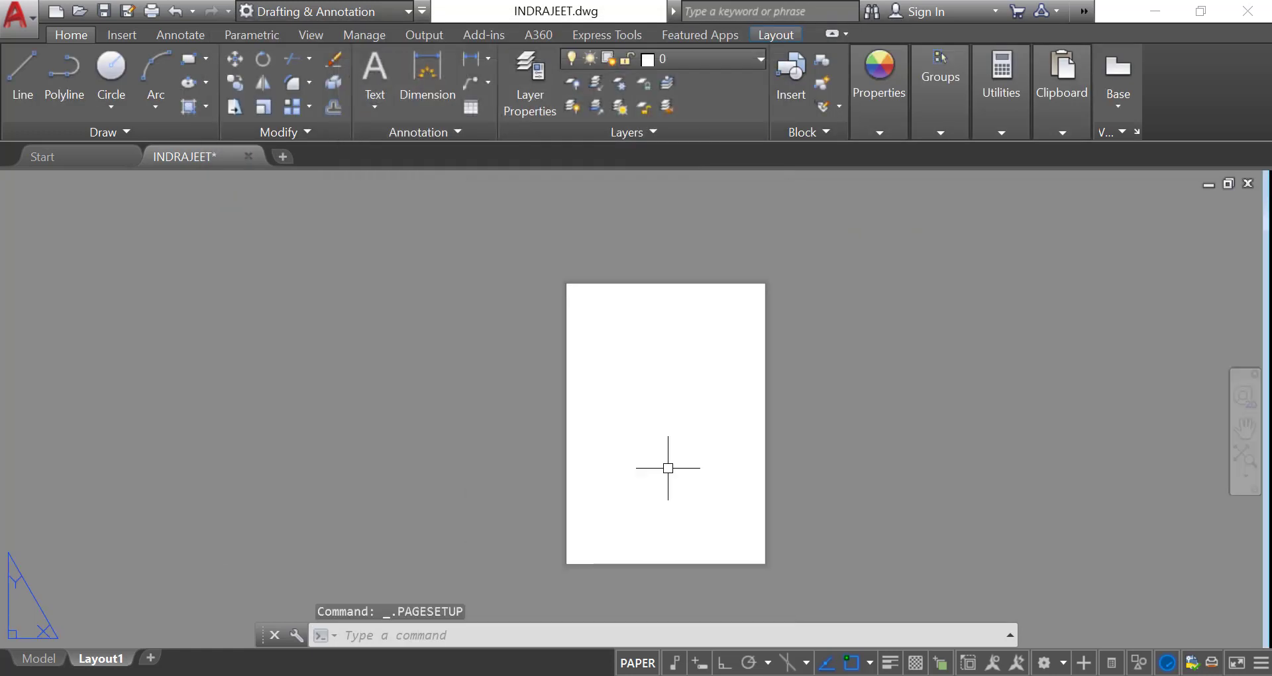
{"action": "scroll", "coordinate": [662, 466], "scroll_direction": "up", "scroll_amount": 2}
{"action": "scroll", "coordinate": [657, 473], "scroll_direction": "down", "scroll_amount": 2}
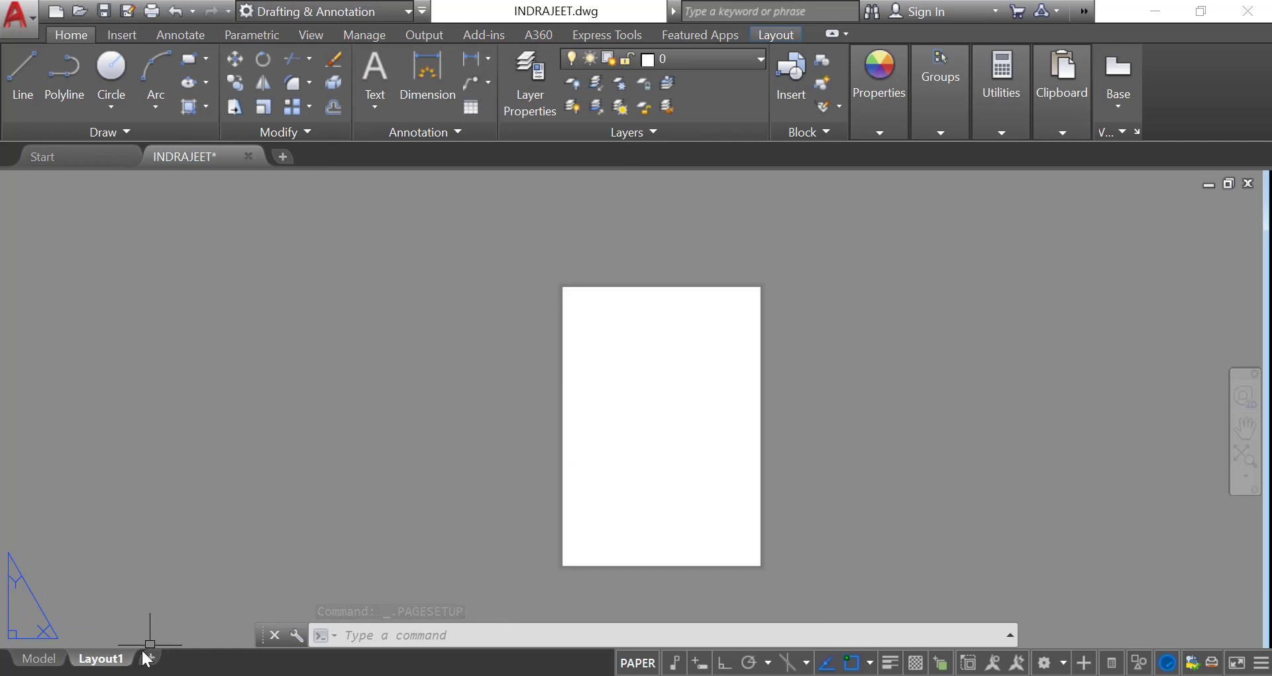
Switch to model space and look over the drawings that need sheets
{"action": "mouse_move", "coordinate": [141, 660]}
{"action": "left_click", "coordinate": [34, 661]}
{"action": "scroll", "coordinate": [453, 432], "scroll_direction": "down", "scroll_amount": 2}
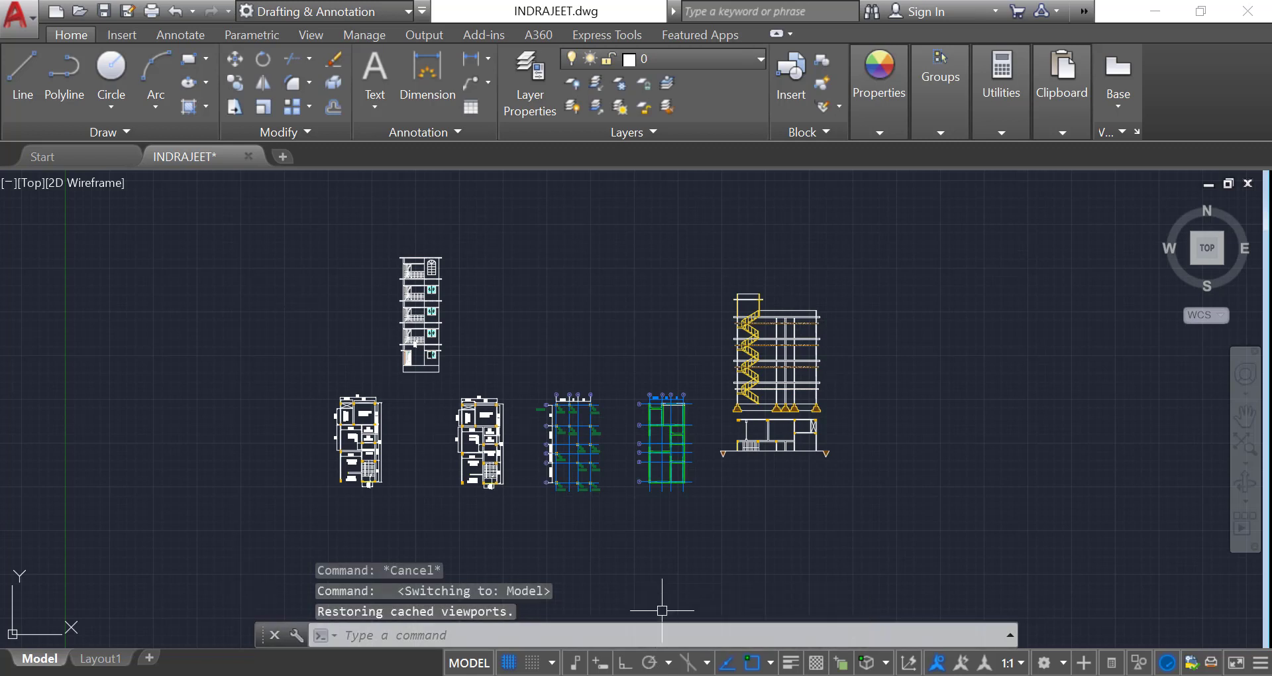
Create a copy of Layout1, placed before the original layout
{"action": "left_click", "coordinate": [101, 663]}
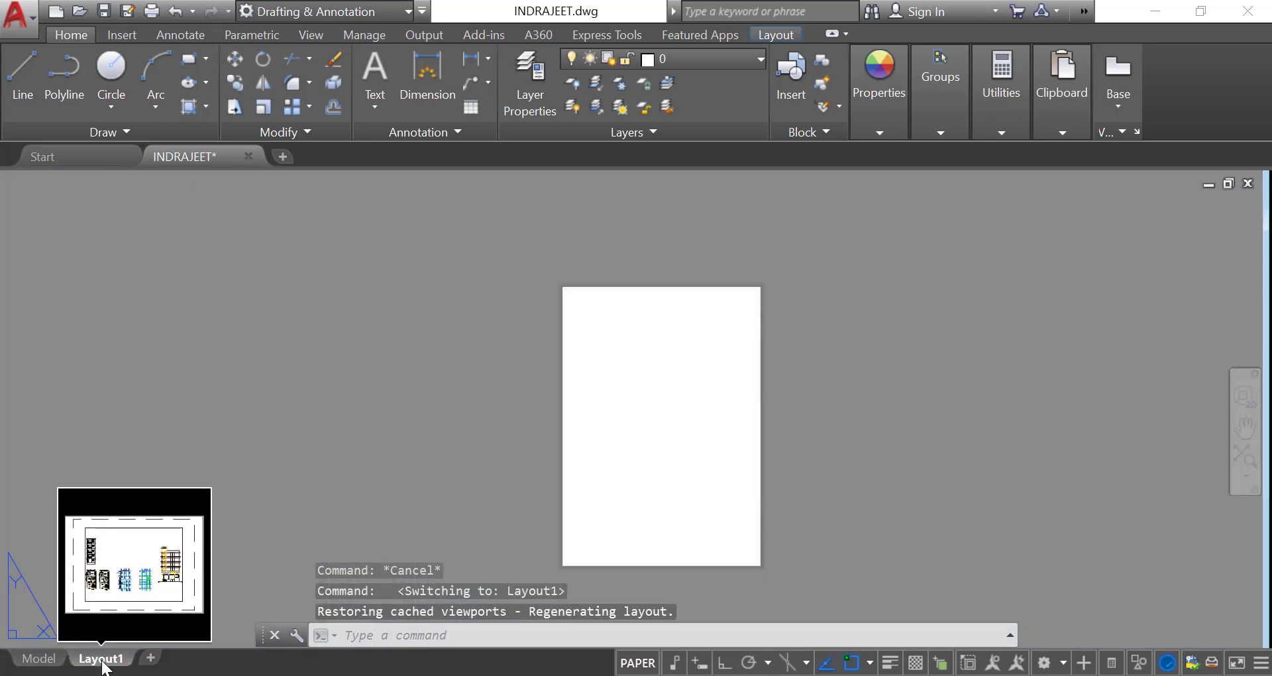
{"action": "right_click", "coordinate": [101, 659]}
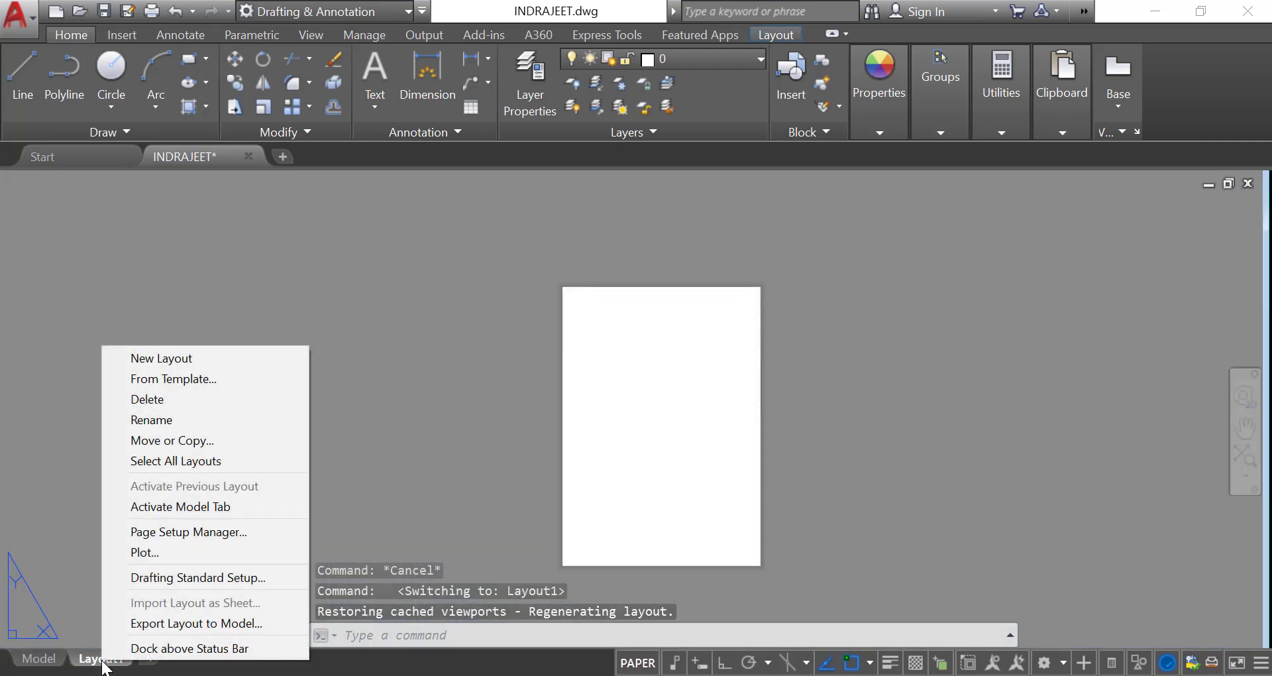
{"action": "left_click", "coordinate": [191, 444]}
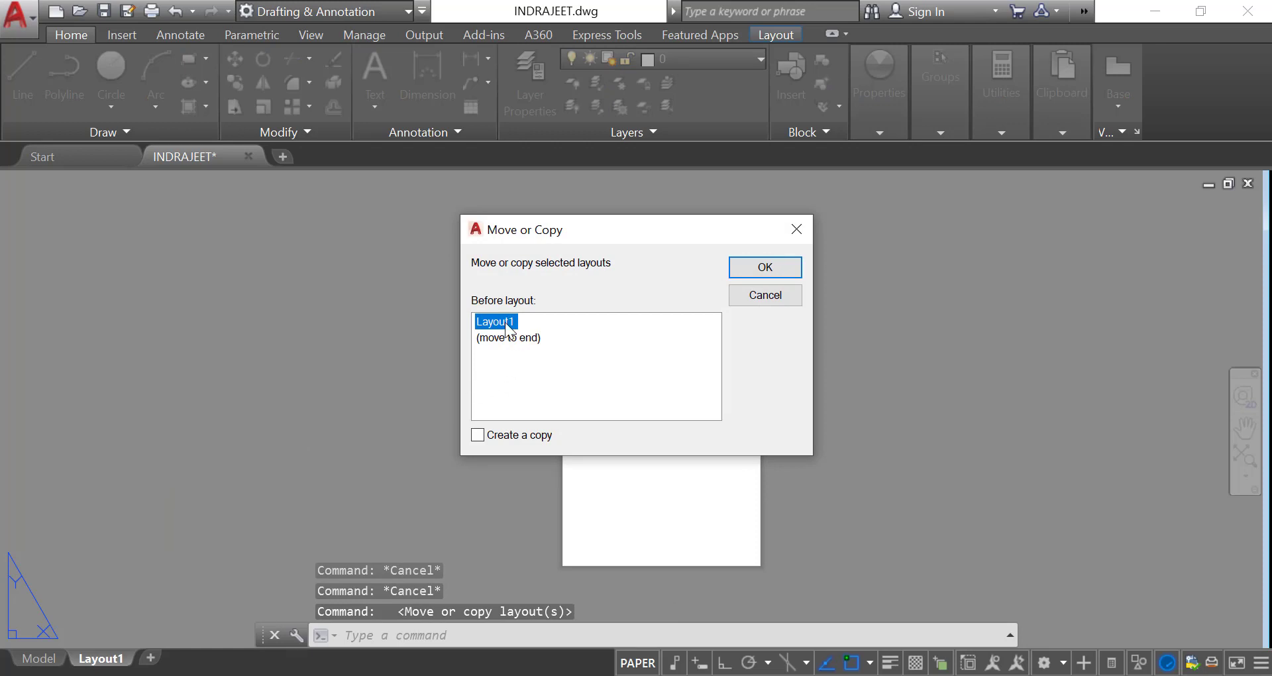
{"action": "left_click", "coordinate": [471, 440]}
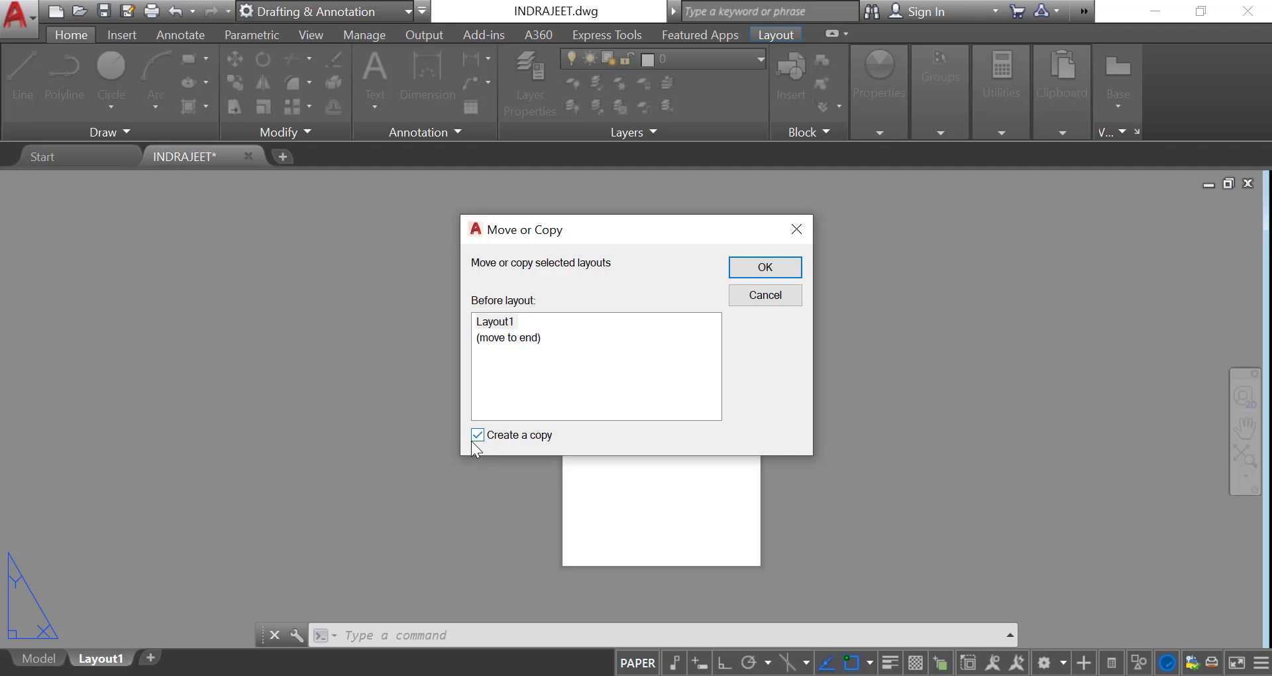
{"action": "left_click", "coordinate": [766, 268]}
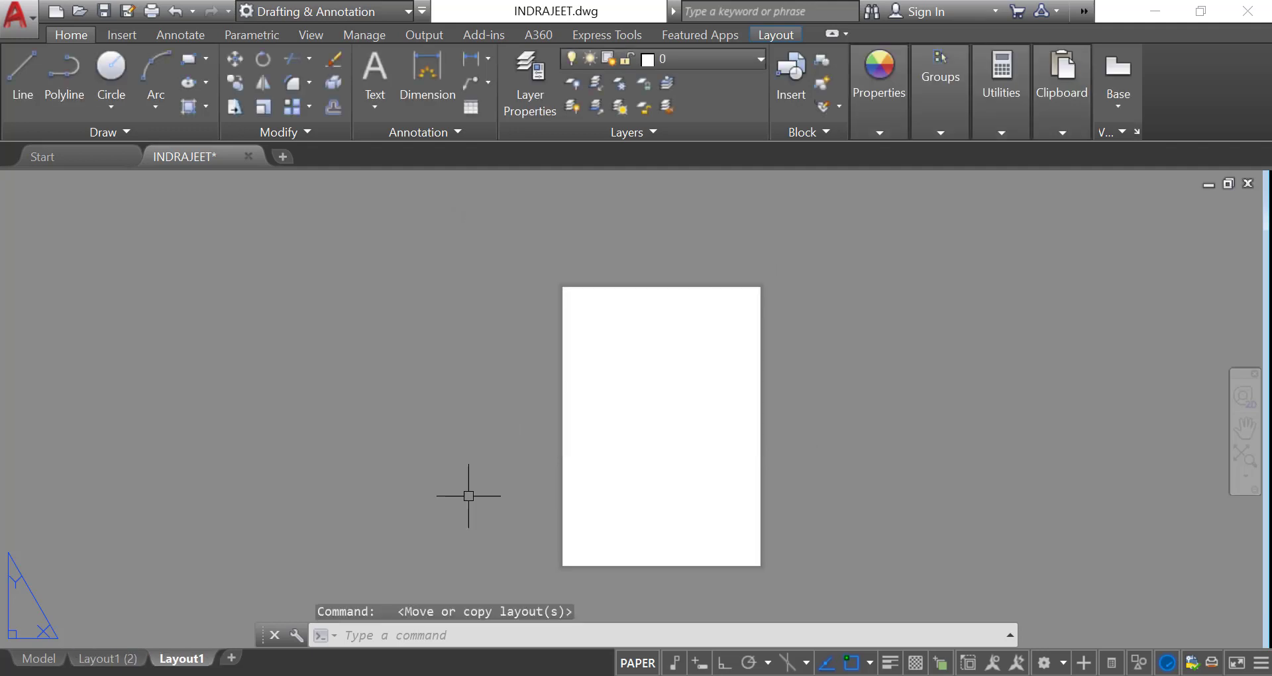
{"action": "mouse_move", "coordinate": [105, 663]}
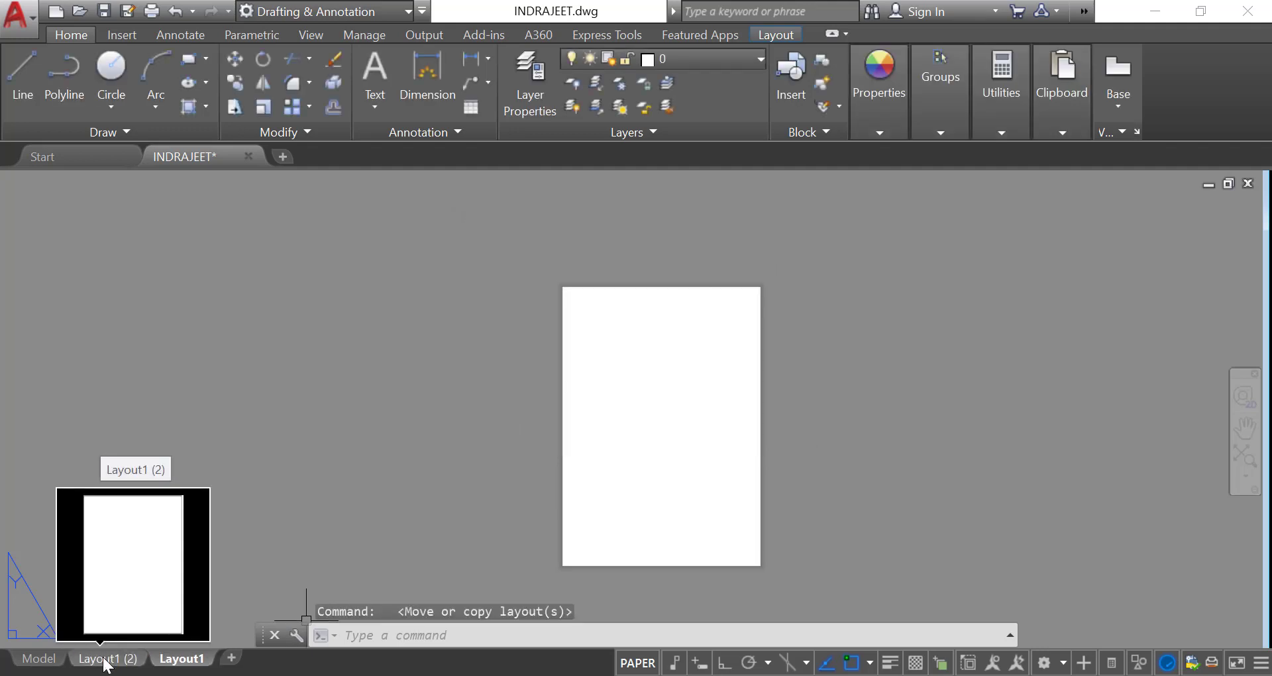
Add a new default layout, open it to view its sheet, and delete it
{"action": "left_click", "coordinate": [231, 660]}
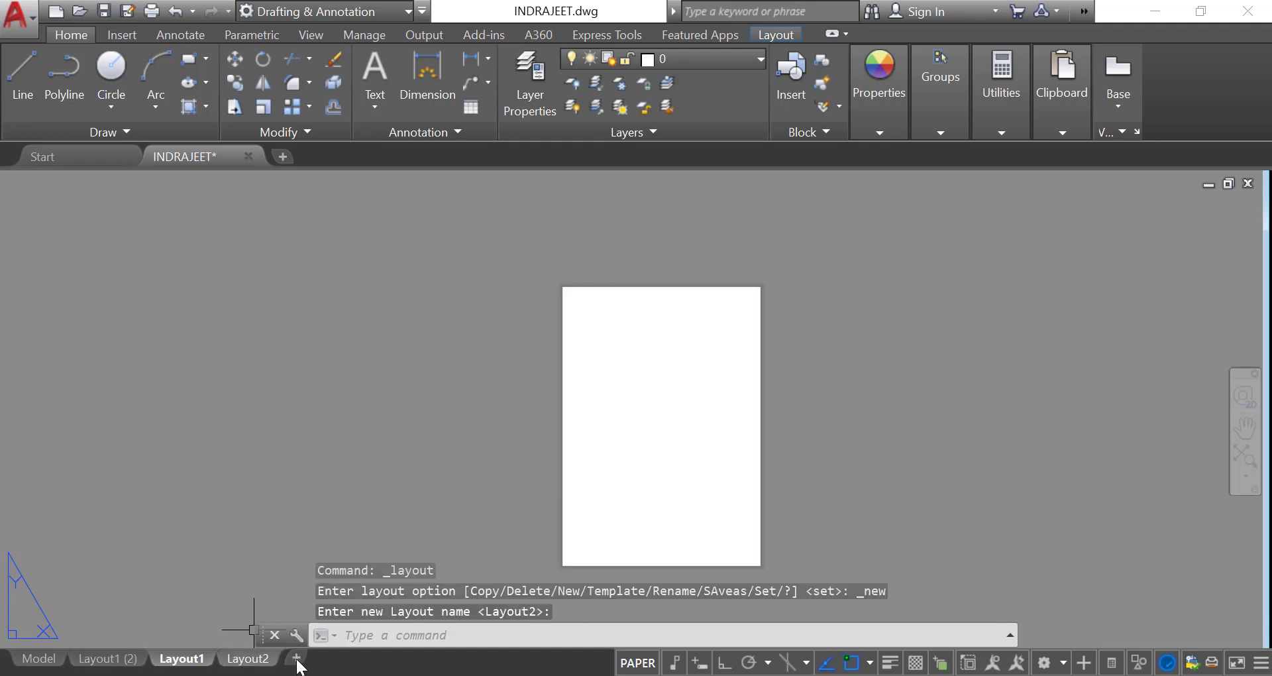
{"action": "left_click", "coordinate": [248, 659]}
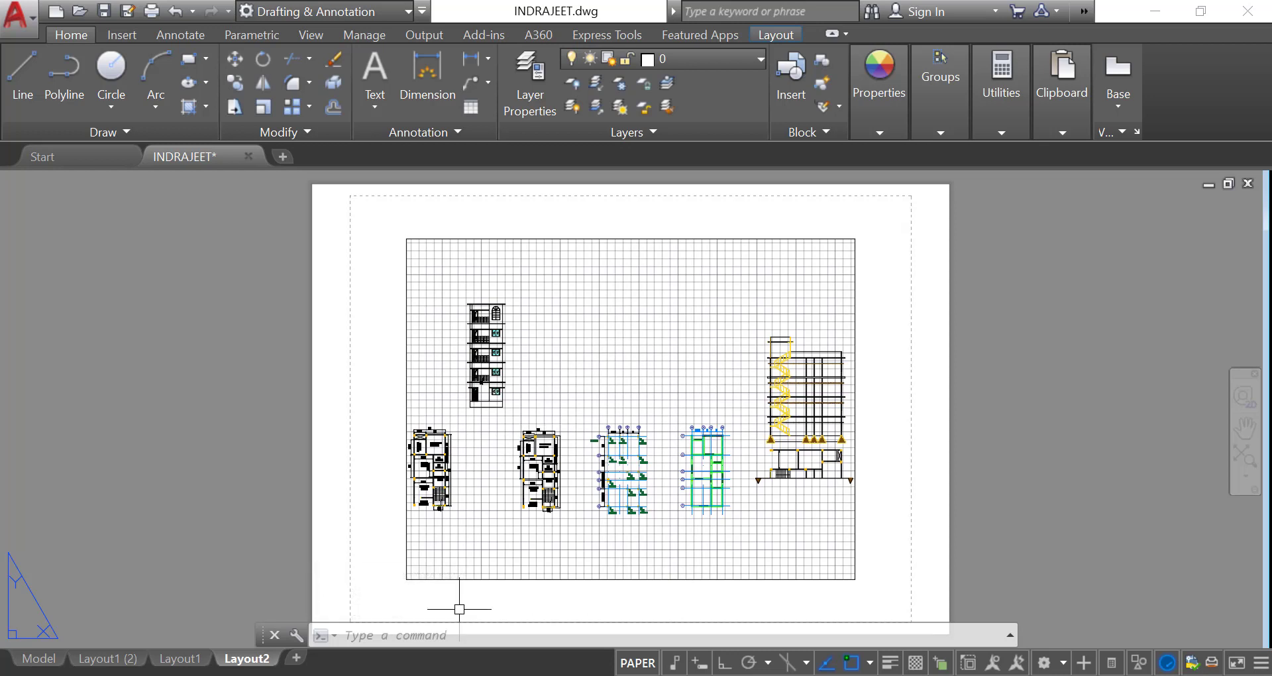
{"action": "right_click", "coordinate": [238, 660]}
{"action": "left_click", "coordinate": [304, 400]}
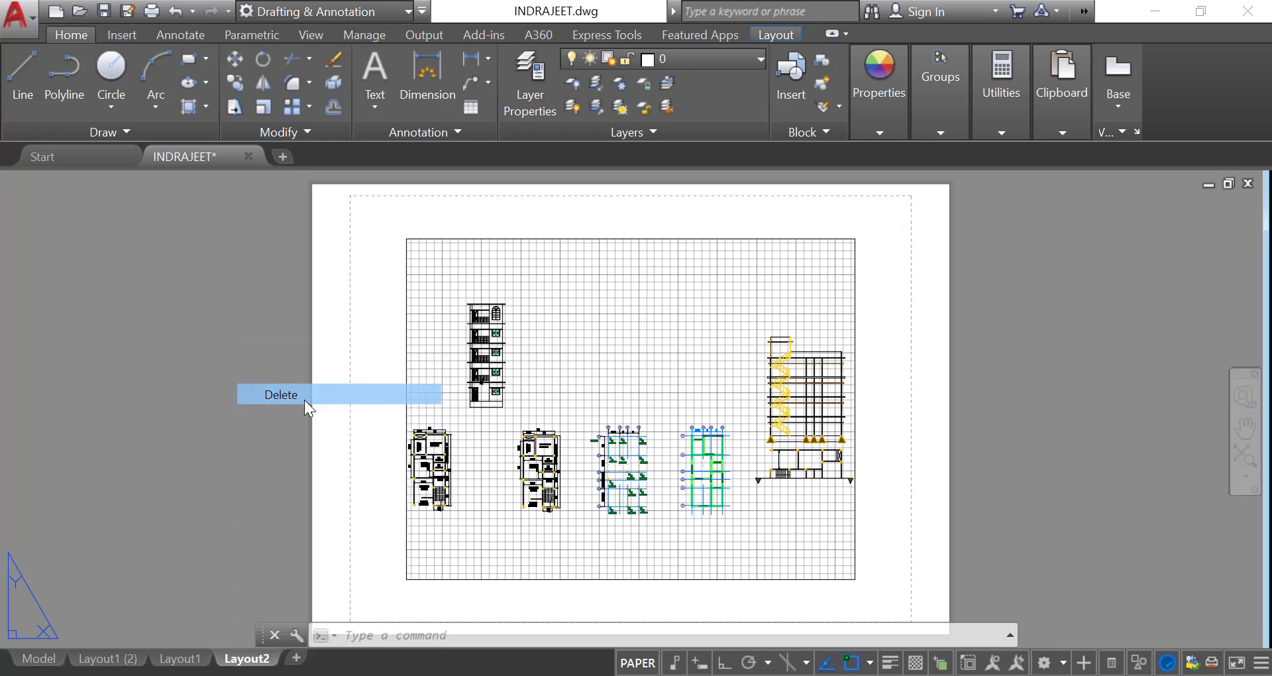
{"action": "left_click", "coordinate": [660, 420]}
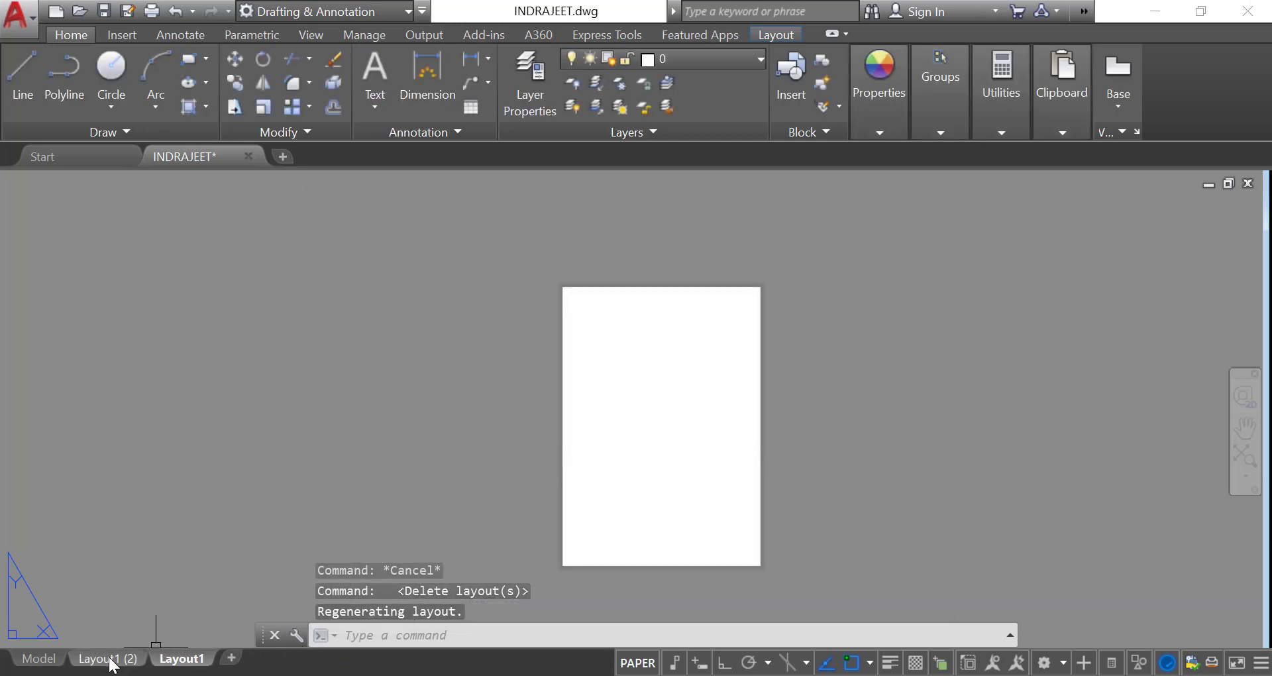
Create a copy of Layout1 (2), placed before it in the layout order
{"action": "mouse_move", "coordinate": [111, 662]}
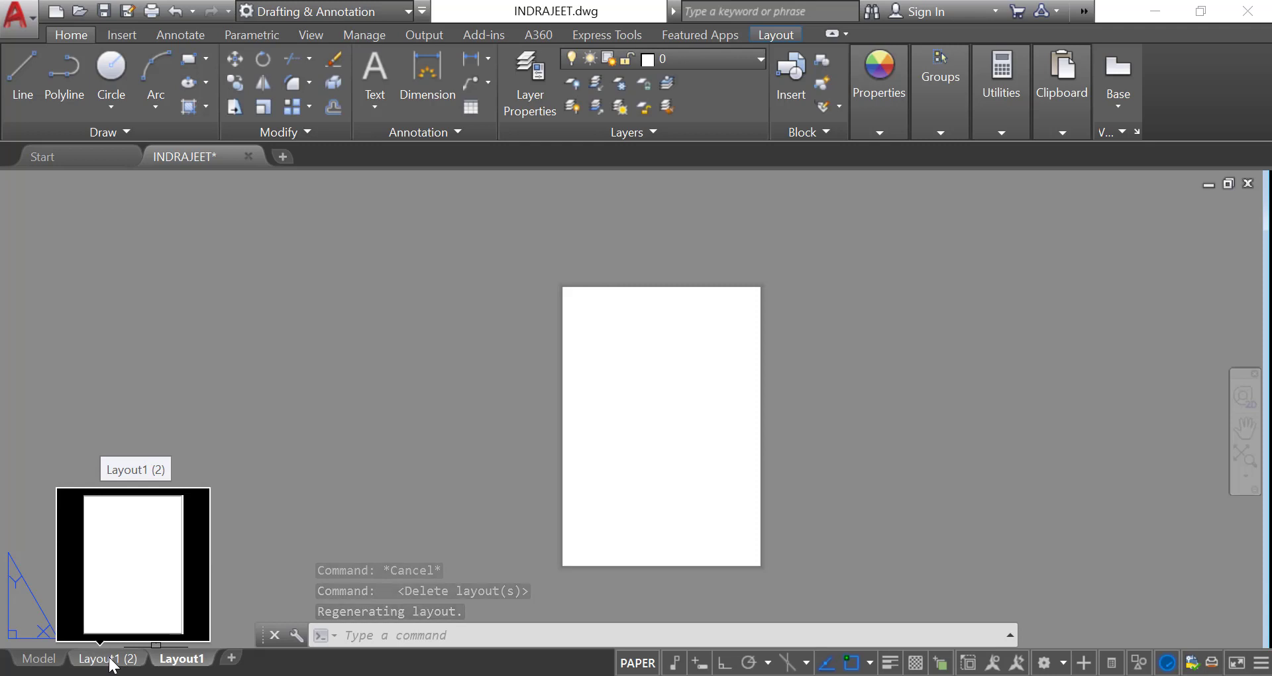
{"action": "right_click", "coordinate": [113, 663]}
{"action": "left_click", "coordinate": [193, 435]}
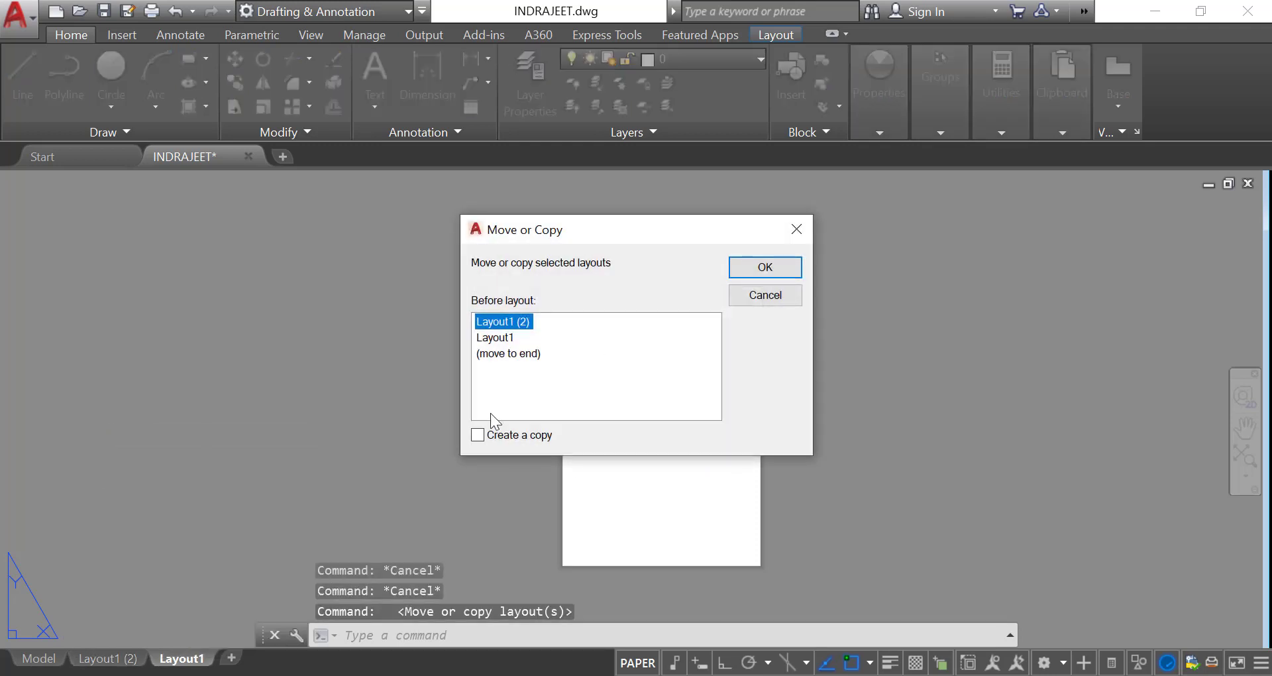
{"action": "left_click", "coordinate": [477, 434]}
{"action": "left_click", "coordinate": [749, 277]}
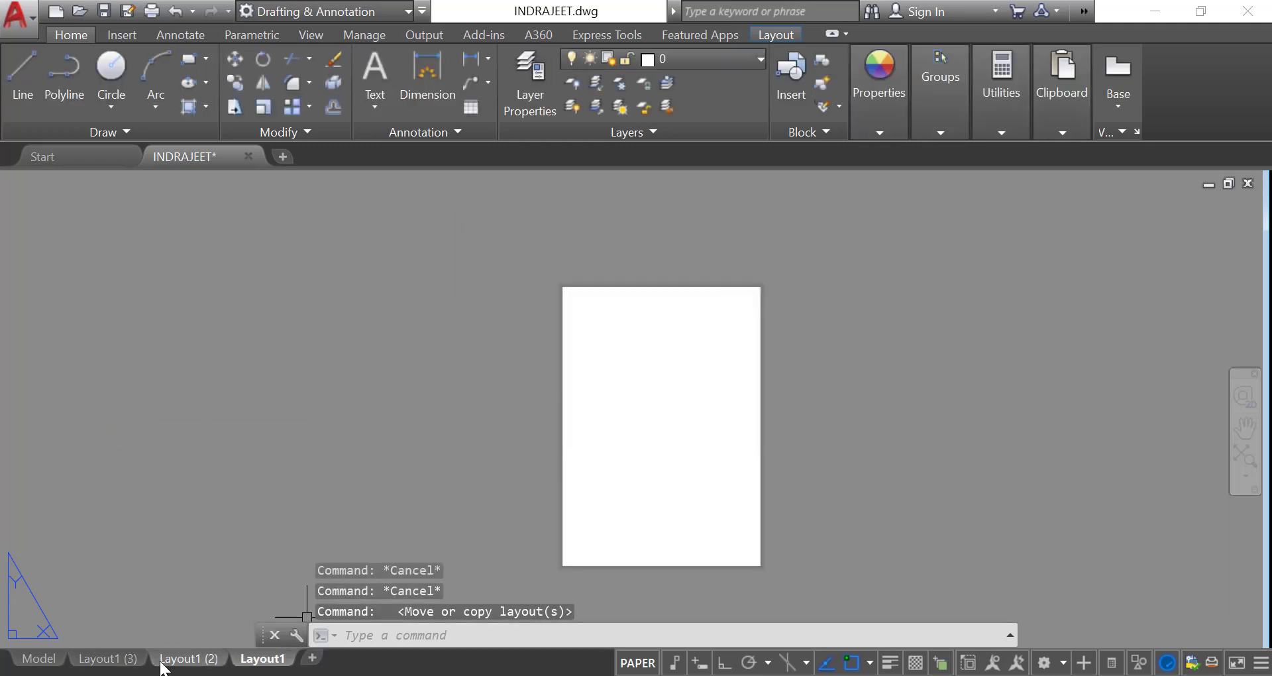
{"action": "right_click", "coordinate": [126, 659]}
{"action": "left_click", "coordinate": [211, 421]}
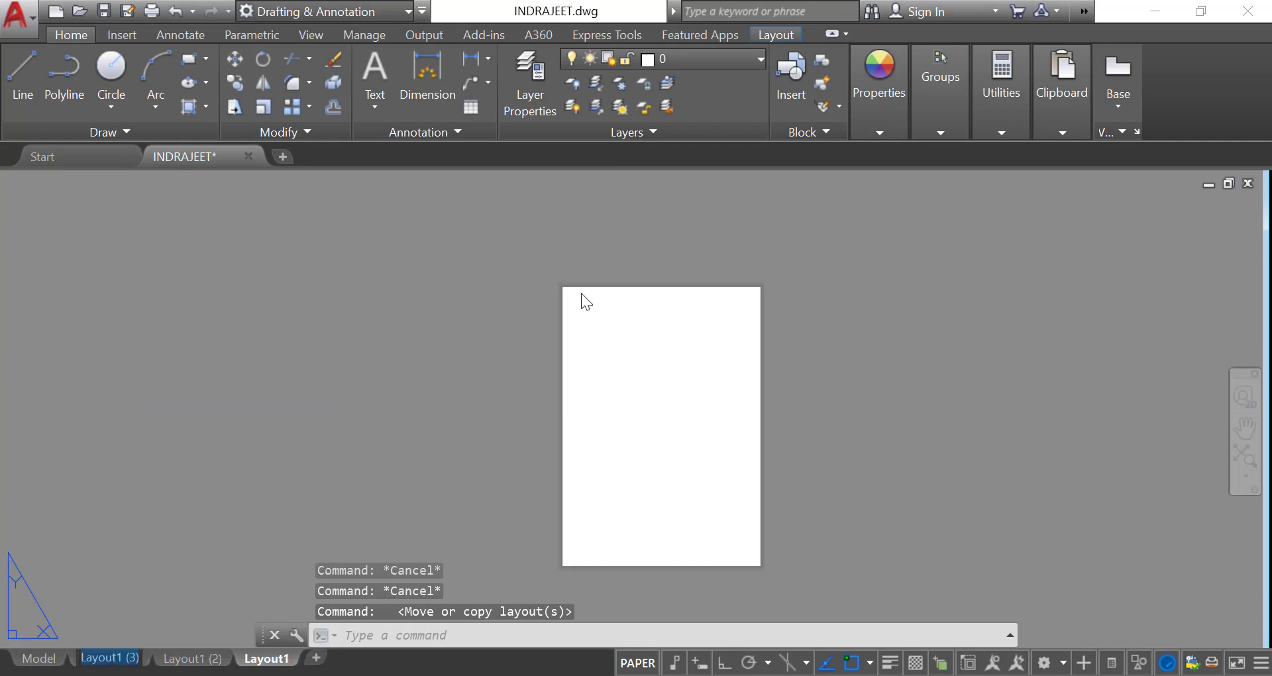
{"action": "left_click", "coordinate": [153, 613]}
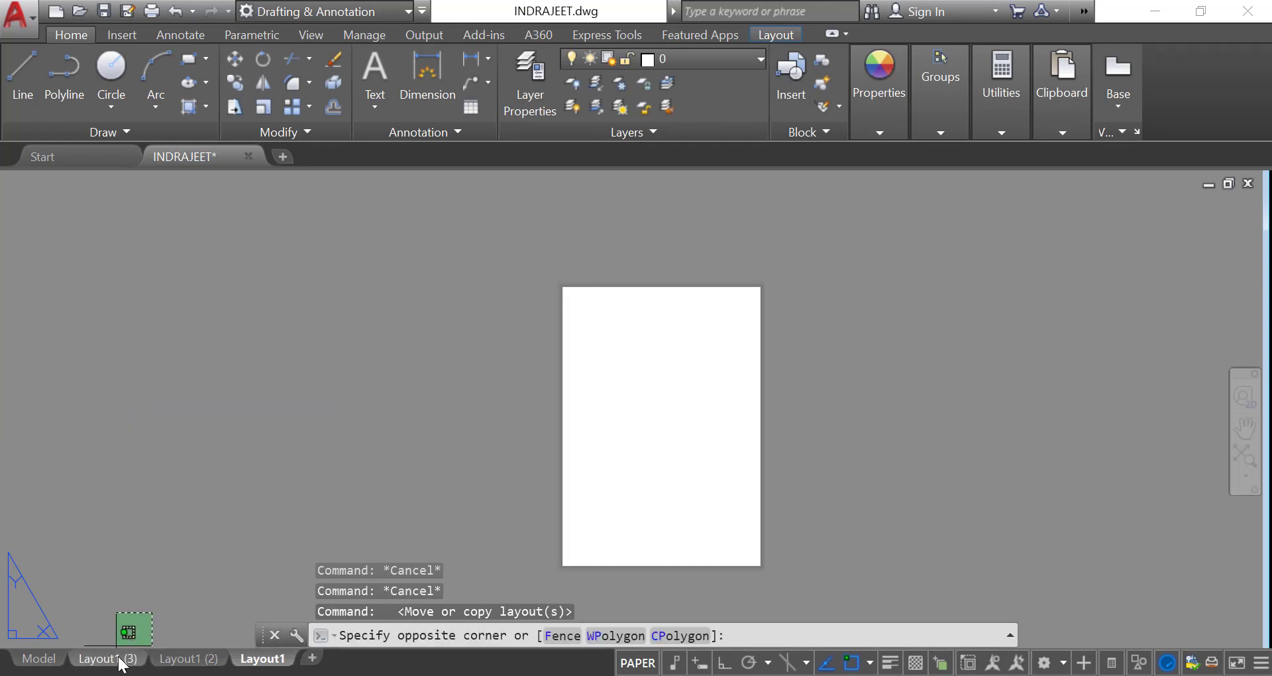
{"action": "left_click", "coordinate": [183, 531]}
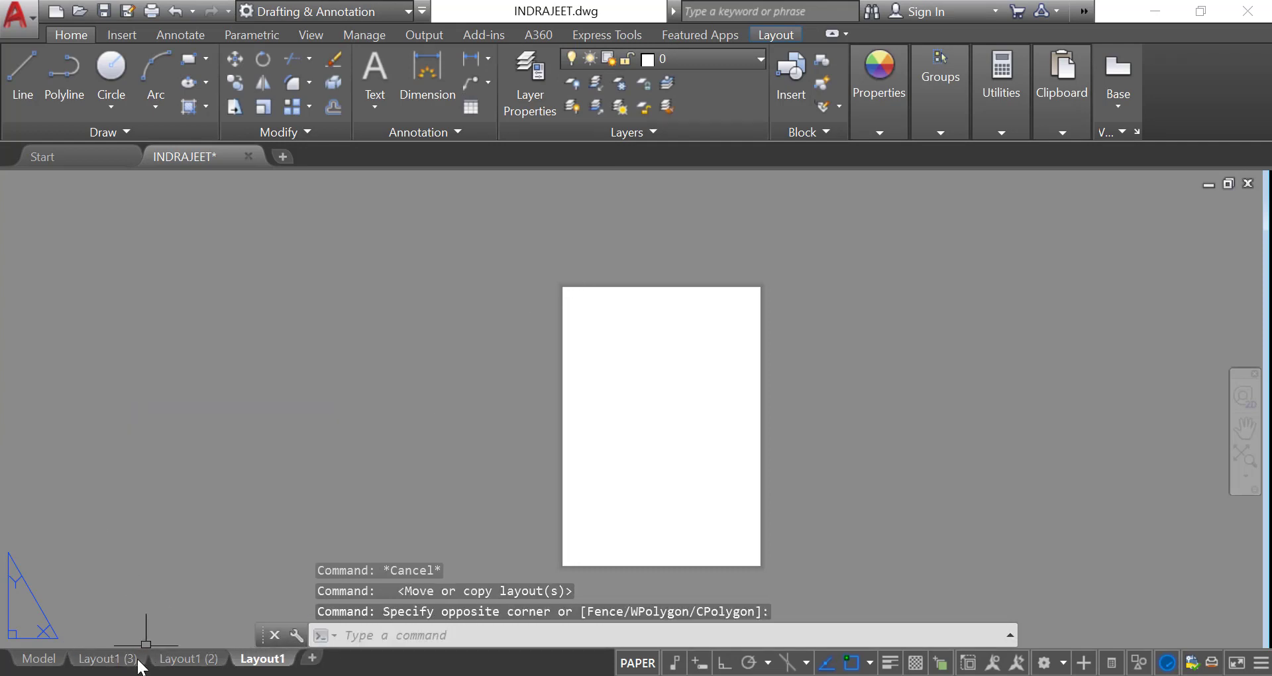
Create three more copies of the A4 layout, starting from Layout1 (3) and placing each one first in the layout order
{"action": "right_click", "coordinate": [113, 659]}
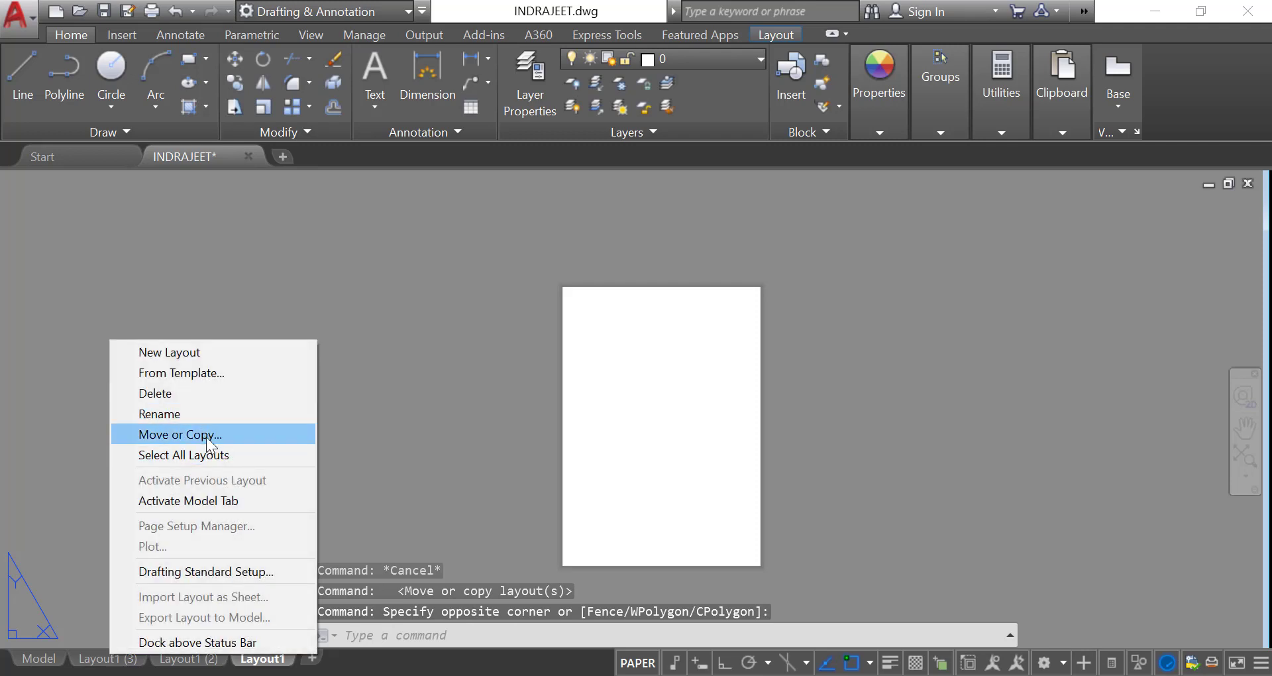
{"action": "left_click", "coordinate": [199, 434]}
{"action": "left_click", "coordinate": [476, 435]}
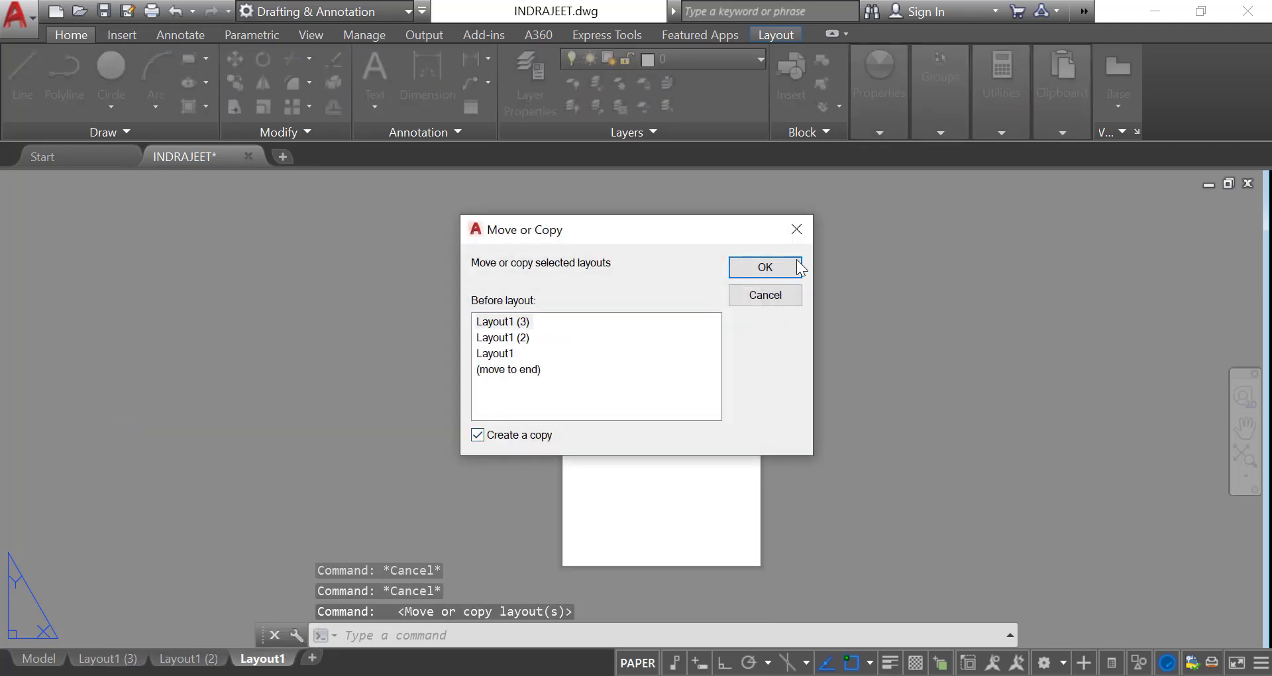
{"action": "left_click", "coordinate": [789, 267]}
{"action": "right_click", "coordinate": [107, 658]}
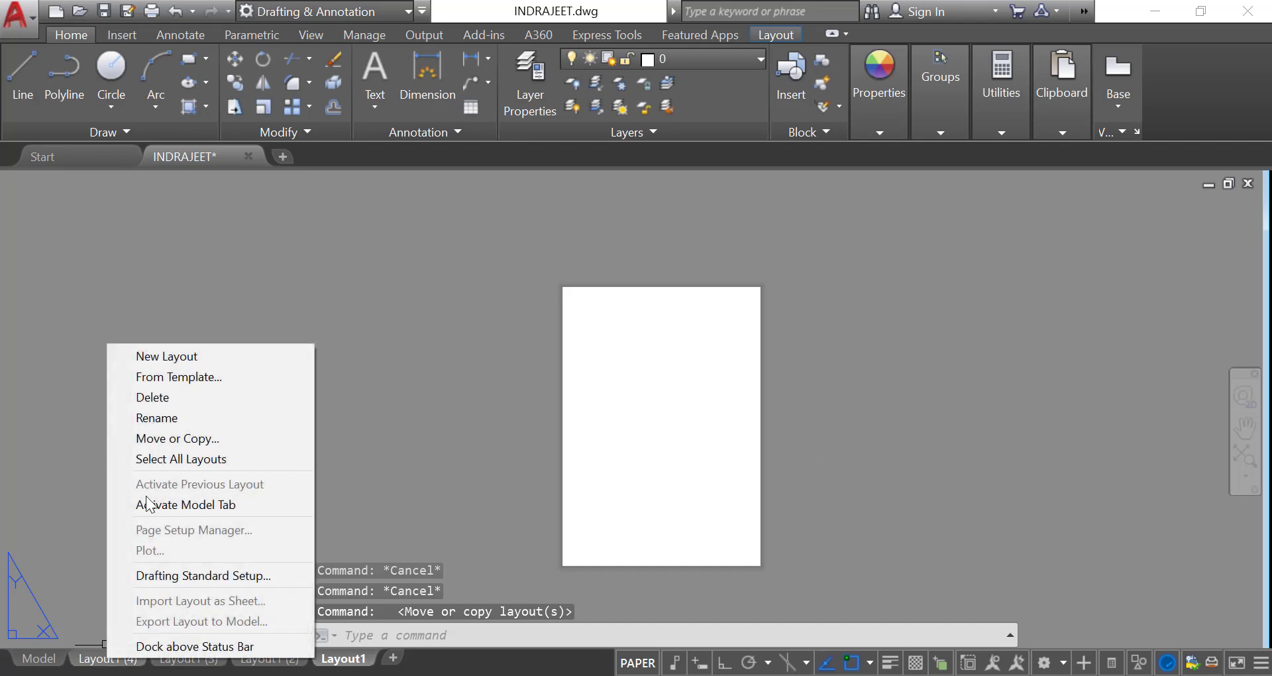
{"action": "left_click", "coordinate": [175, 439]}
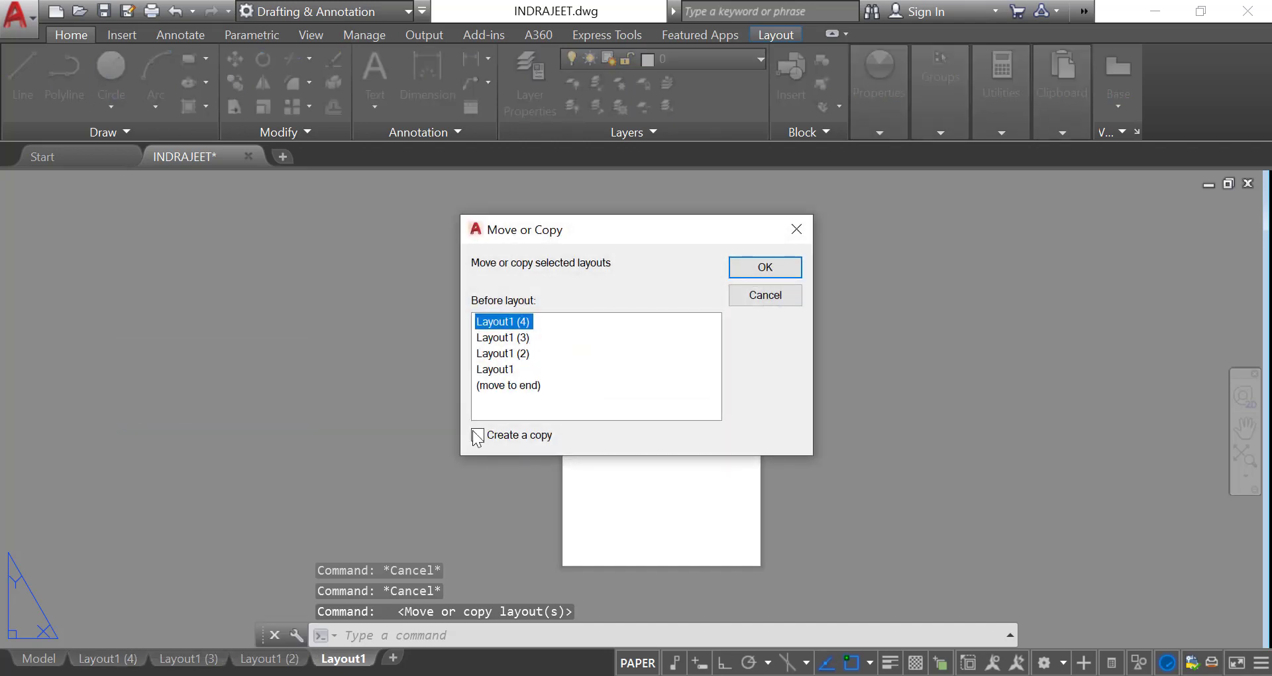
{"action": "left_click", "coordinate": [779, 266]}
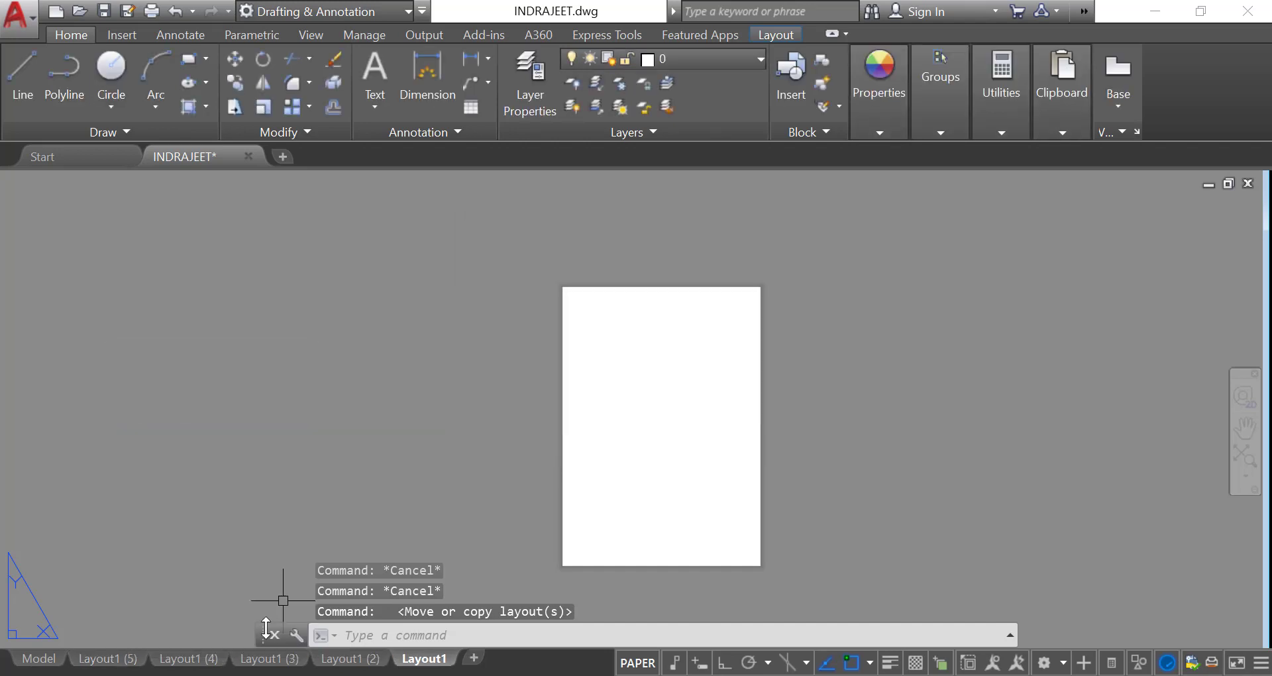
{"action": "right_click", "coordinate": [118, 659]}
{"action": "left_click", "coordinate": [184, 448]}
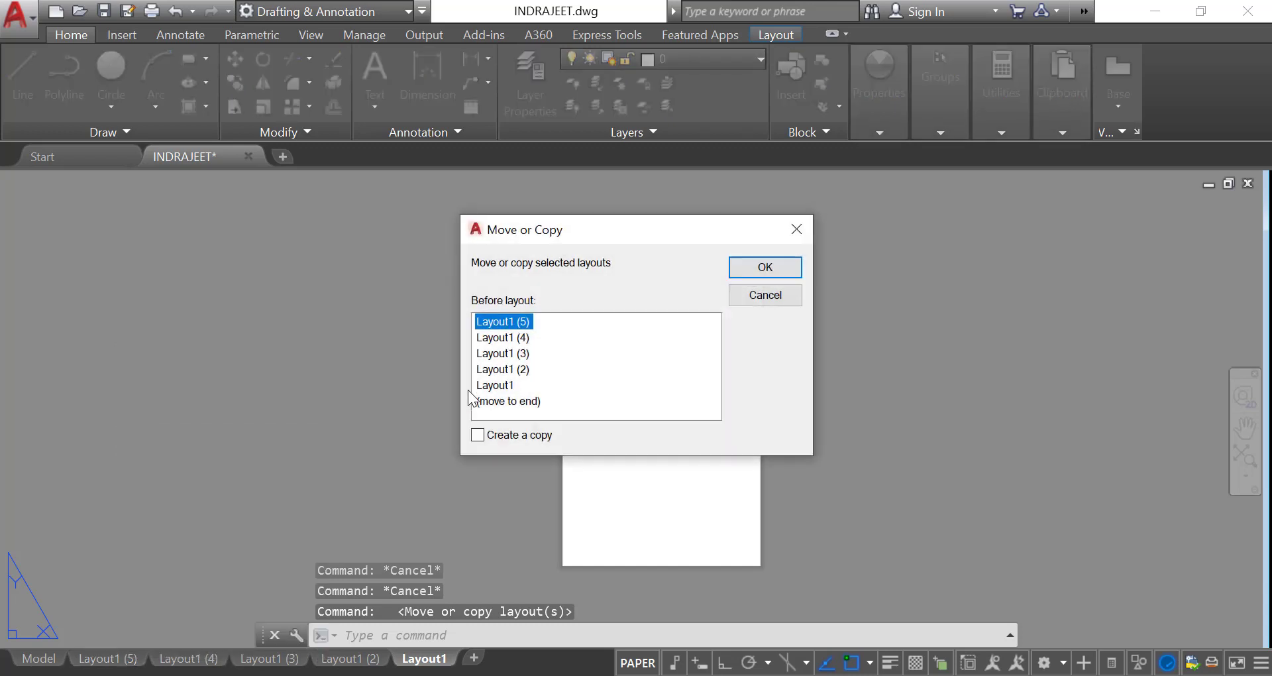
{"action": "left_click", "coordinate": [487, 434]}
{"action": "left_click", "coordinate": [800, 271]}
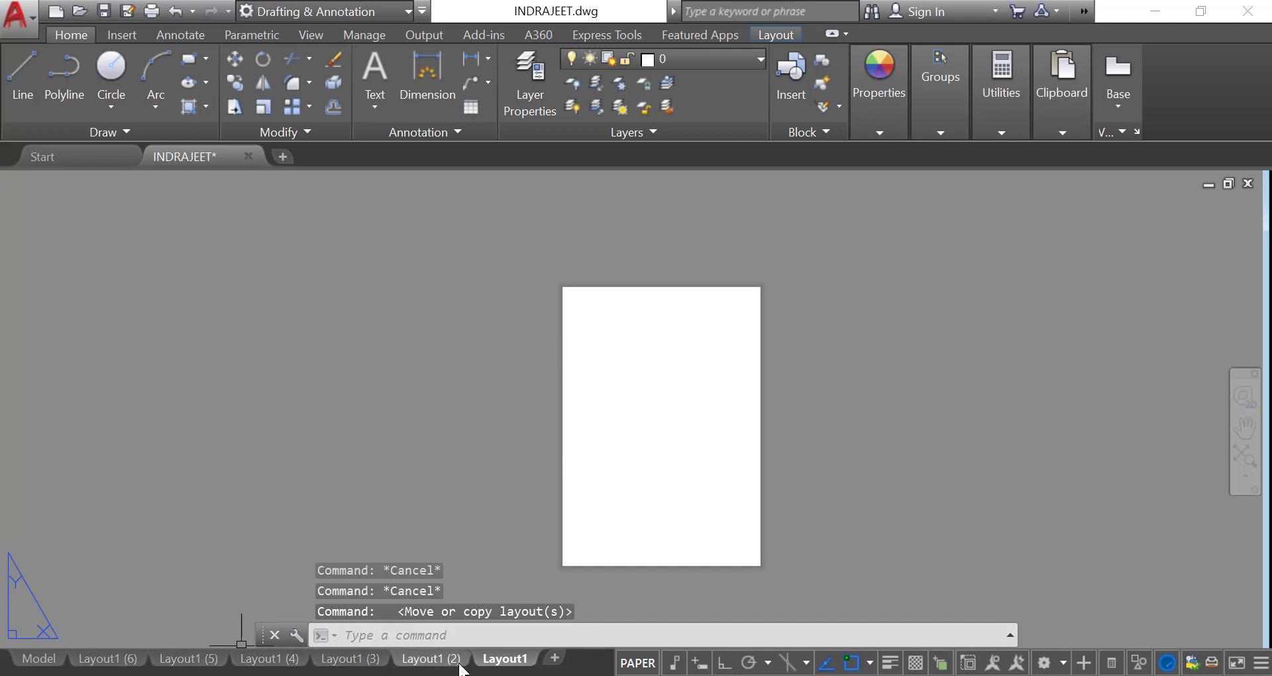
Look through the copied layouts one by one, from Layout1 (2) to Layout1 (6), to check their sheets
{"action": "mouse_move", "coordinate": [463, 669]}
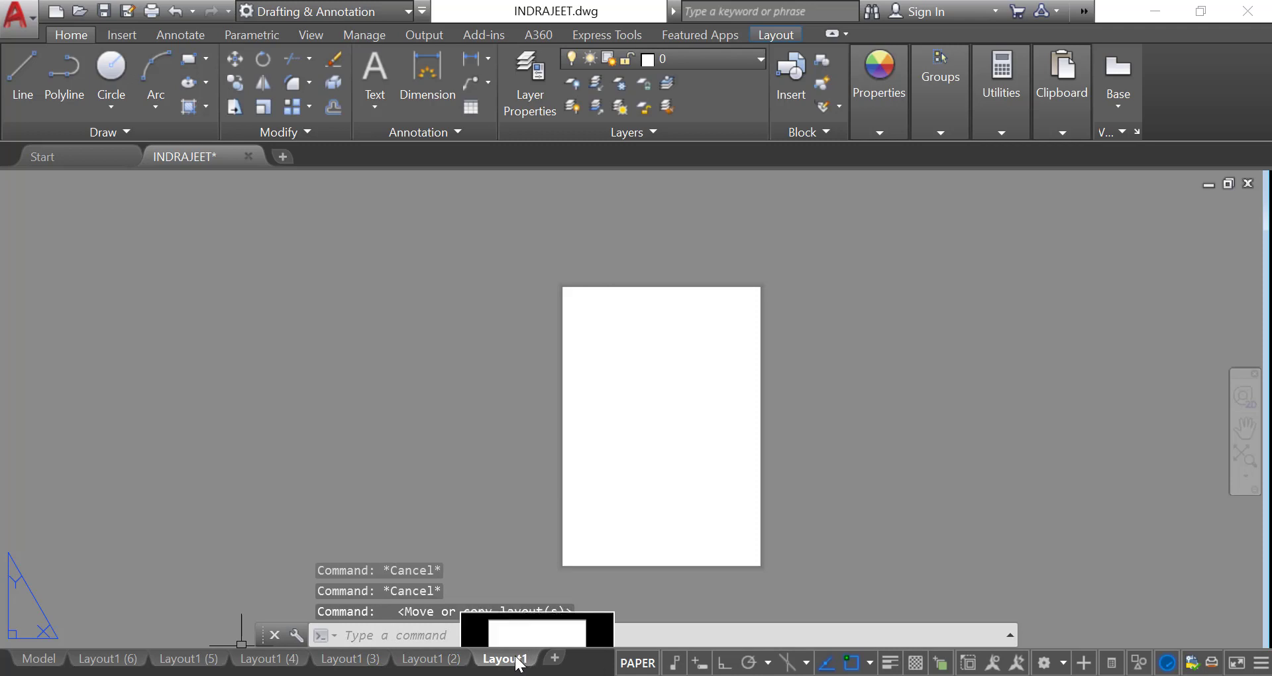
{"action": "left_click", "coordinate": [442, 658]}
{"action": "left_click", "coordinate": [364, 658]}
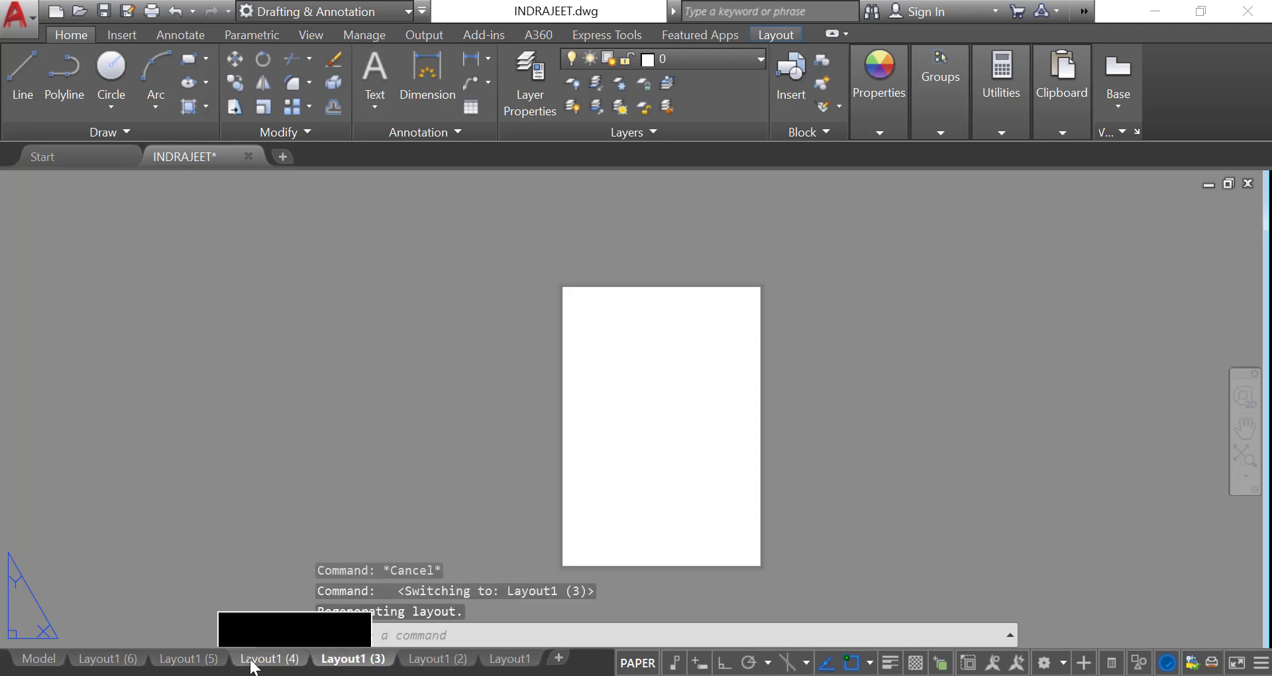
{"action": "left_click", "coordinate": [258, 659]}
{"action": "left_click", "coordinate": [186, 658]}
{"action": "left_click", "coordinate": [125, 658]}
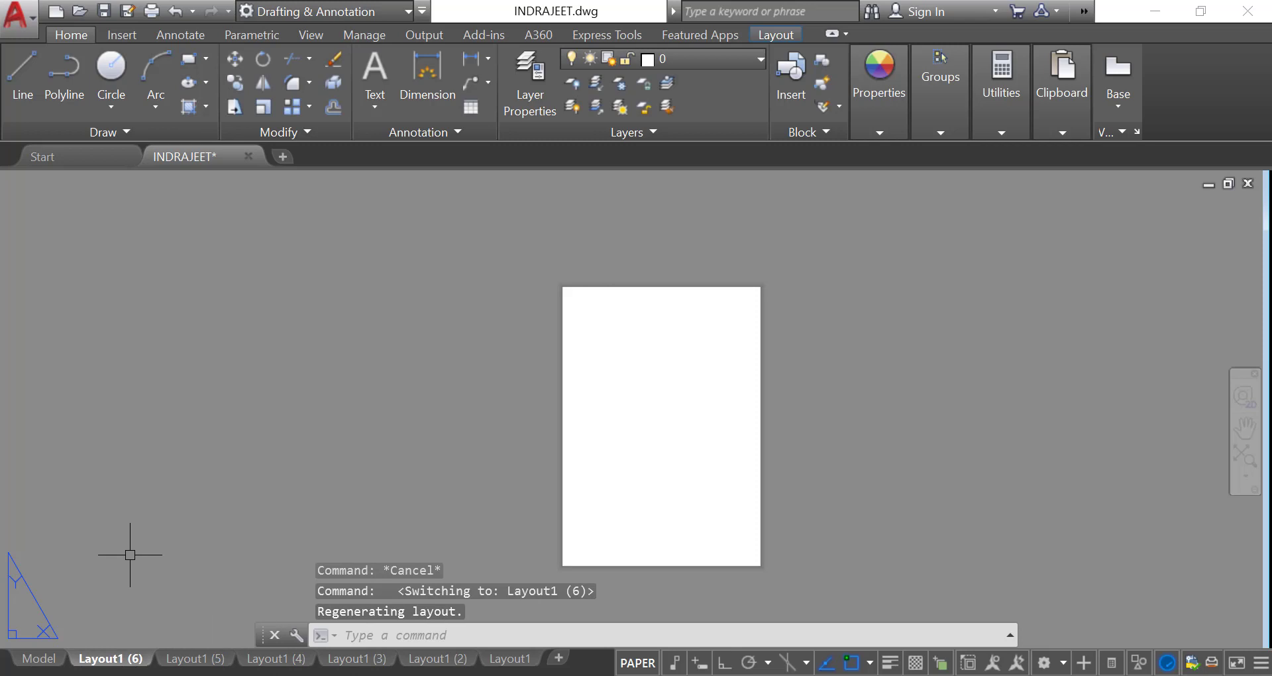
Rename the layout Layout1 (6) as 01.GL.FL
{"action": "right_click", "coordinate": [129, 666]}
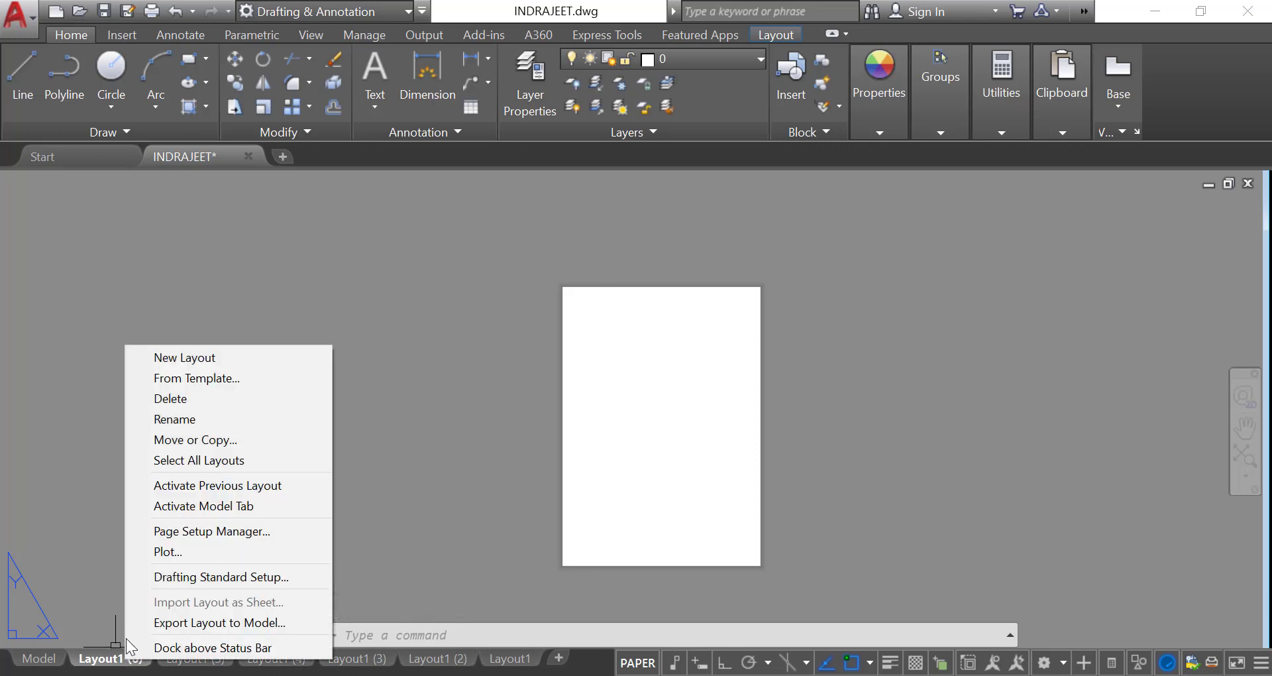
{"action": "left_click", "coordinate": [198, 420]}
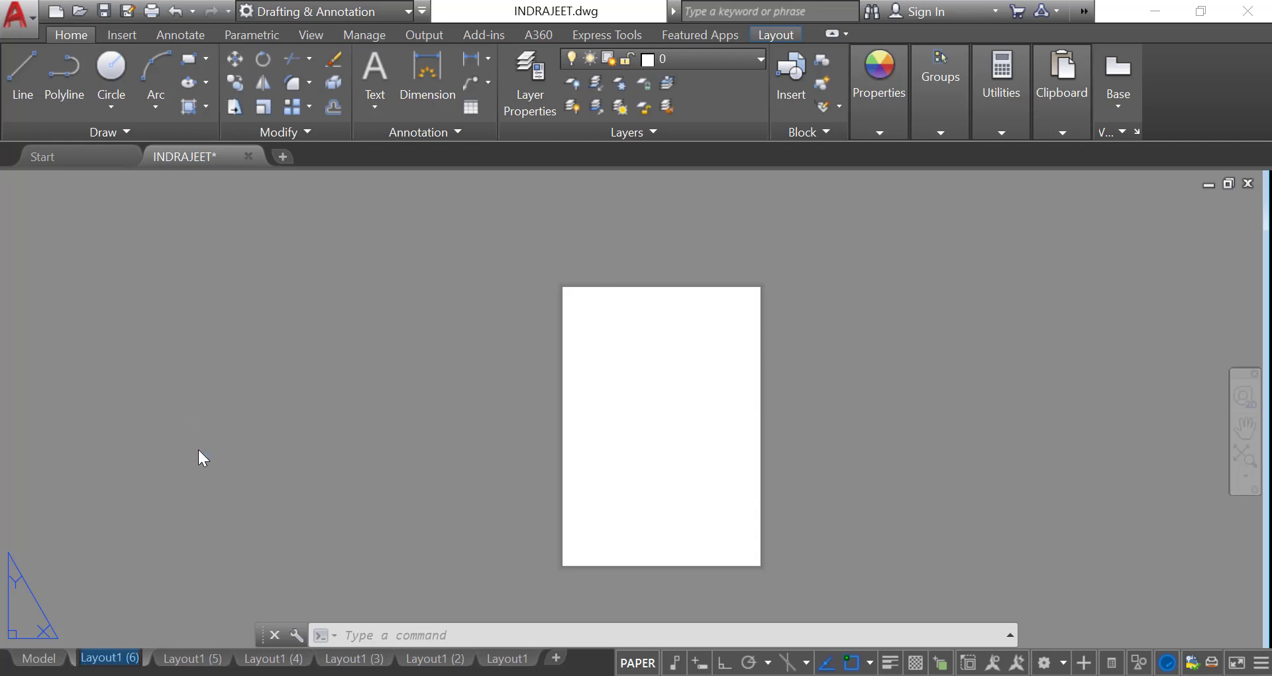
{"action": "type", "text": "1"}
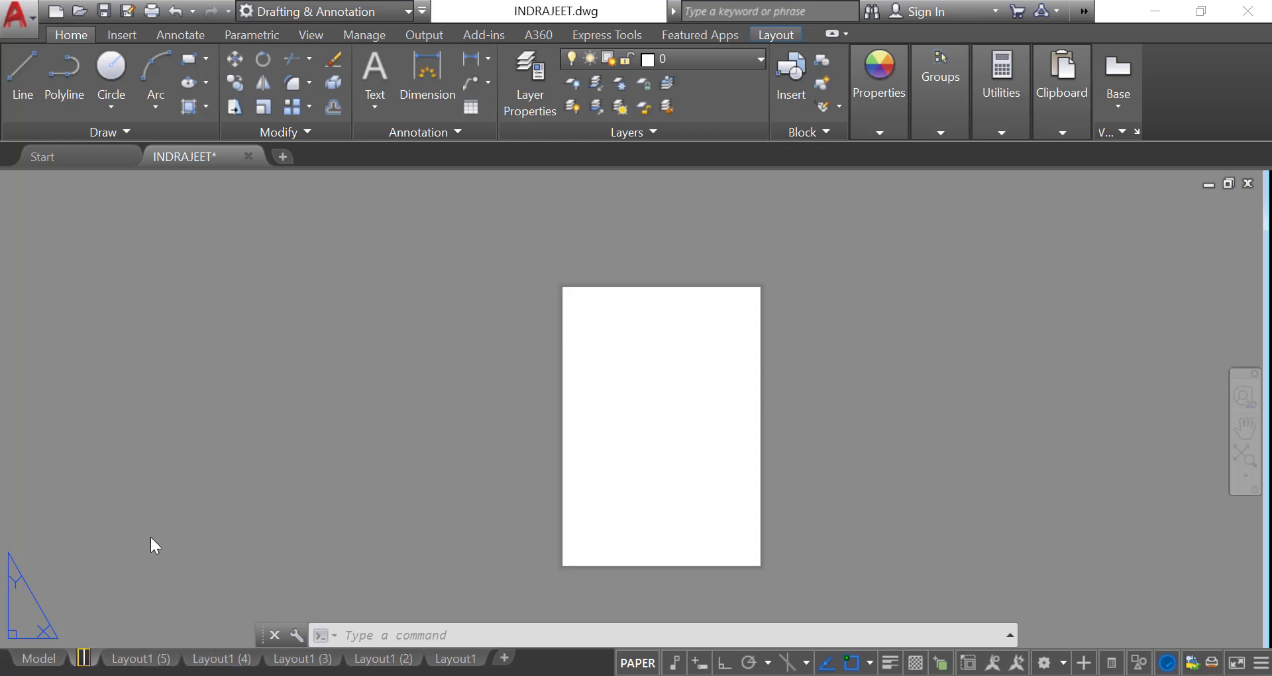
{"action": "type", "text": "01."}
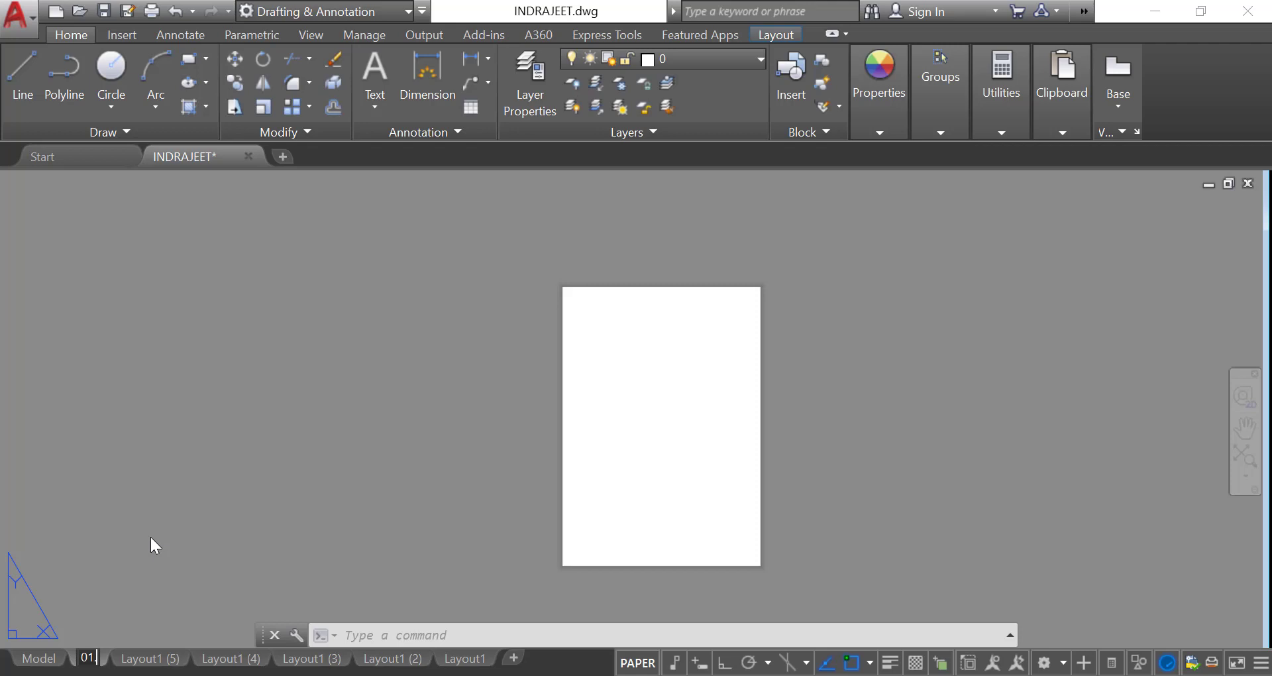
{"action": "type", "text": "G"}
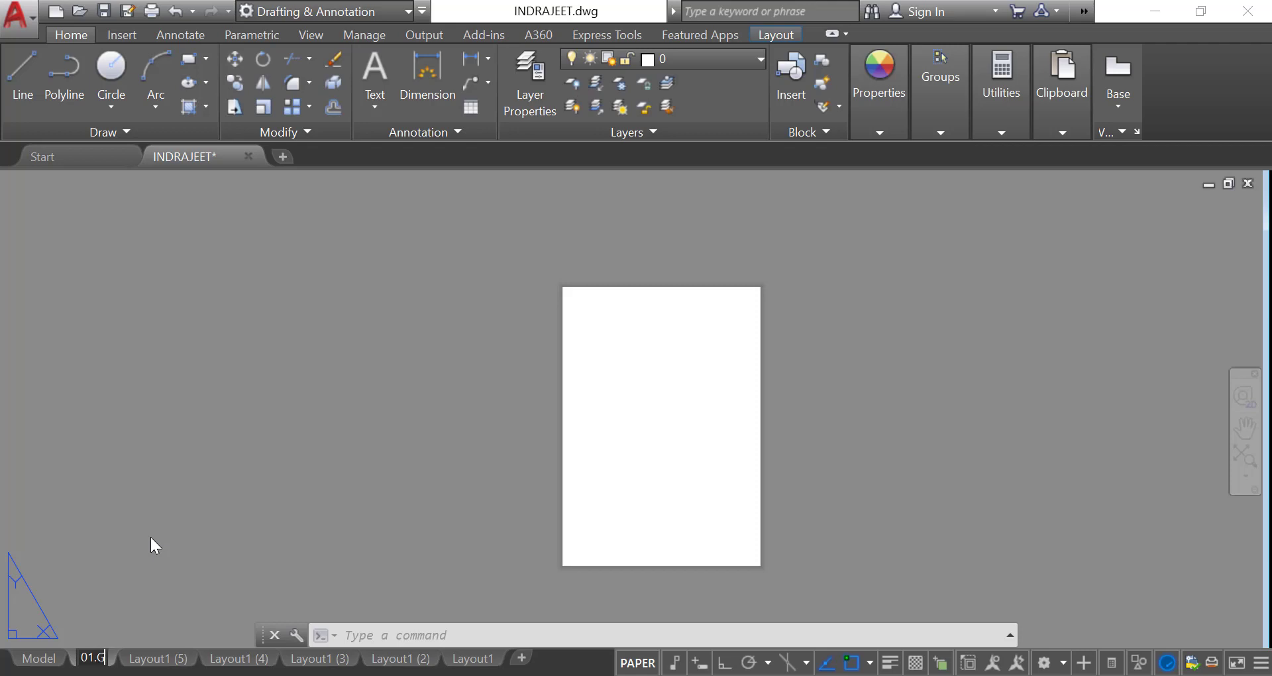
{"action": "type", "text": "L.FL"}
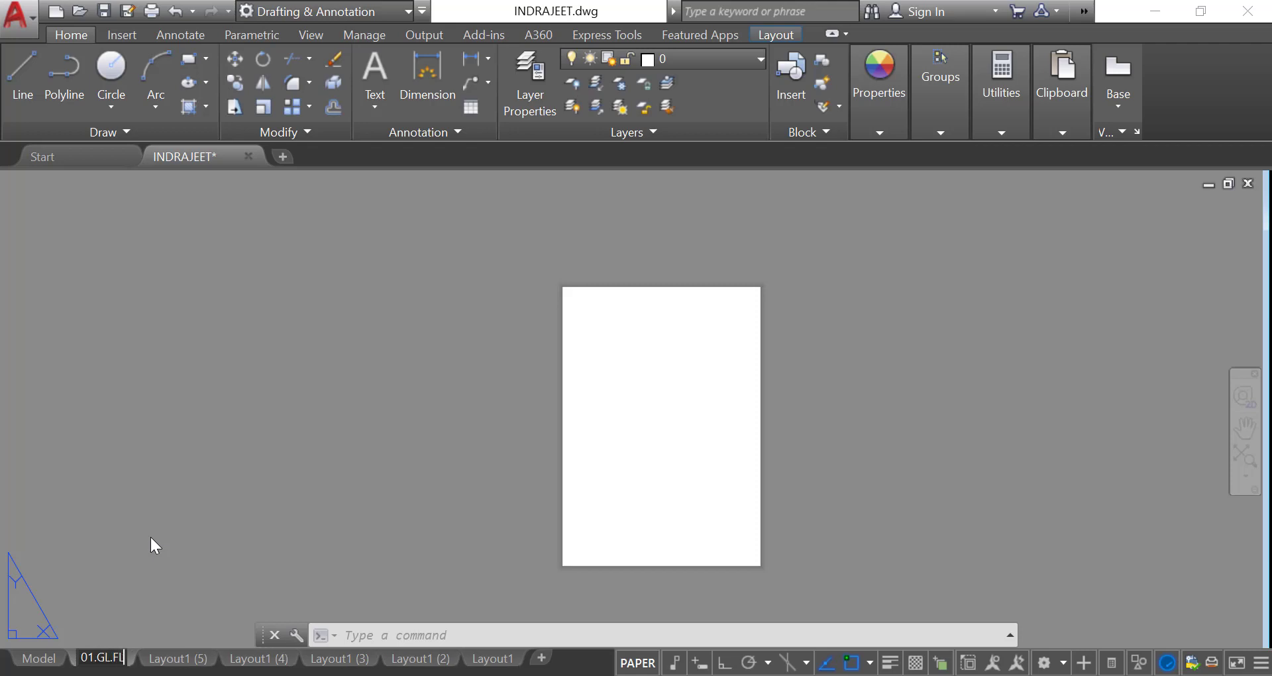
{"action": "left_click", "coordinate": [150, 537]}
{"action": "left_click", "coordinate": [148, 521]}
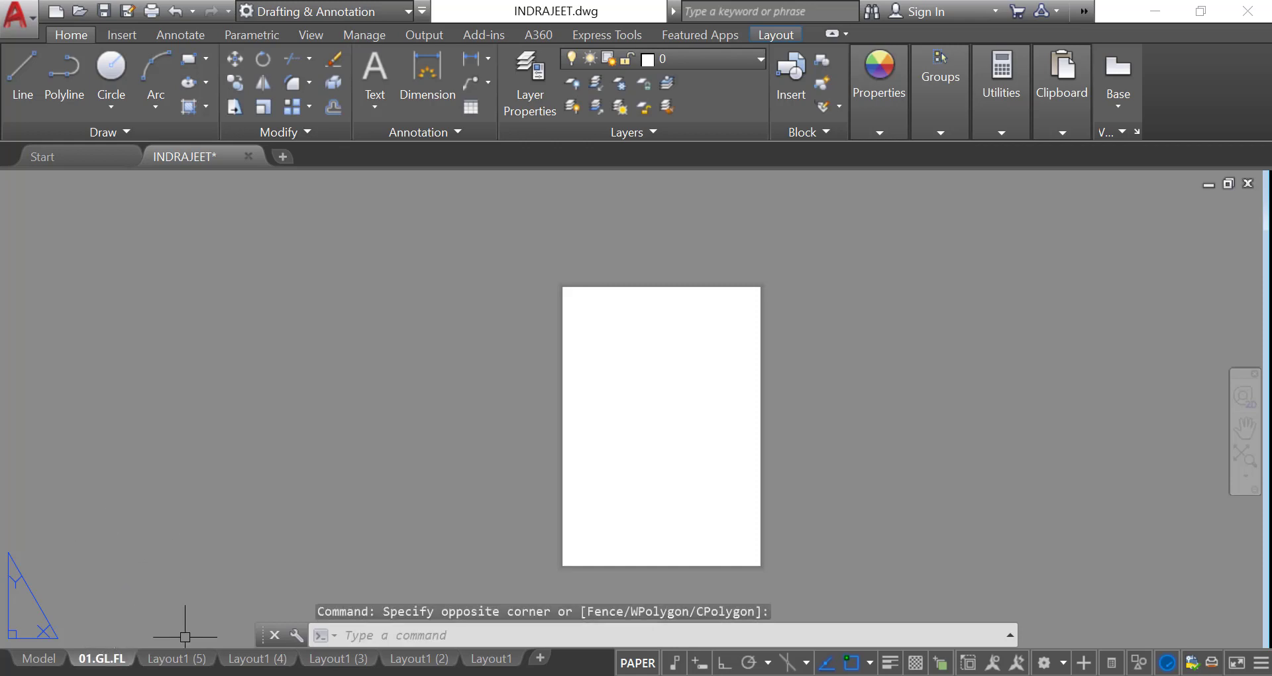
{"action": "left_click", "coordinate": [766, 675]}
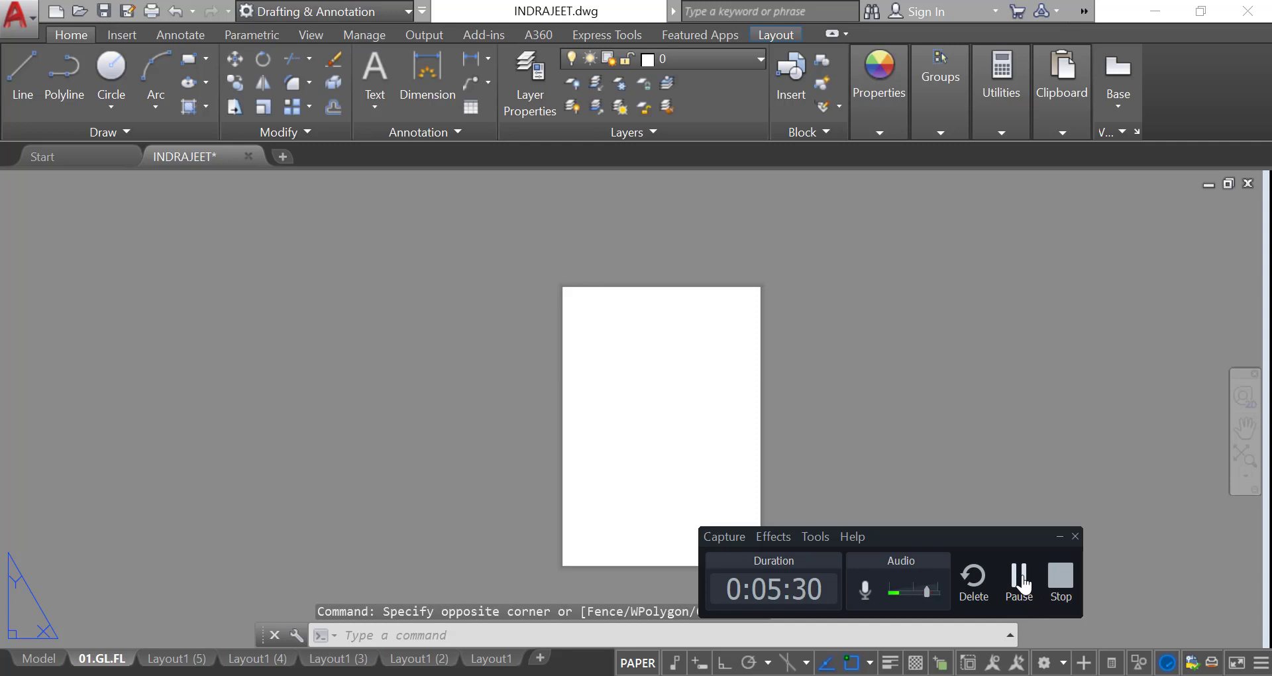
{"action": "left_click", "coordinate": [1021, 581]}
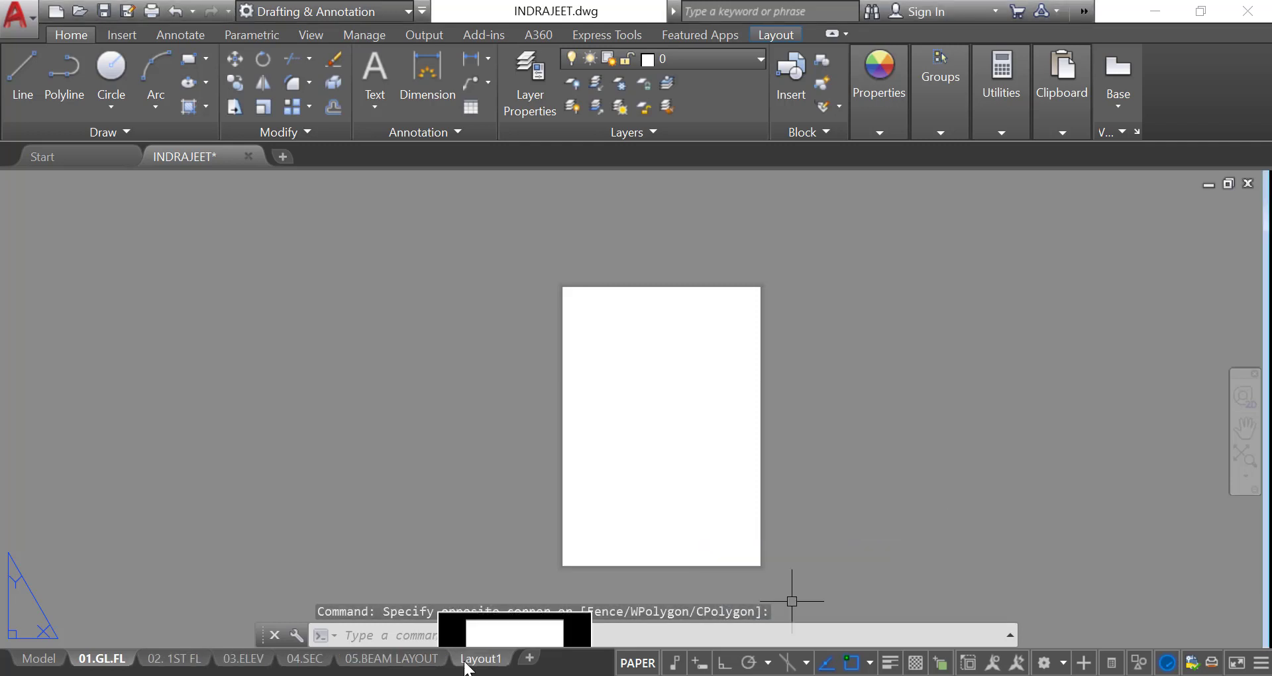
Rename Layout1 as 06.COLUMN LAYOUT and check it in the full list of layouts
{"action": "right_click", "coordinate": [473, 660]}
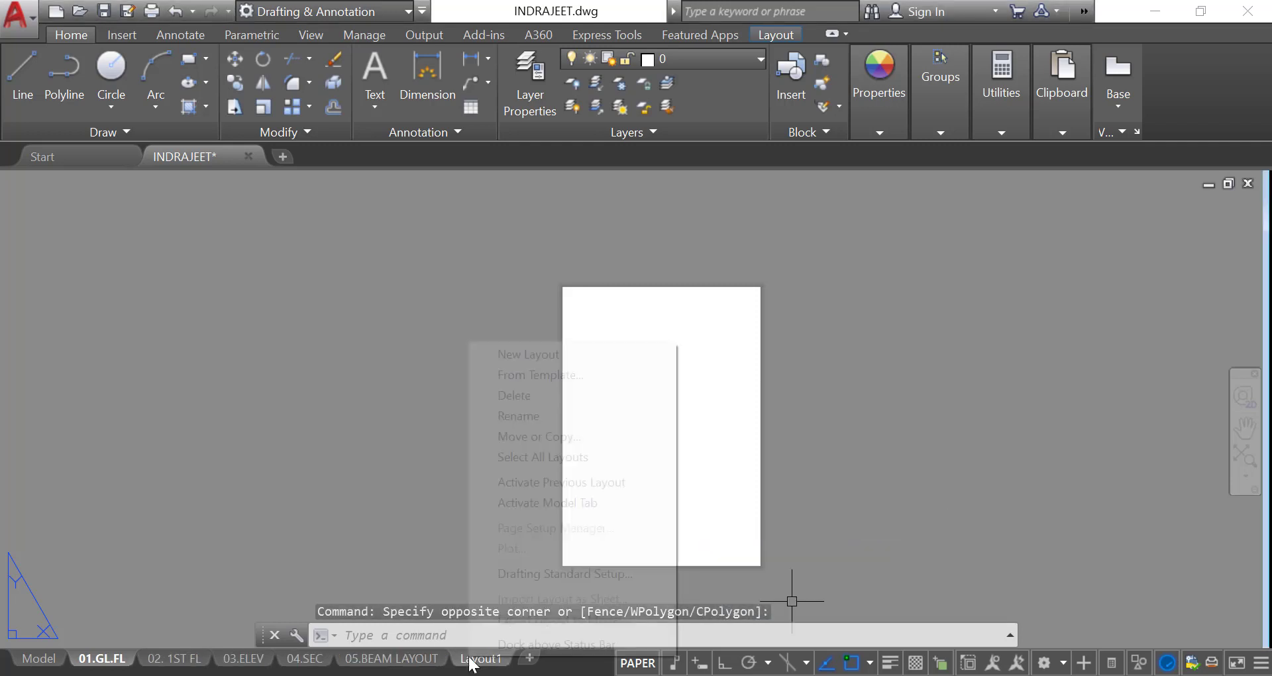
{"action": "left_click", "coordinate": [542, 420]}
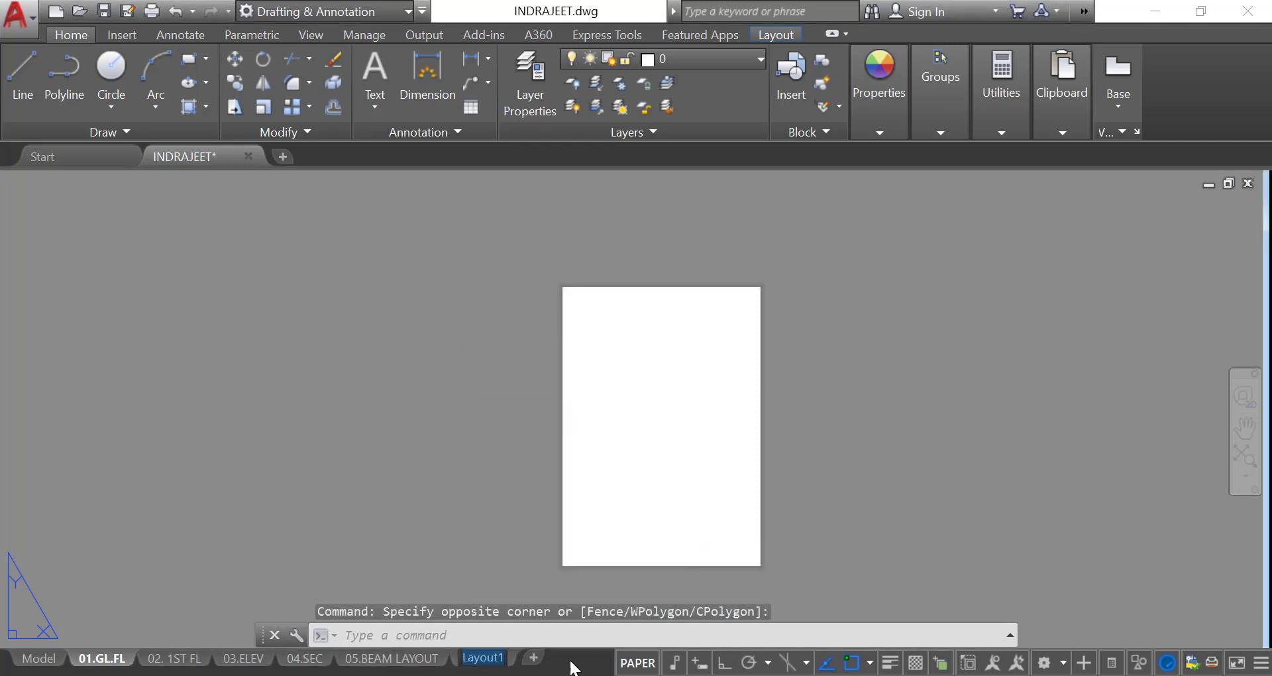
{"action": "key", "text": "BackSpace"}
{"action": "type", "text": "0"}
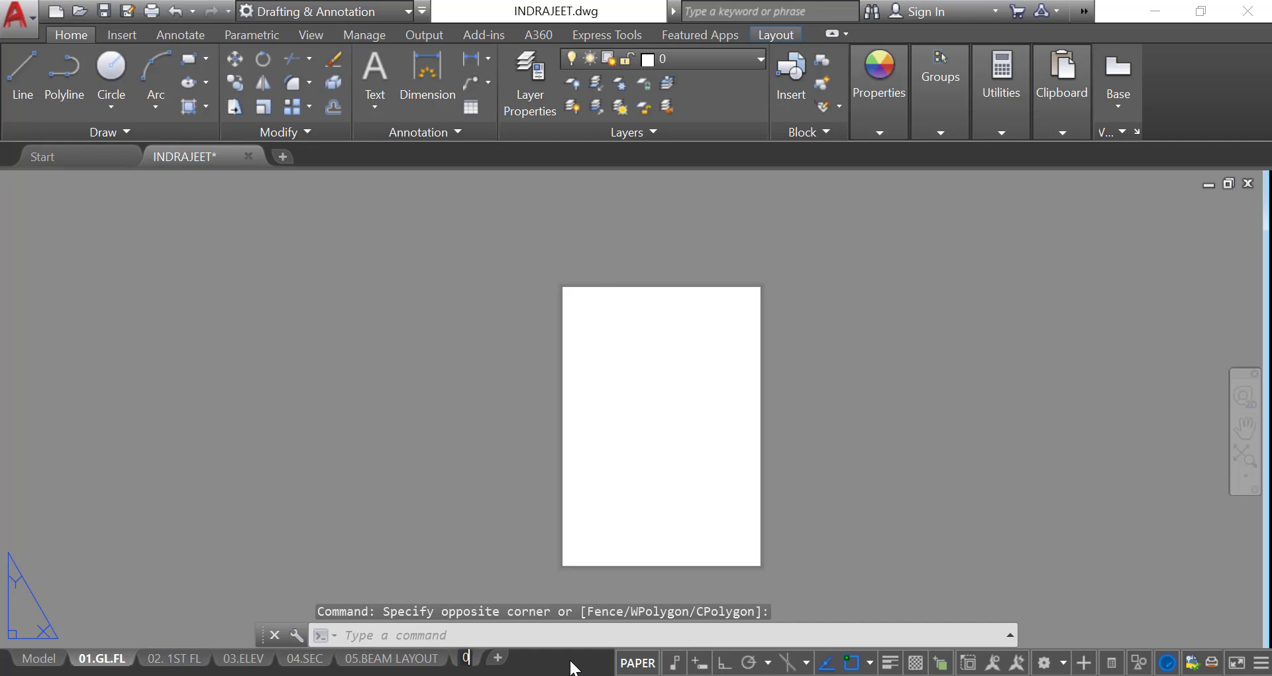
{"action": "type", "text": "6."}
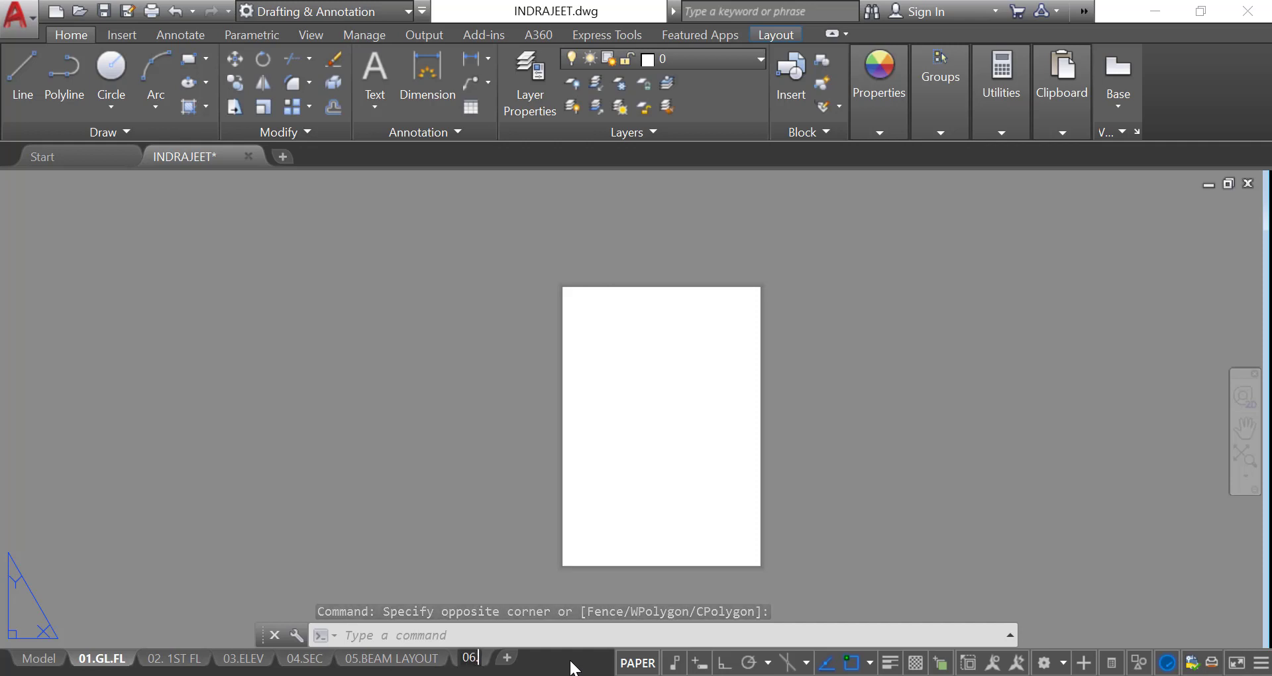
{"action": "type", "text": "COL"}
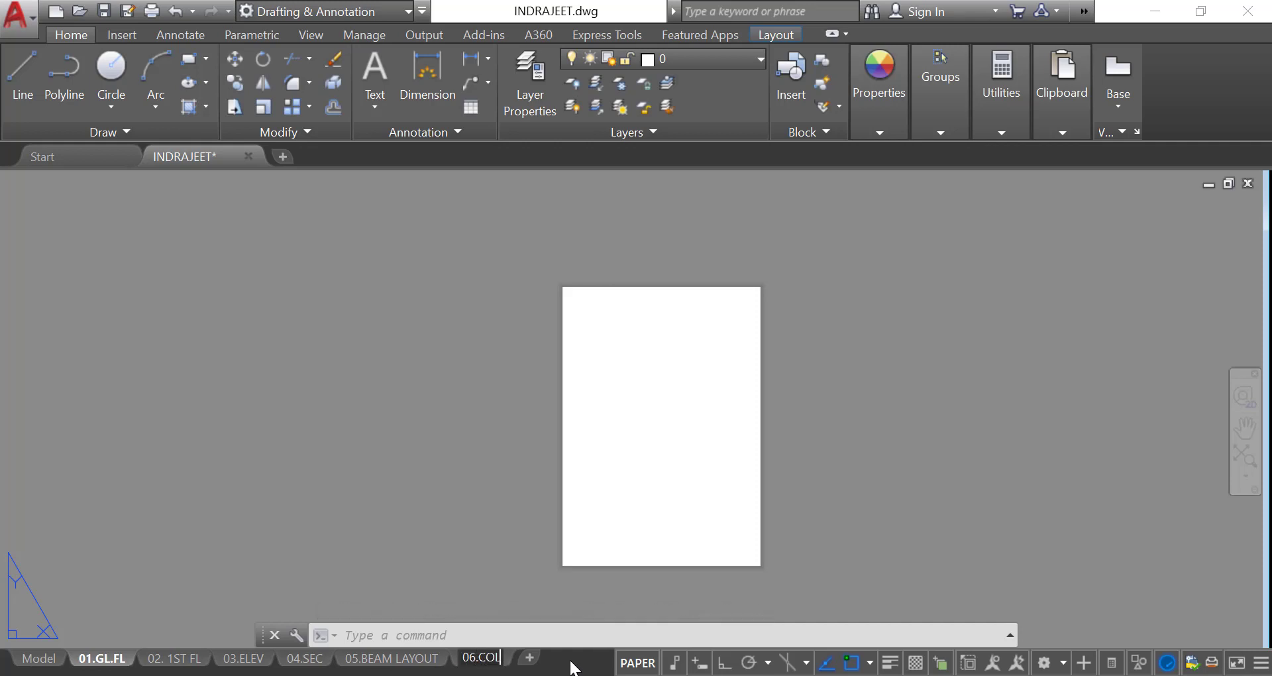
{"action": "type", "text": "UMN L"}
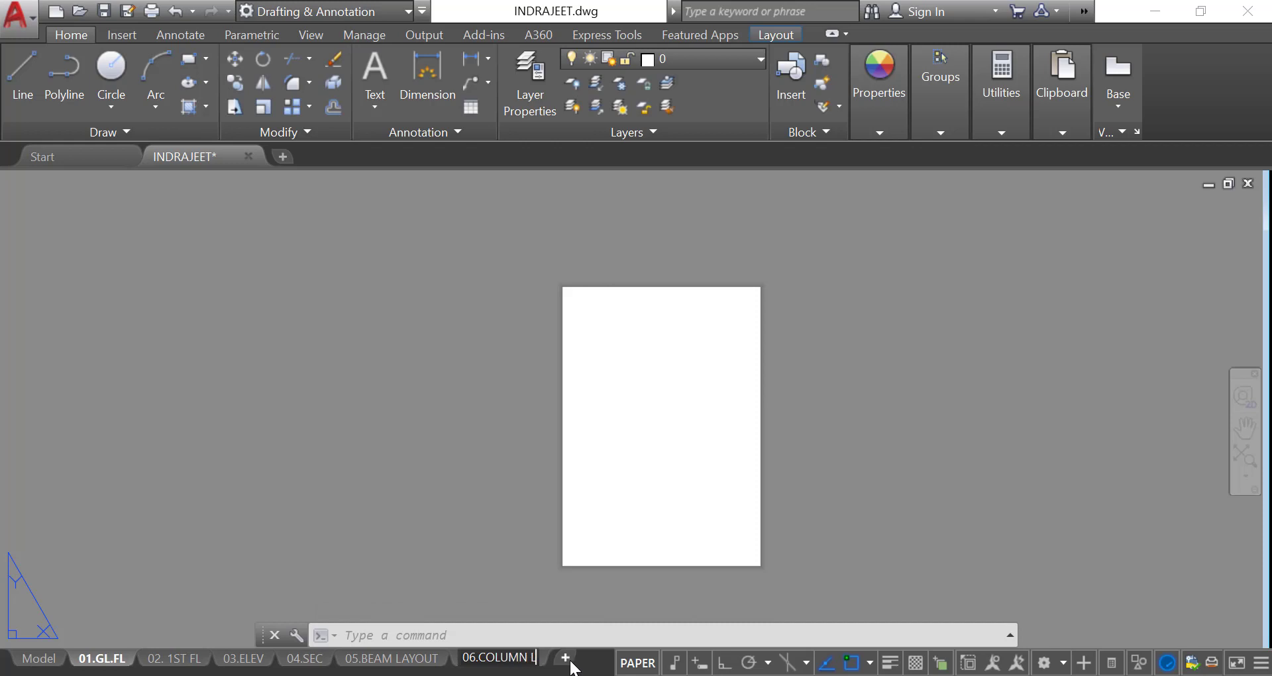
{"action": "type", "text": "AYOUT"}
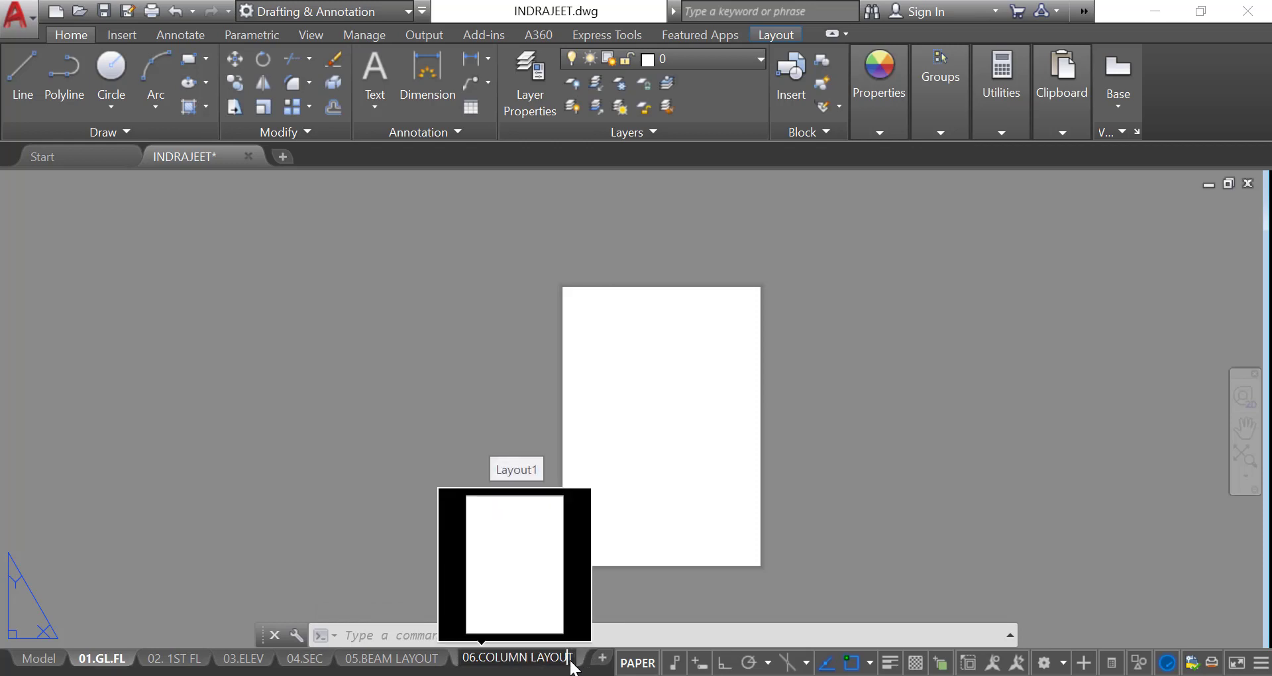
{"action": "key", "text": "Return"}
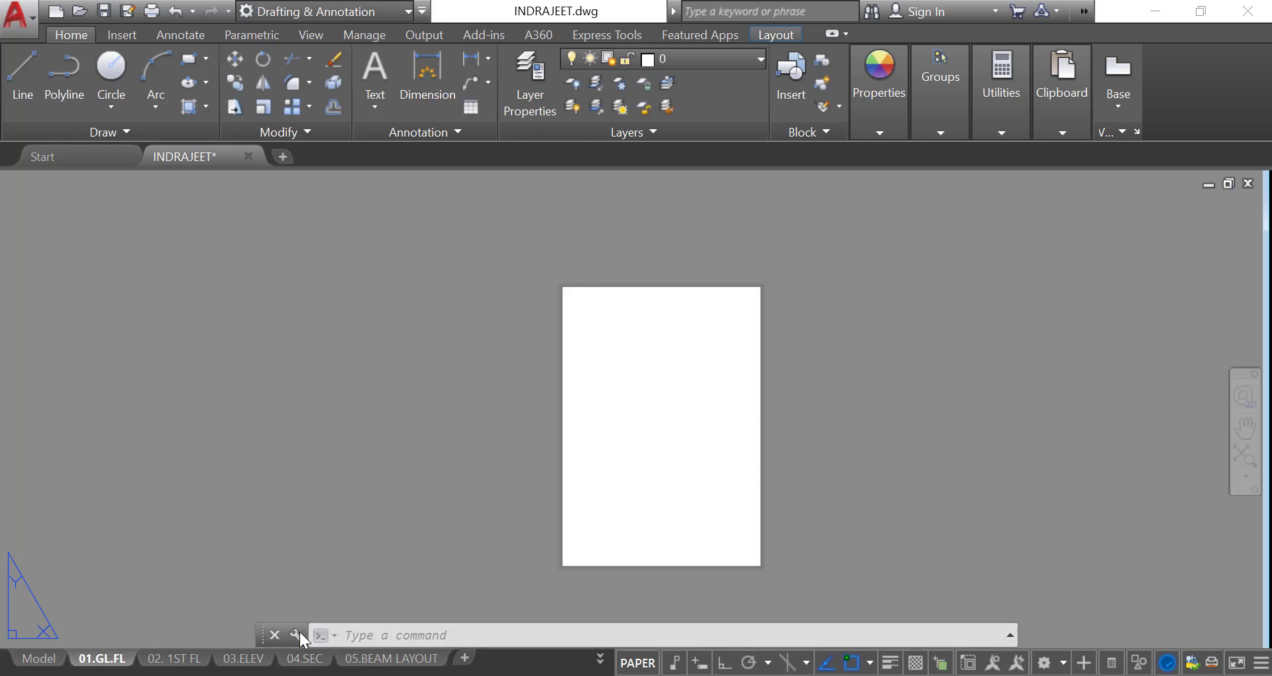
{"action": "left_click", "coordinate": [600, 661]}
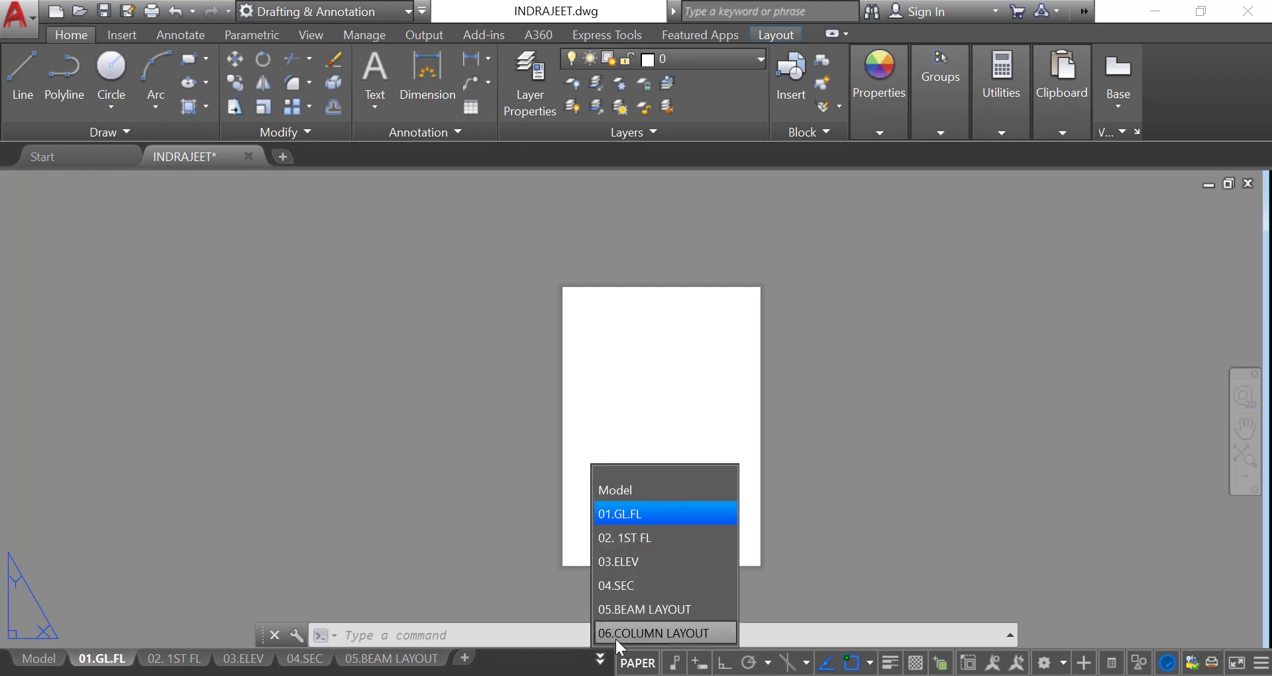
{"action": "left_click", "coordinate": [416, 526]}
{"action": "left_click", "coordinate": [272, 503]}
{"action": "left_click", "coordinate": [94, 644]}
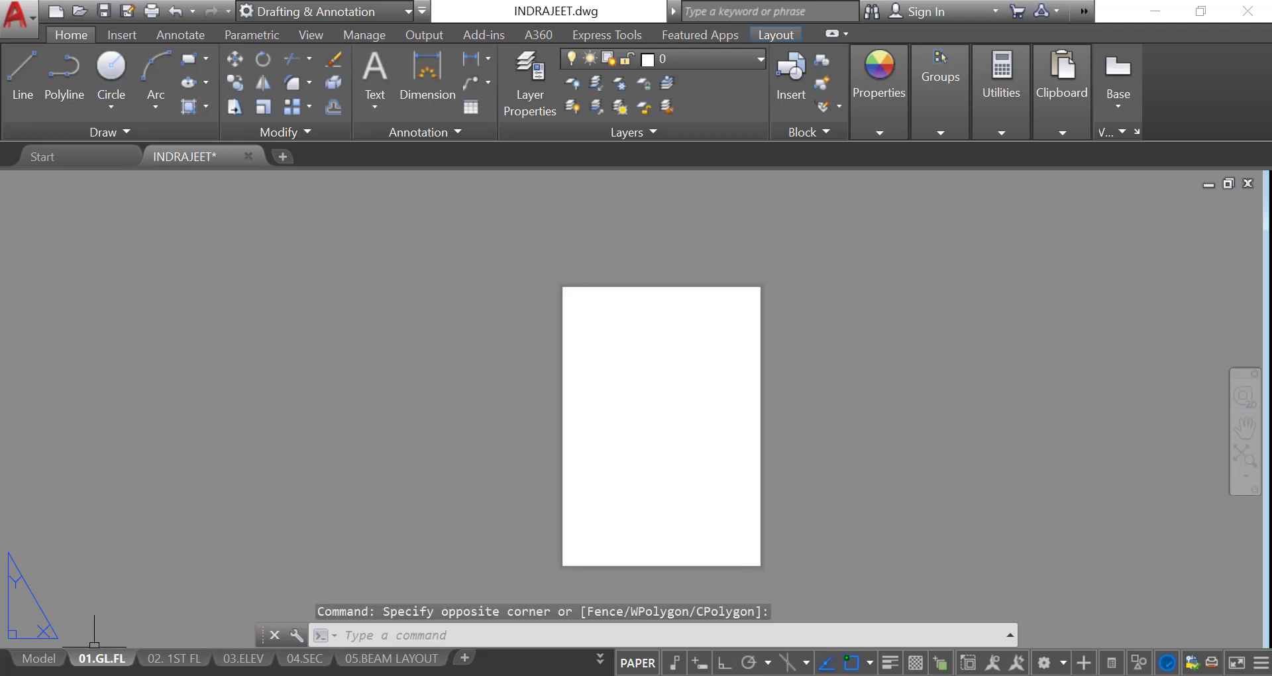
Create a rectangular viewport on the 01.GL.FL sheet, spanning nearly the whole page with a narrow margin
{"action": "mouse_move", "coordinate": [100, 667]}
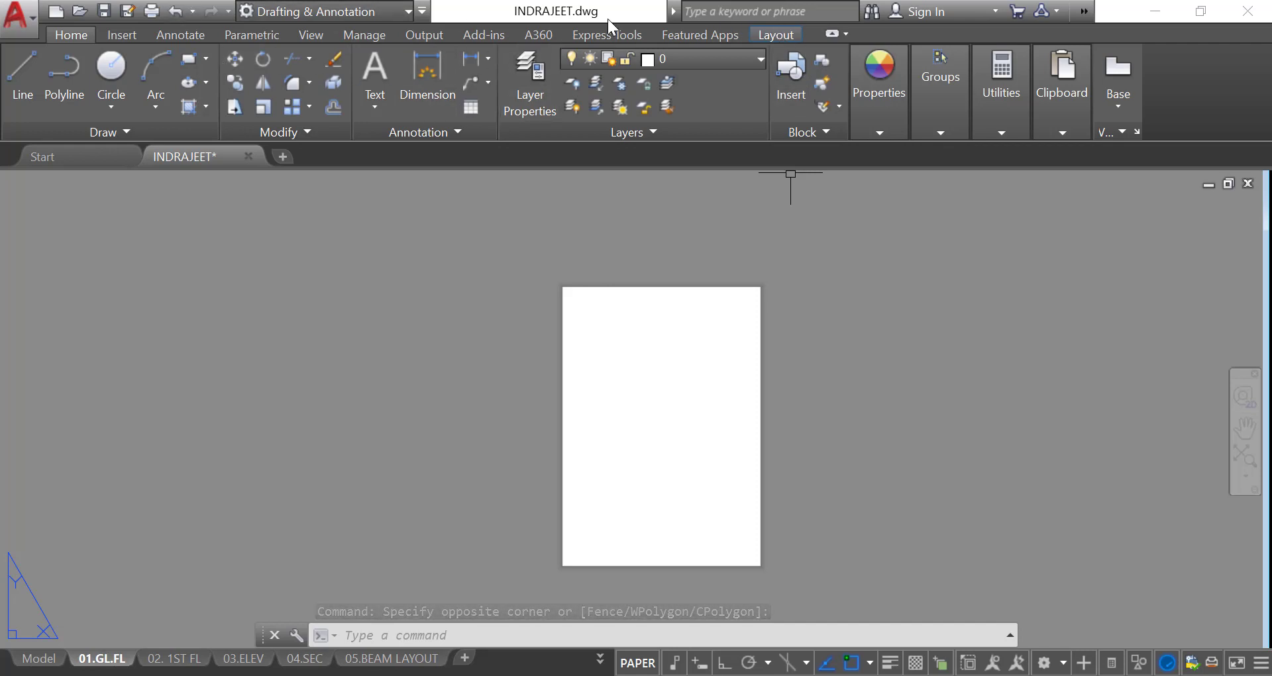
{"action": "left_click", "coordinate": [777, 35]}
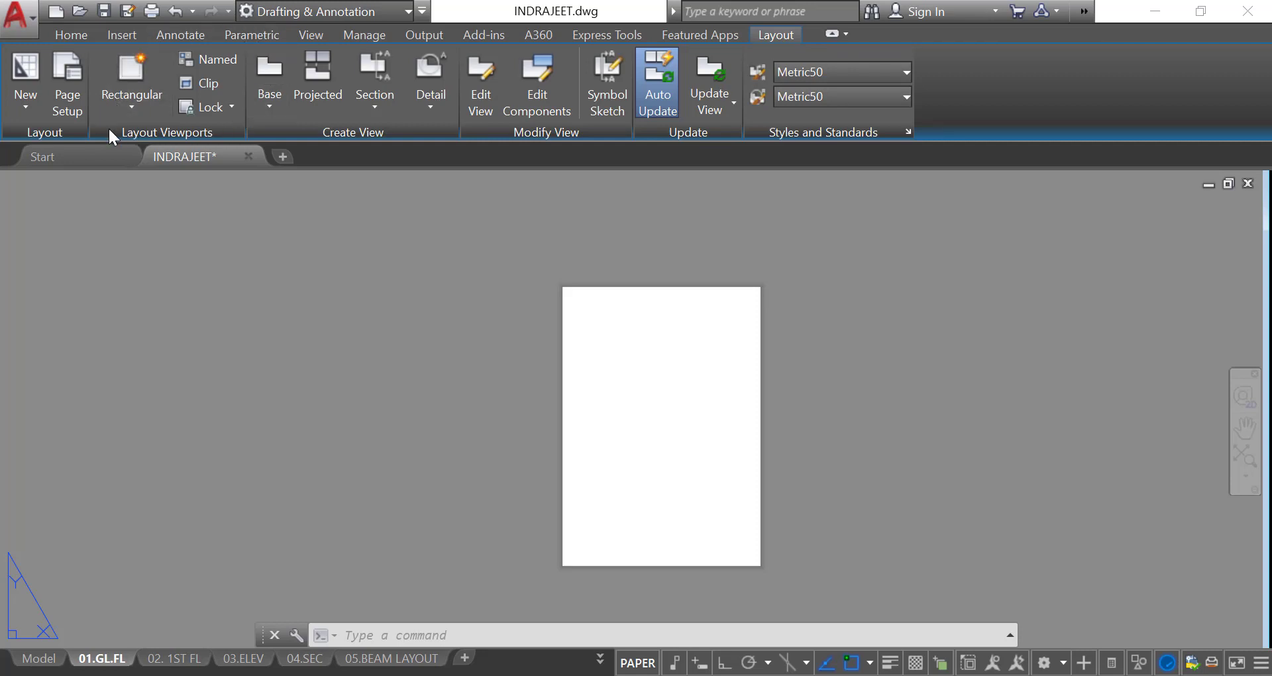
{"action": "left_click", "coordinate": [124, 103]}
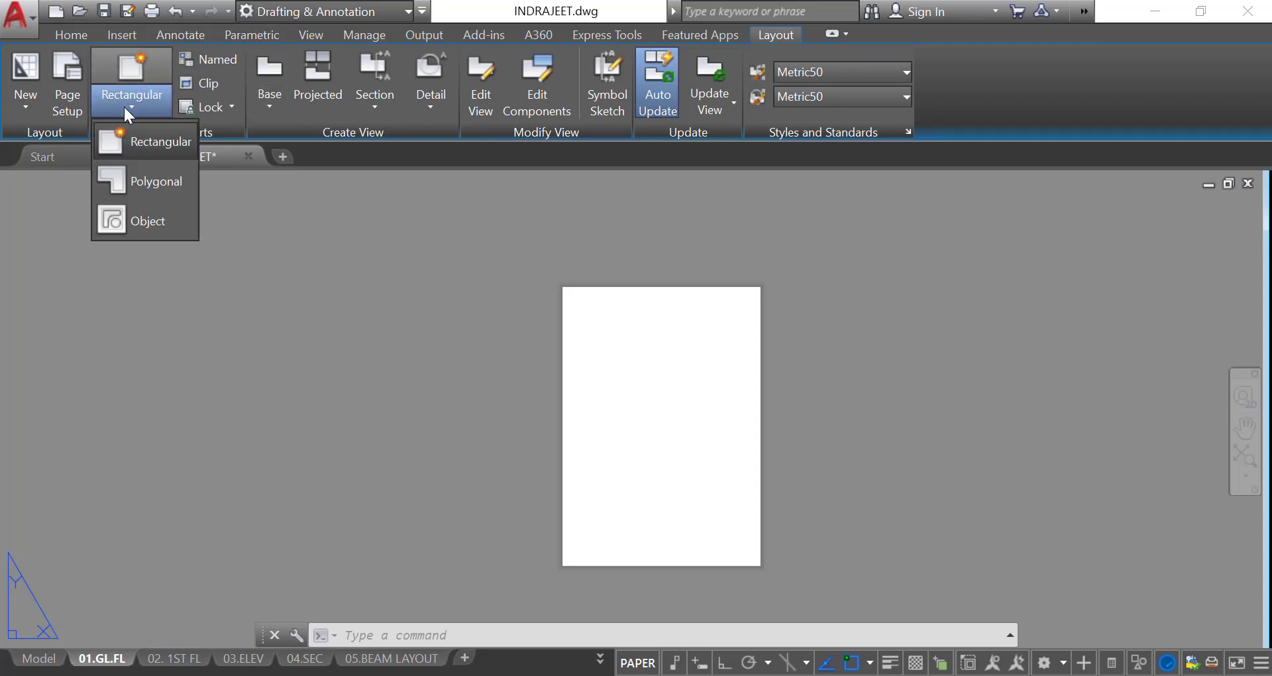
{"action": "left_click", "coordinate": [126, 148]}
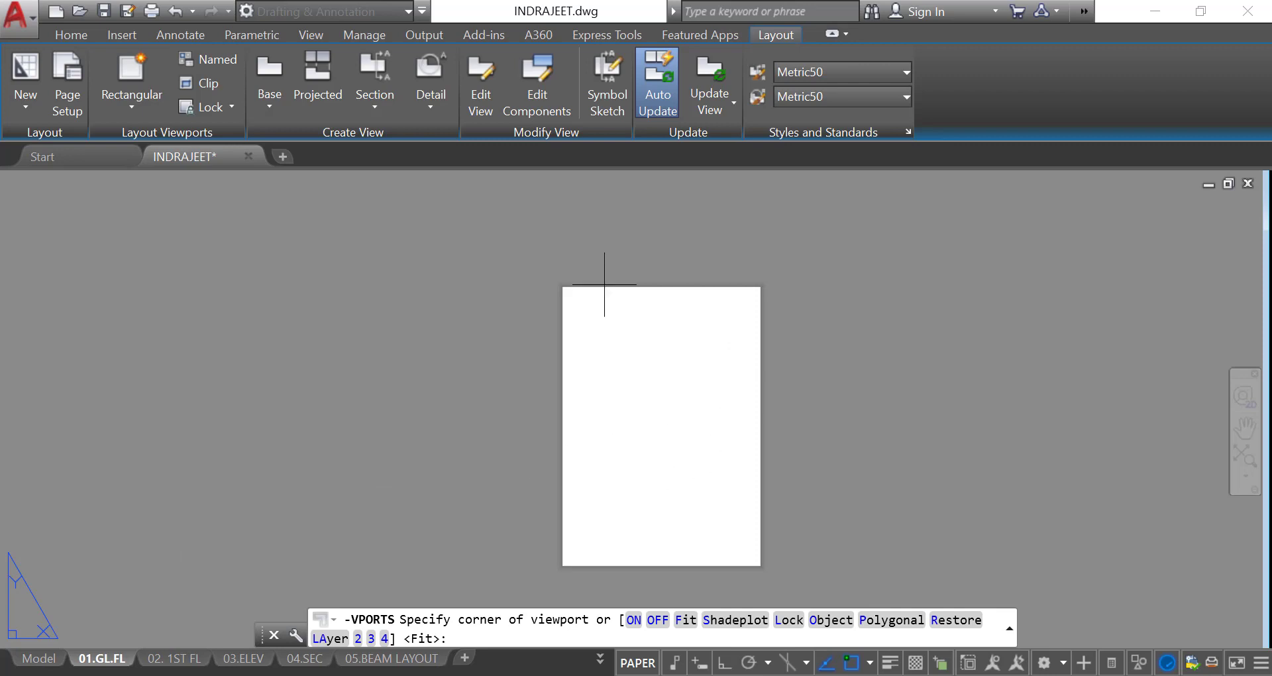
{"action": "left_click", "coordinate": [565, 290]}
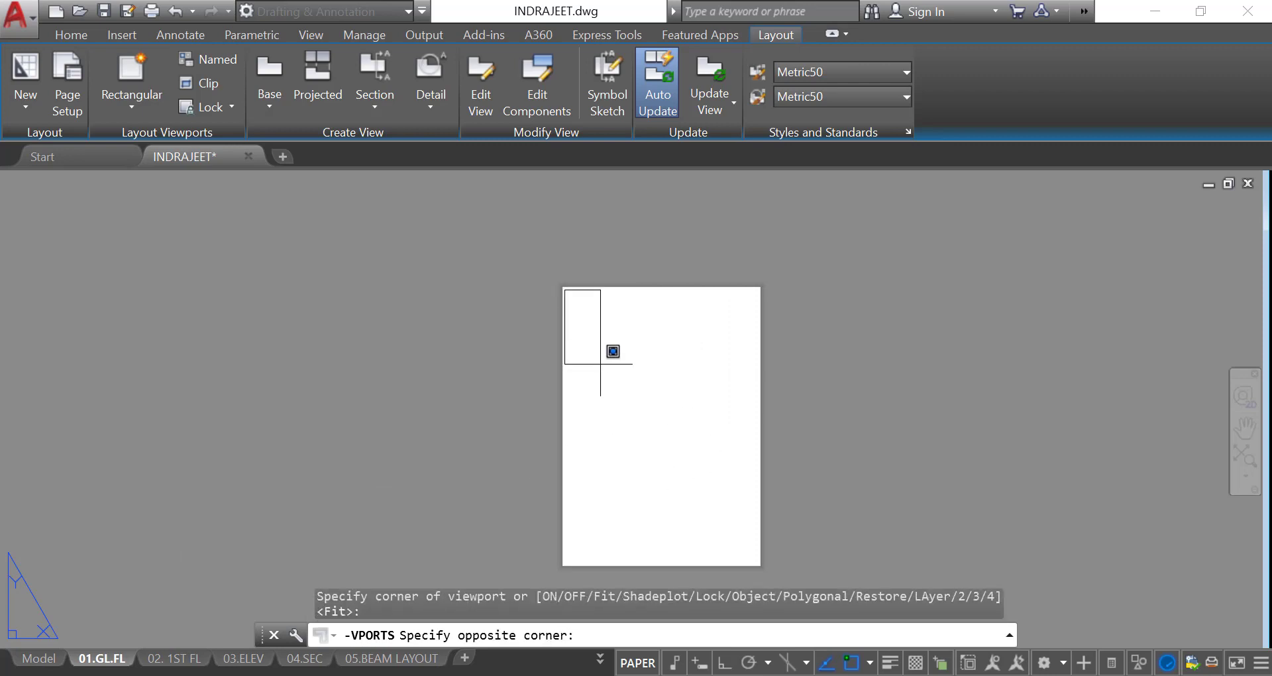
{"action": "left_click", "coordinate": [757, 563]}
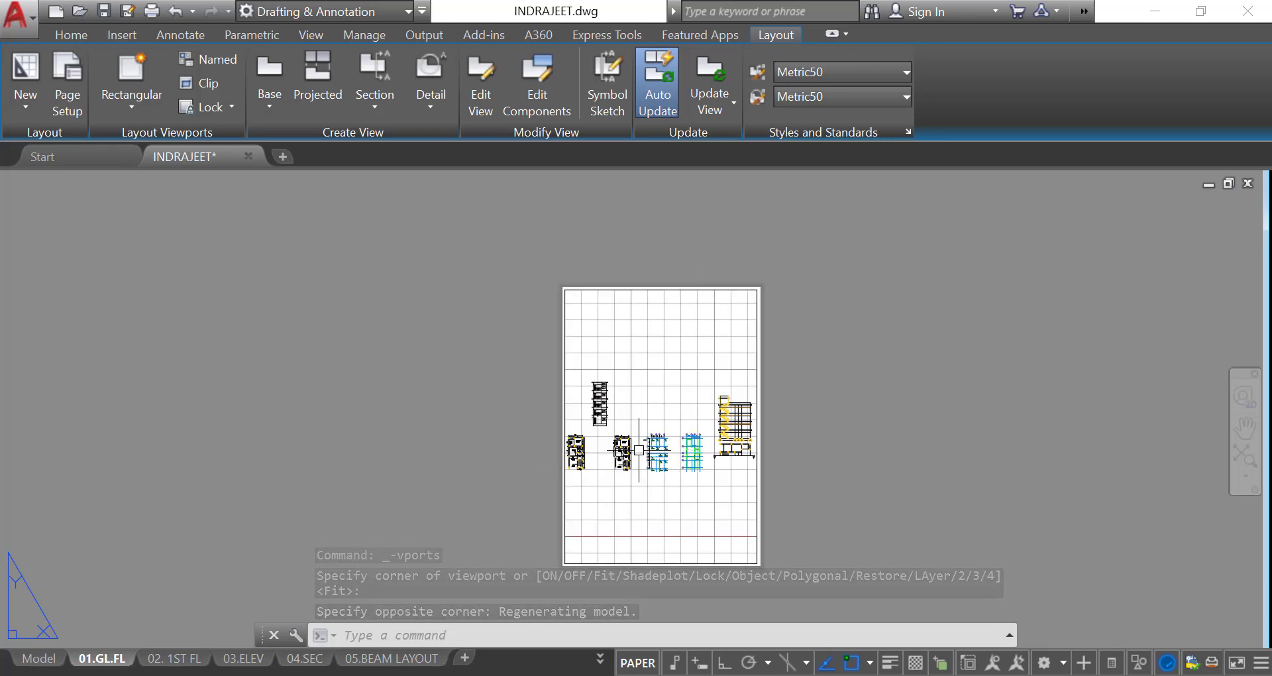
Activate the 01.GL.FL viewport and frame the ground-floor plan with the parking and porch inside it
{"action": "double_click", "coordinate": [639, 450]}
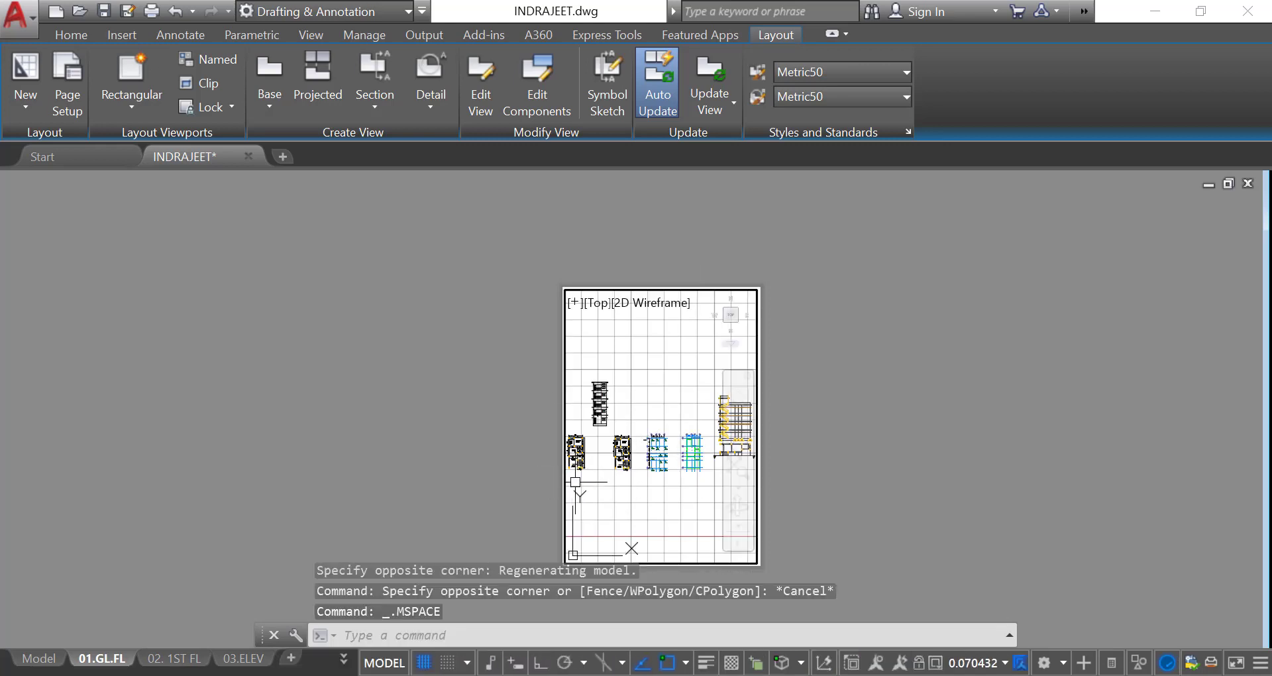
{"action": "scroll", "coordinate": [622, 430], "scroll_direction": "up", "scroll_amount": 4}
{"action": "middle_click_drag", "start_coordinate": [605, 446], "coordinate": [749, 438]}
{"action": "scroll", "coordinate": [646, 474], "scroll_direction": "up", "scroll_amount": 4}
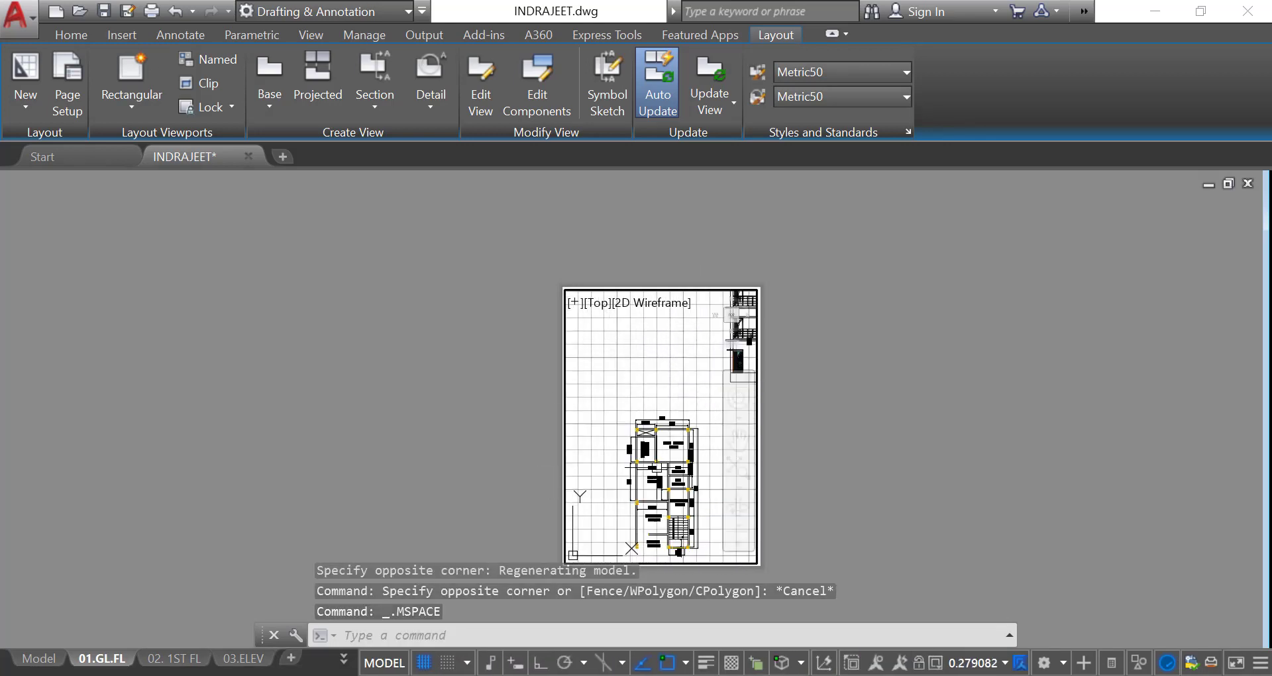
{"action": "middle_click_drag", "start_coordinate": [655, 467], "coordinate": [651, 427]}
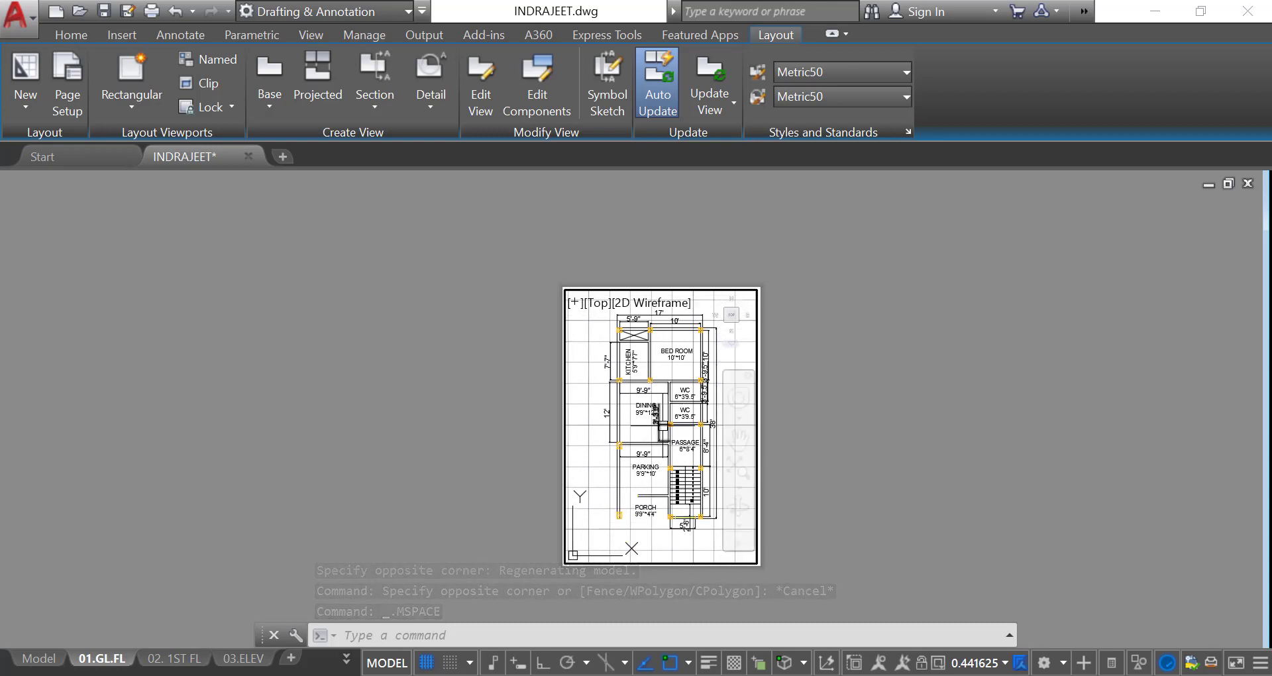
{"action": "scroll", "coordinate": [663, 426], "scroll_direction": "up", "scroll_amount": 1}
{"action": "scroll", "coordinate": [664, 426], "scroll_direction": "down", "scroll_amount": 1}
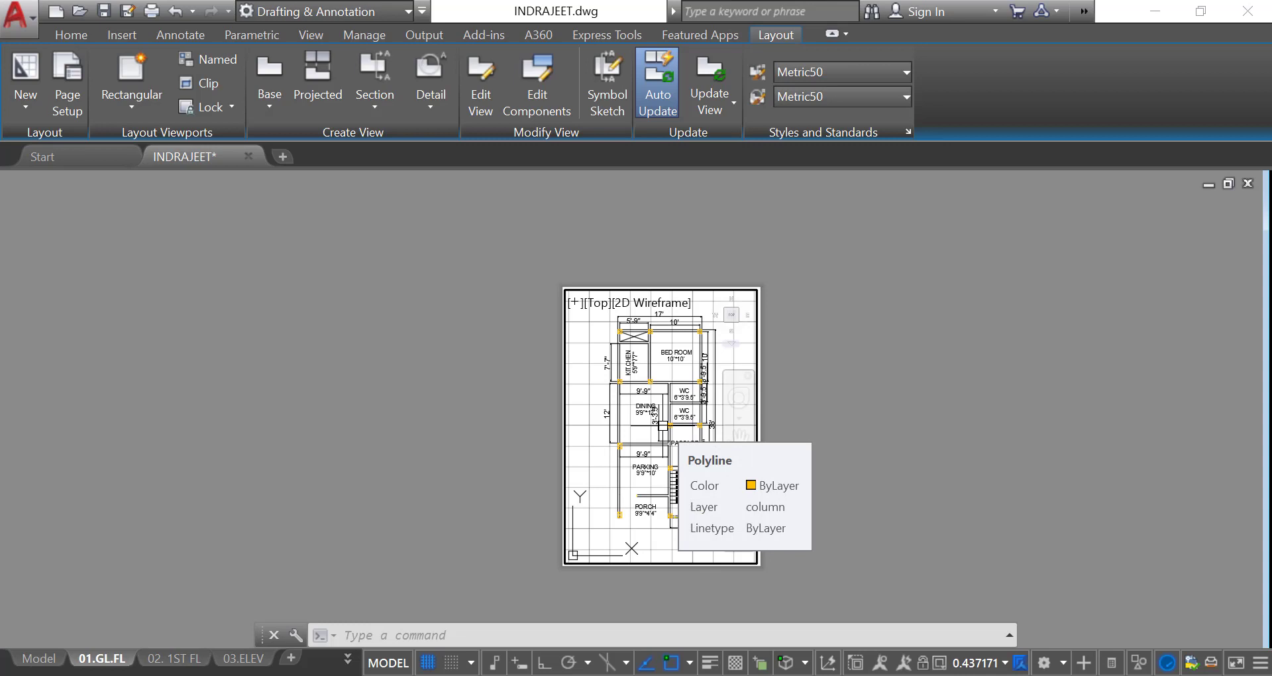
Set the 01.GL.FL viewport scale to 1:2 after trying 1:4, centre the plan and return to paper space
{"action": "left_click", "coordinate": [993, 665]}
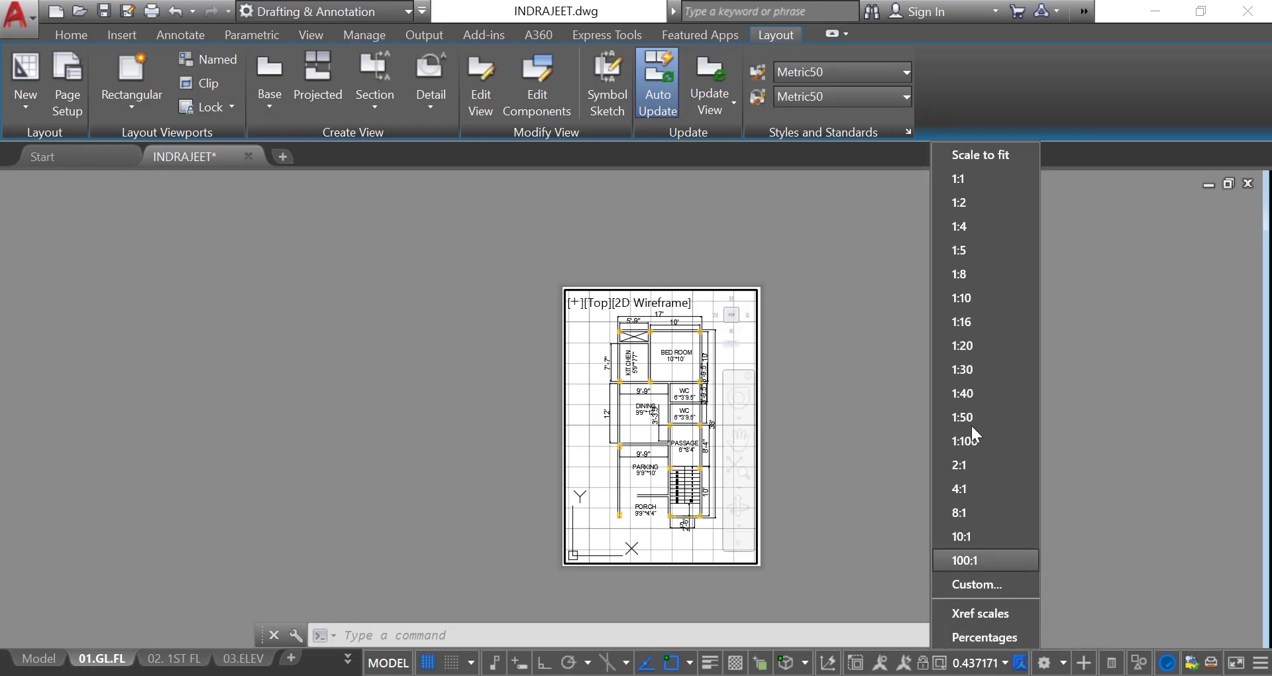
{"action": "left_click", "coordinate": [977, 228]}
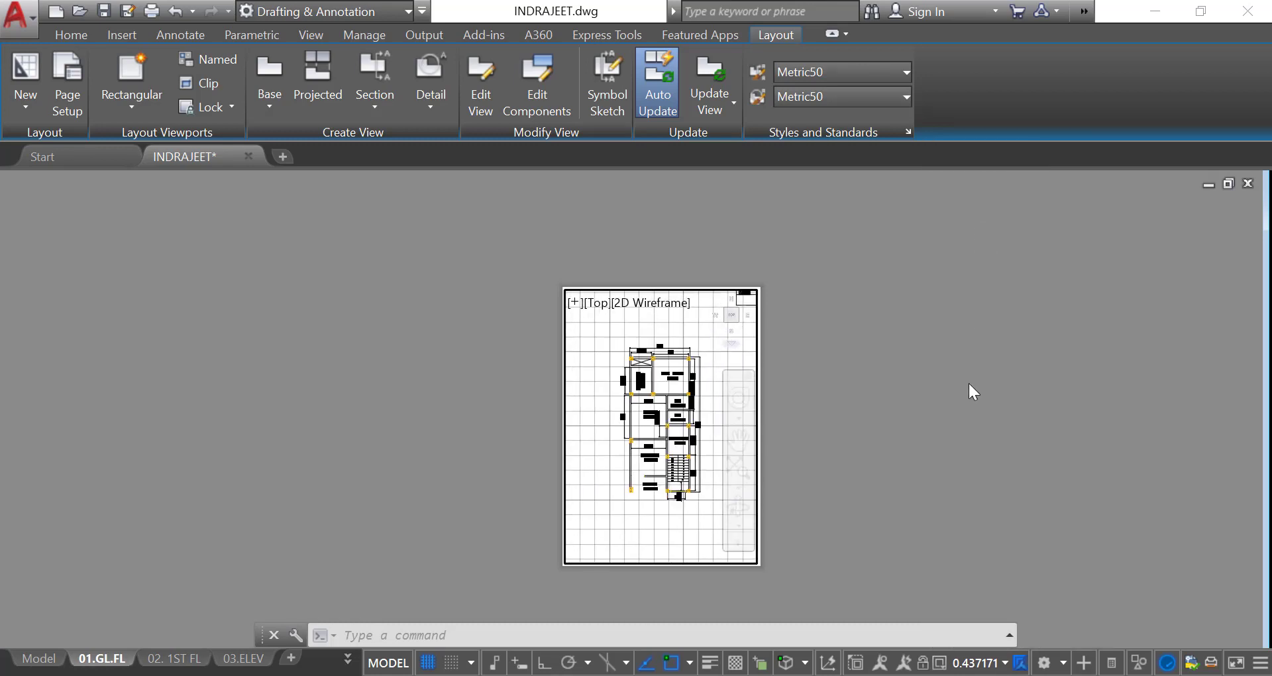
{"action": "left_click", "coordinate": [996, 662]}
{"action": "left_click", "coordinate": [990, 203]}
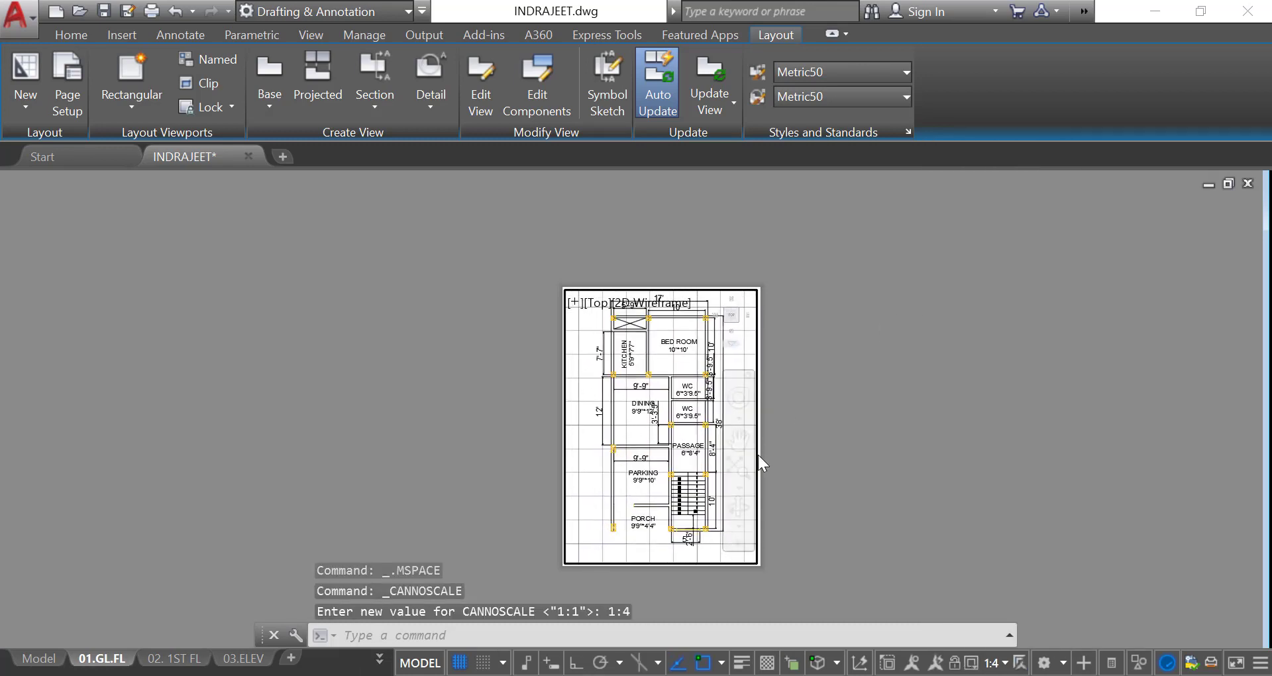
{"action": "middle_click_drag", "start_coordinate": [668, 460], "coordinate": [665, 460]}
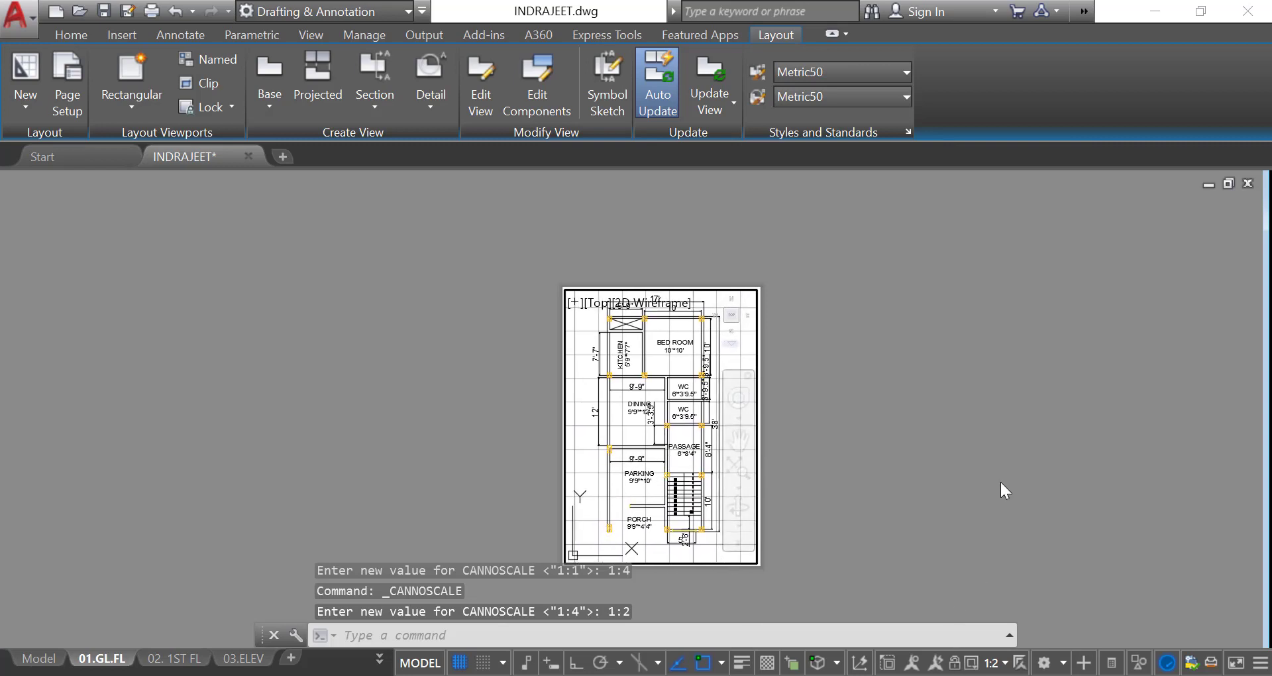
{"action": "double_click", "coordinate": [955, 410]}
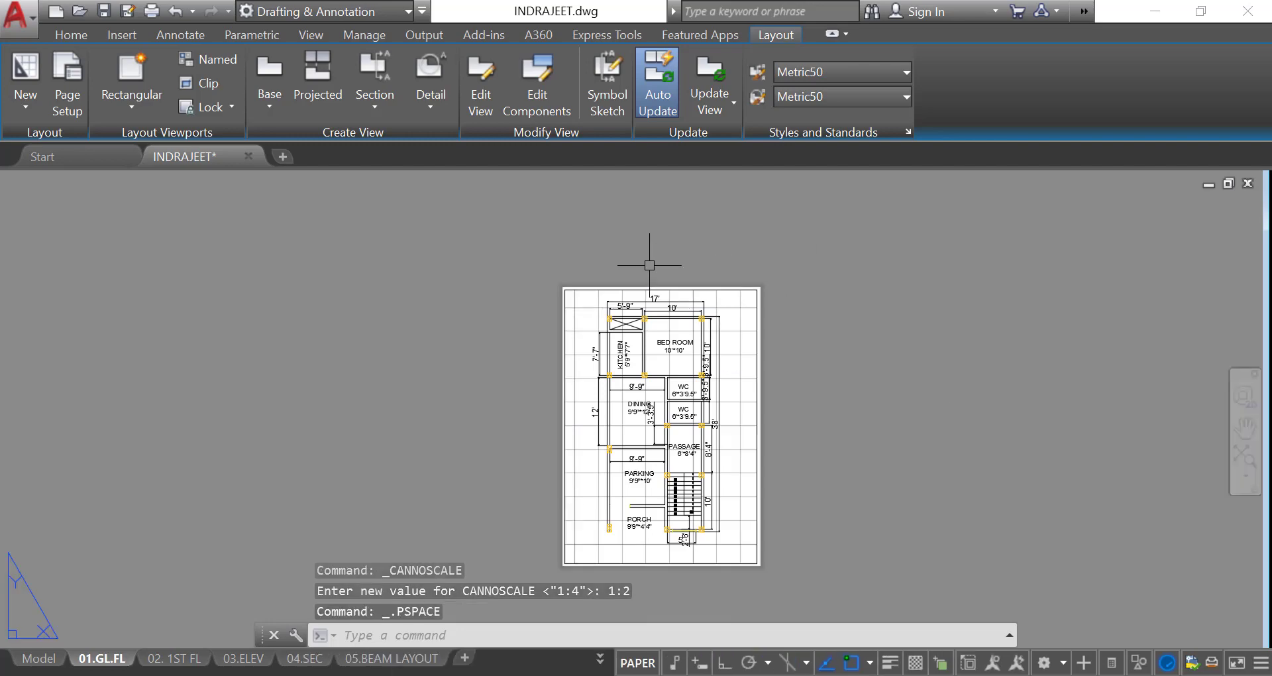
{"action": "scroll", "coordinate": [715, 403], "scroll_direction": "down", "scroll_amount": 3}
{"action": "scroll", "coordinate": [682, 498], "scroll_direction": "up", "scroll_amount": 3}
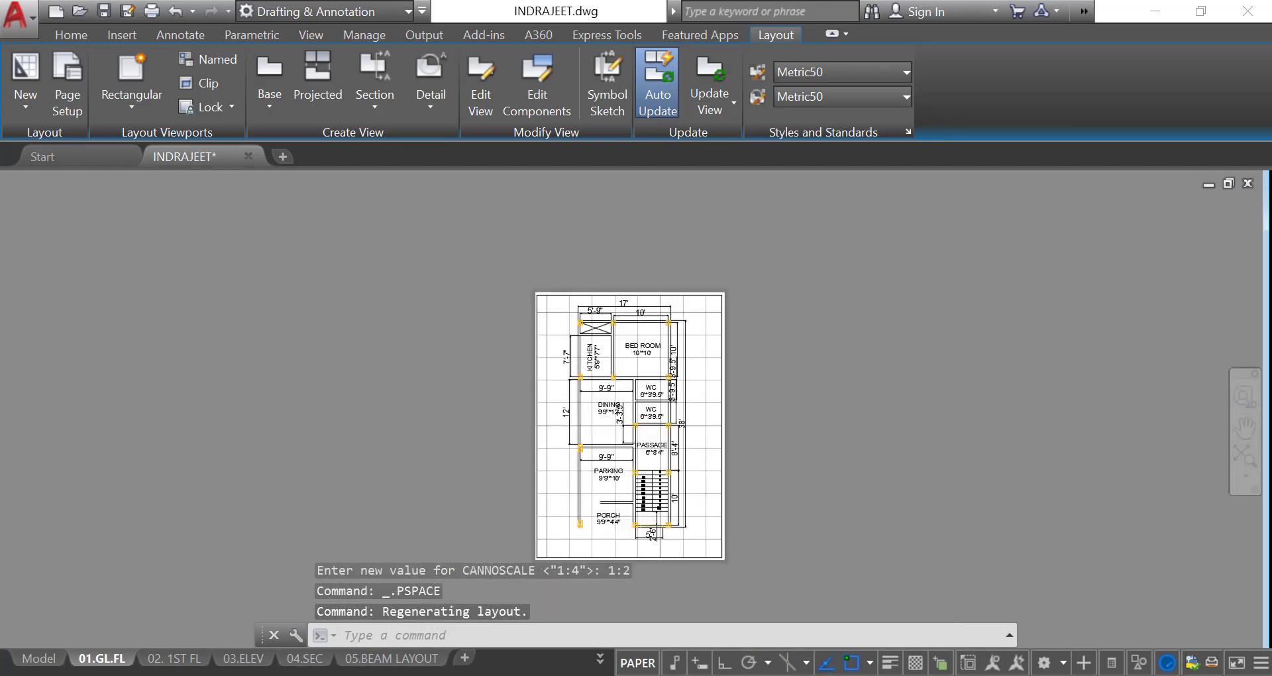
{"action": "scroll", "coordinate": [682, 498], "scroll_direction": "up", "scroll_amount": 2}
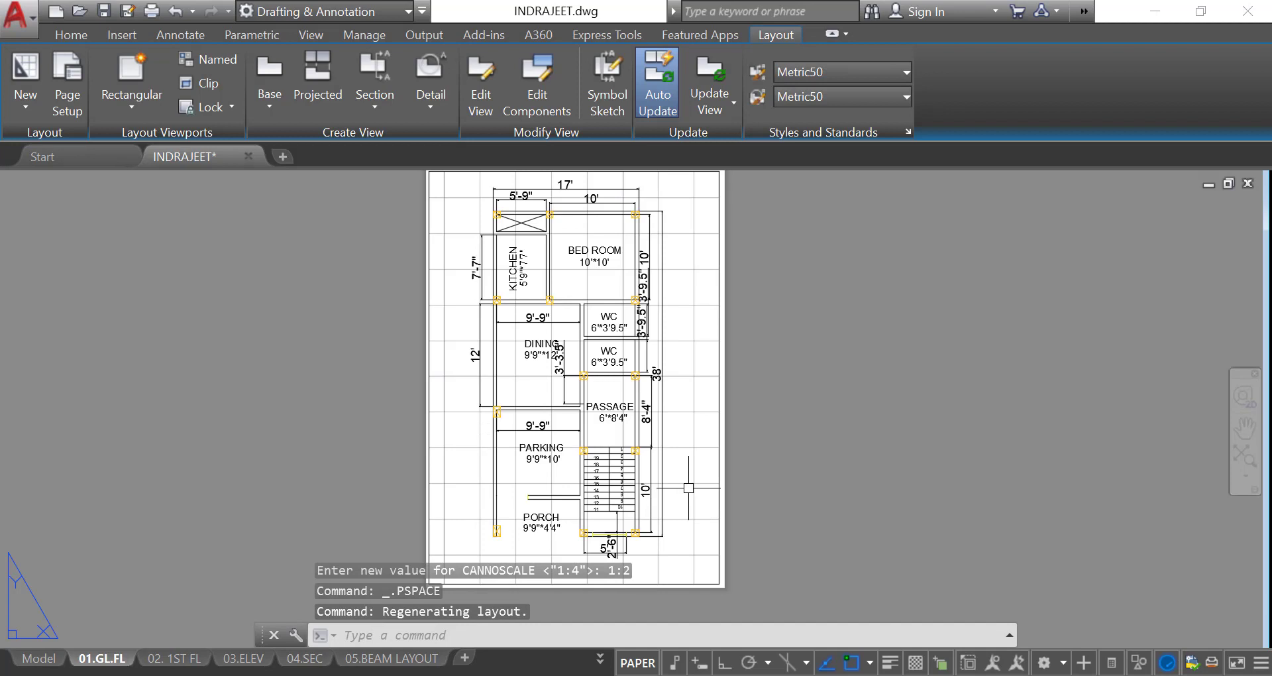
Create a rectangular viewport spanning nearly the whole page on the 02. 1ST FL layout
{"action": "left_click", "coordinate": [174, 658]}
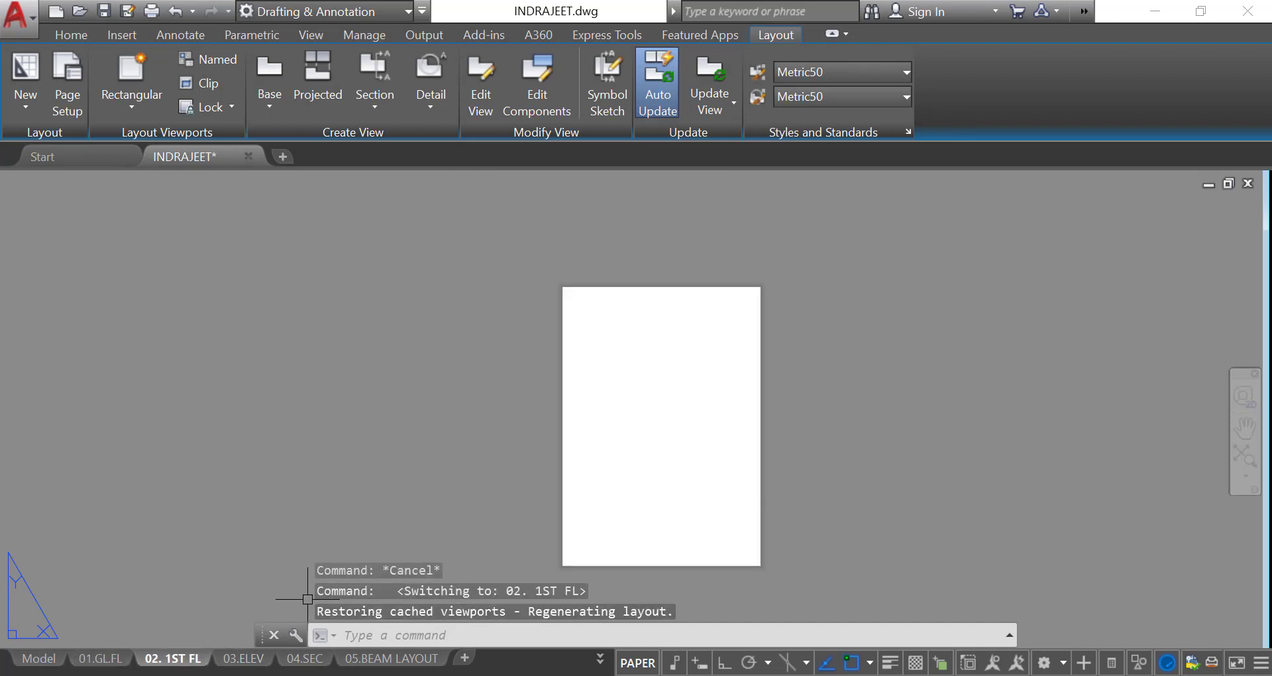
{"action": "left_click", "coordinate": [131, 73]}
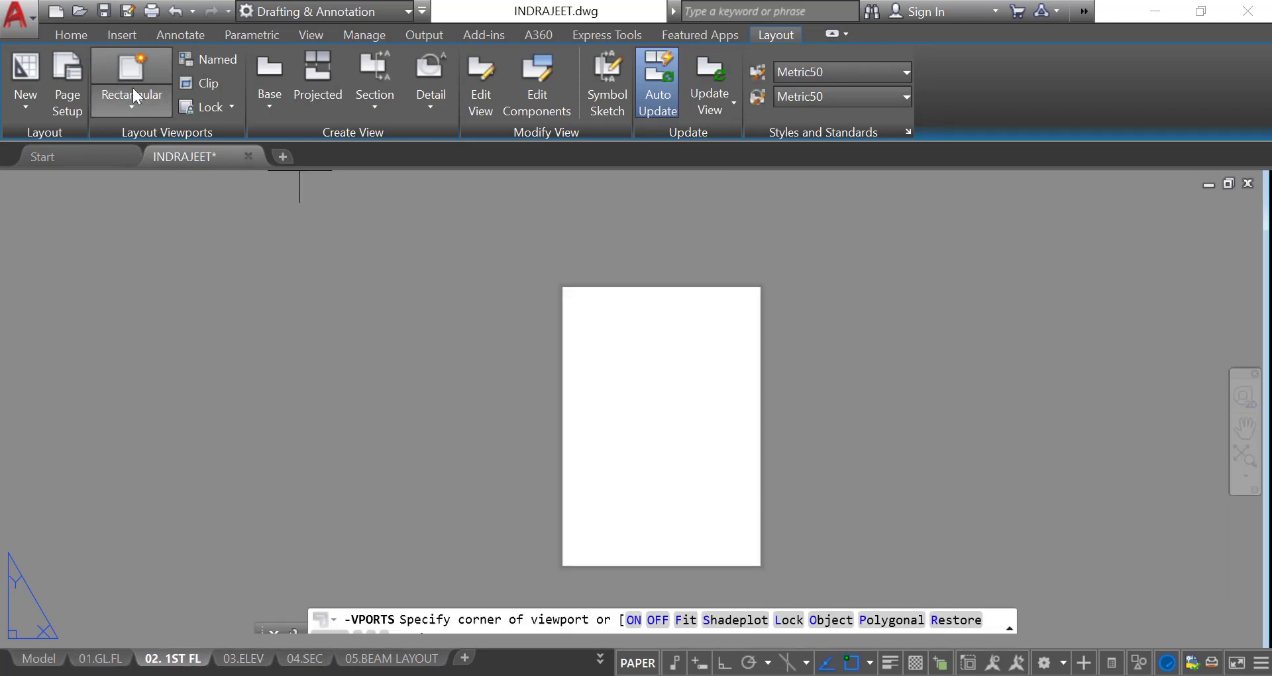
{"action": "left_click", "coordinate": [567, 292]}
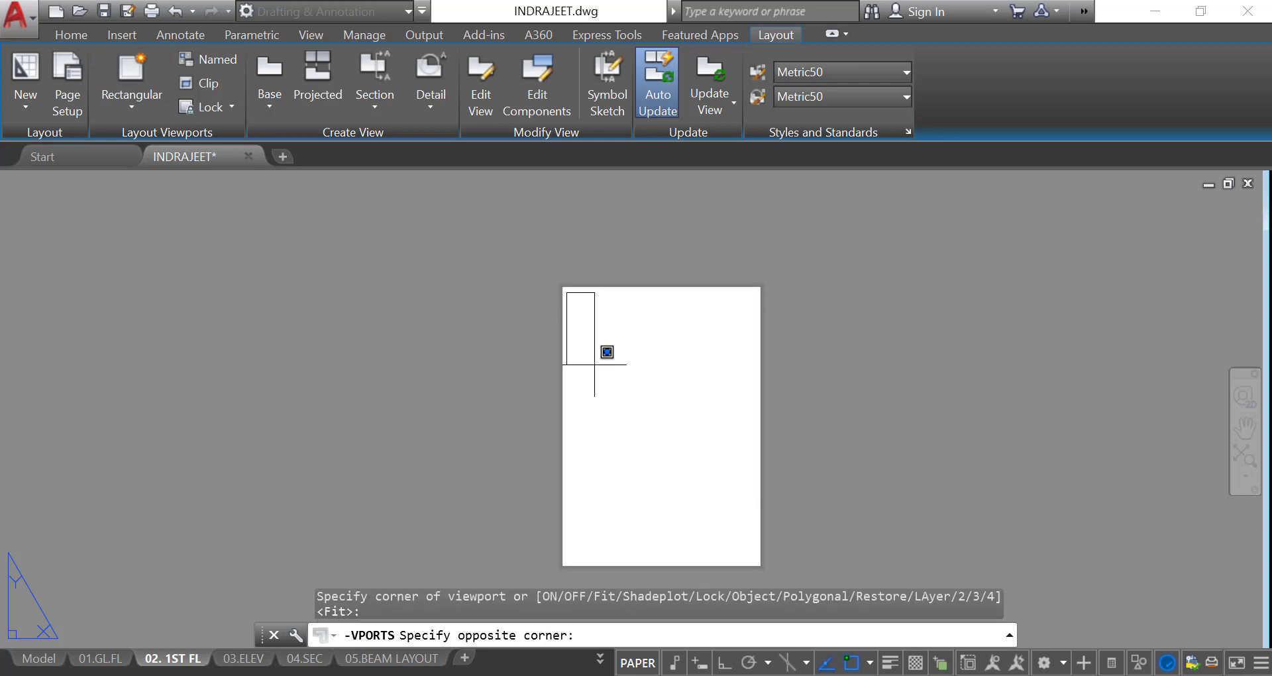
{"action": "left_click", "coordinate": [758, 560]}
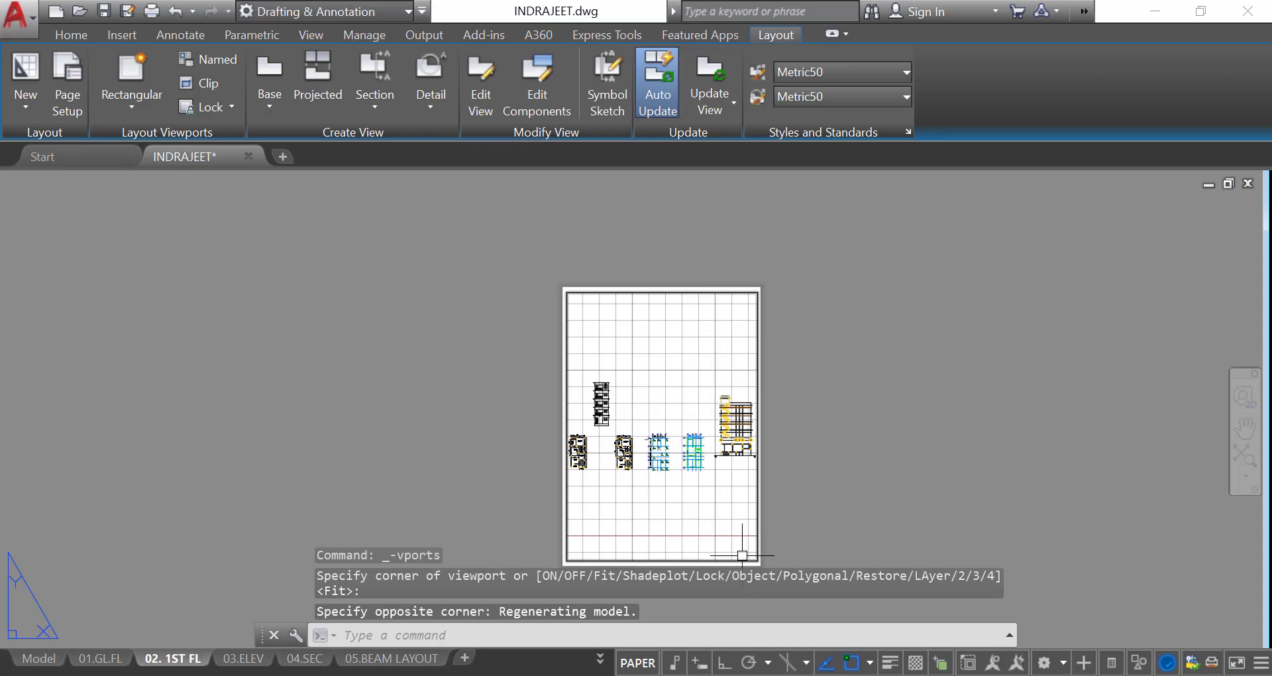
Frame the floor plan in the 02. 1ST FL viewport, set its scale to 1:2 and return to paper space
{"action": "double_click", "coordinate": [617, 491]}
{"action": "scroll", "coordinate": [619, 445], "scroll_direction": "up", "scroll_amount": 8}
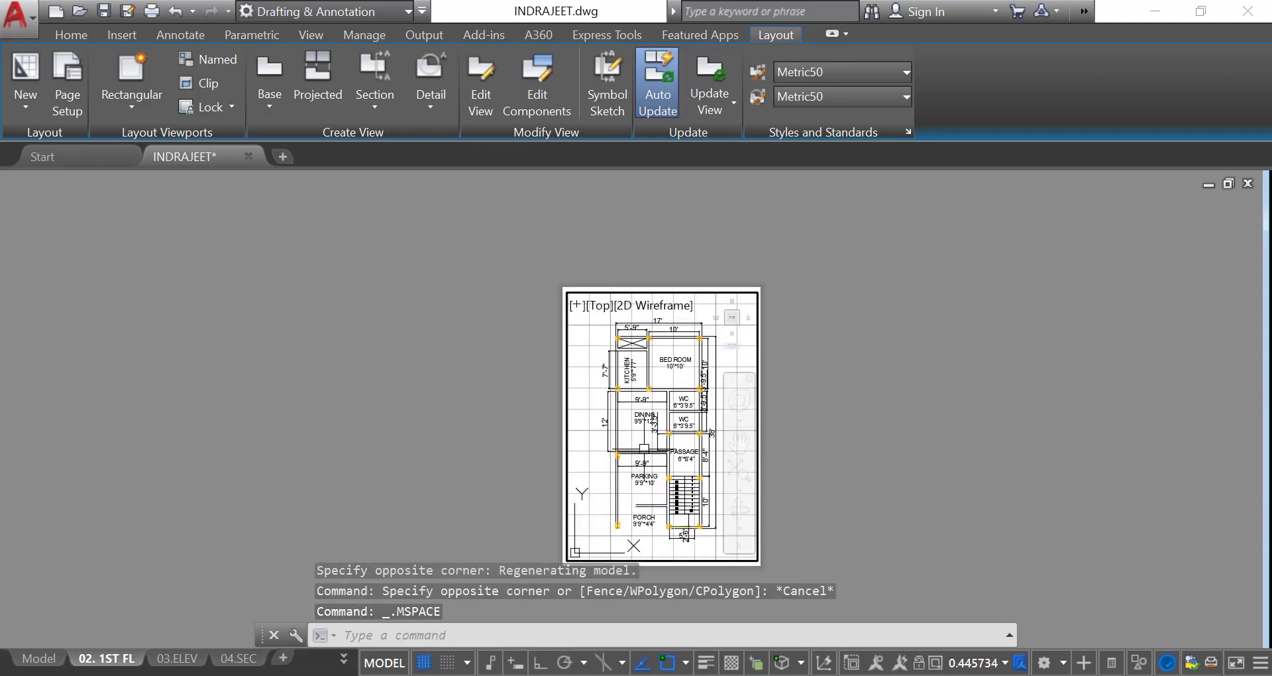
{"action": "left_click", "coordinate": [978, 668]}
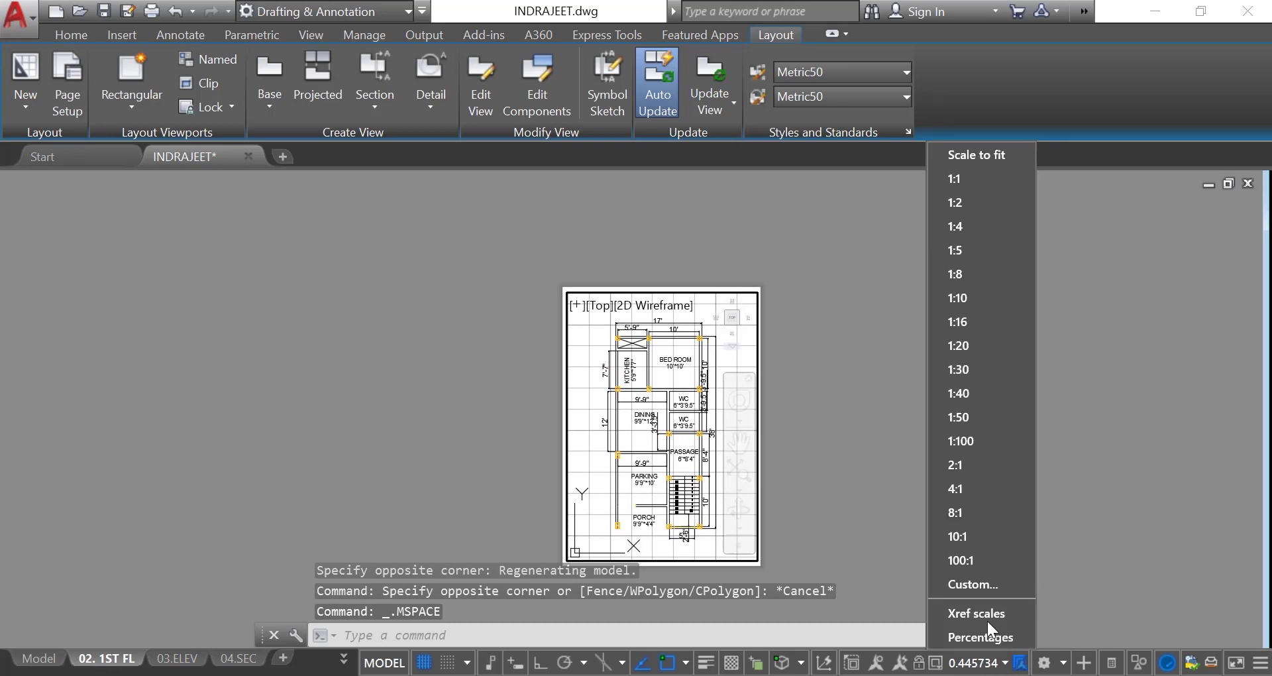
{"action": "left_click", "coordinate": [965, 209]}
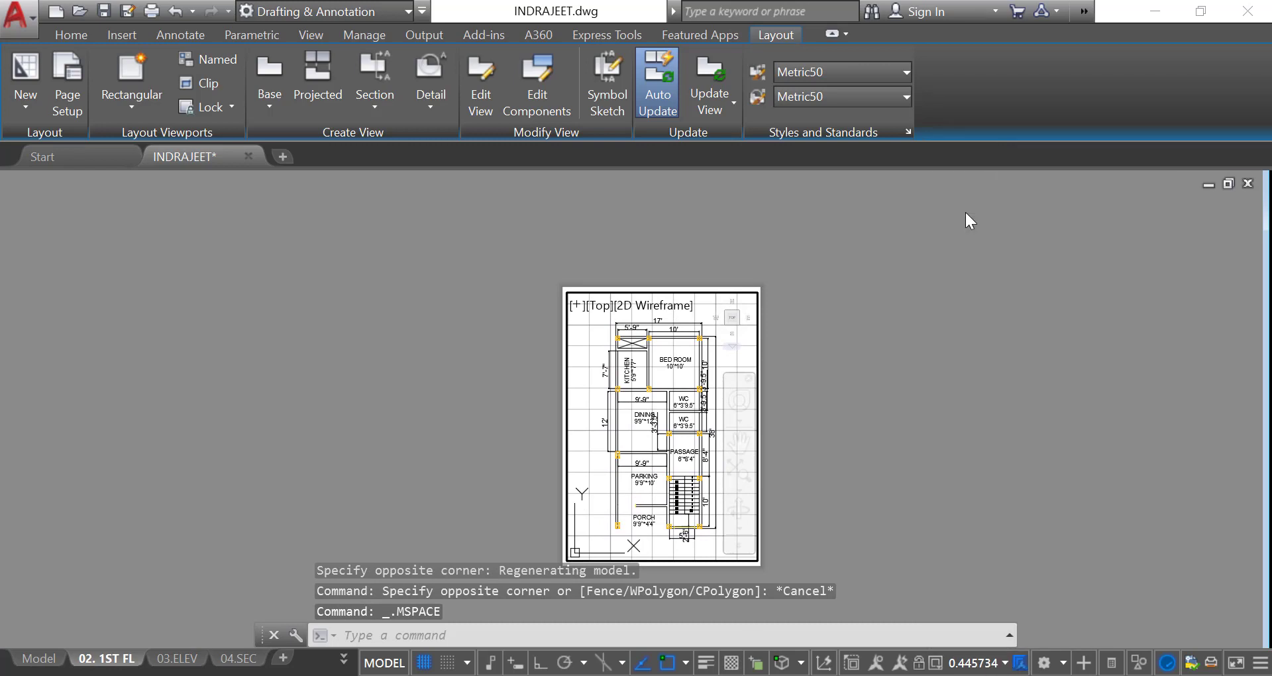
{"action": "double_click", "coordinate": [851, 504]}
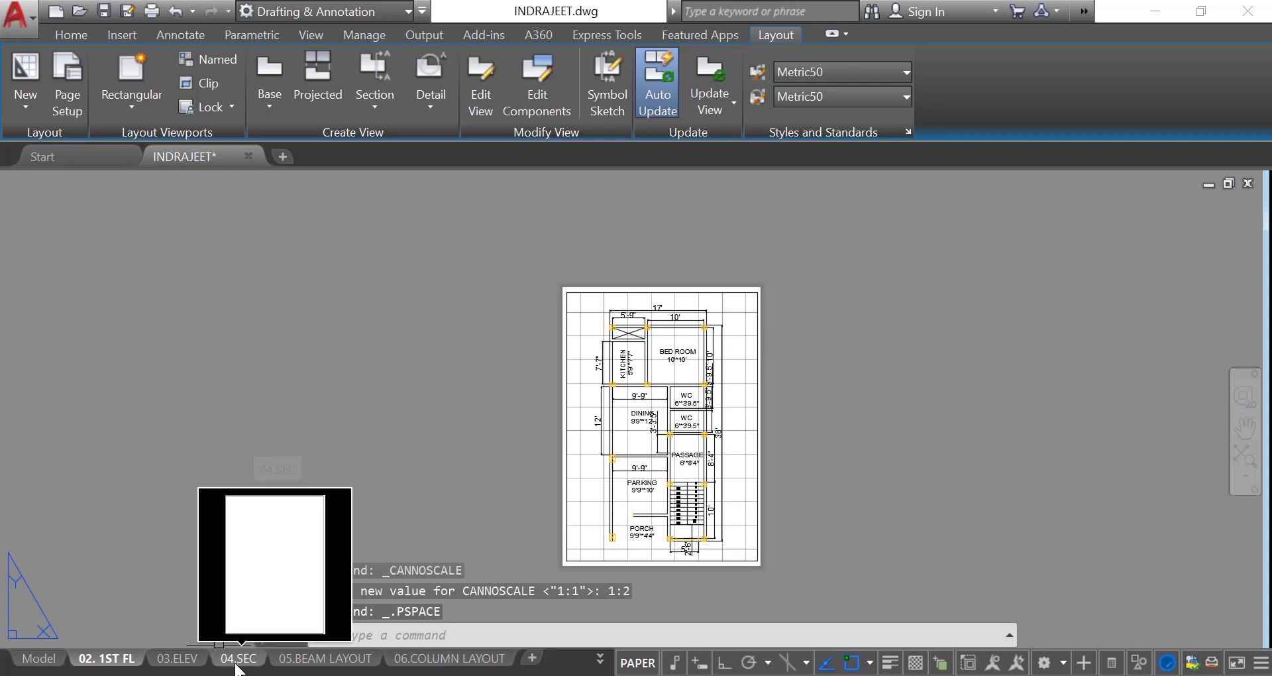
Create a rectangular viewport spanning nearly the whole page on the 03.ELEV layout
{"action": "left_click", "coordinate": [177, 659]}
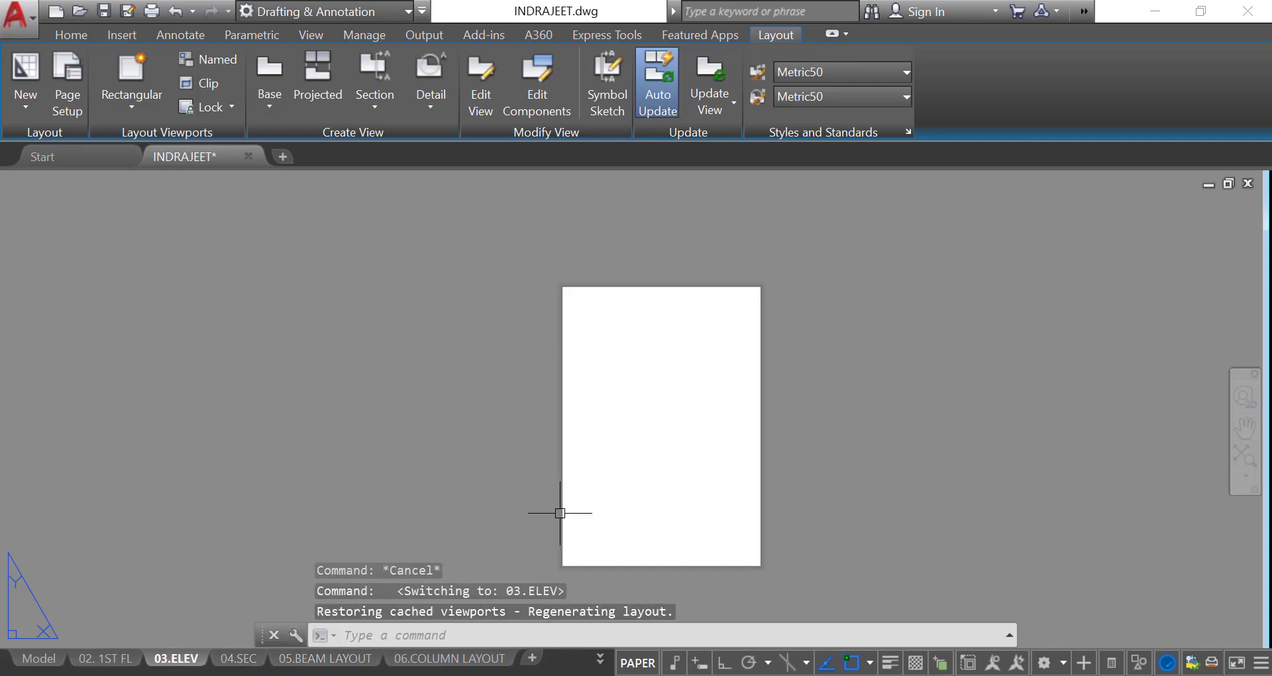
{"action": "left_click", "coordinate": [132, 73]}
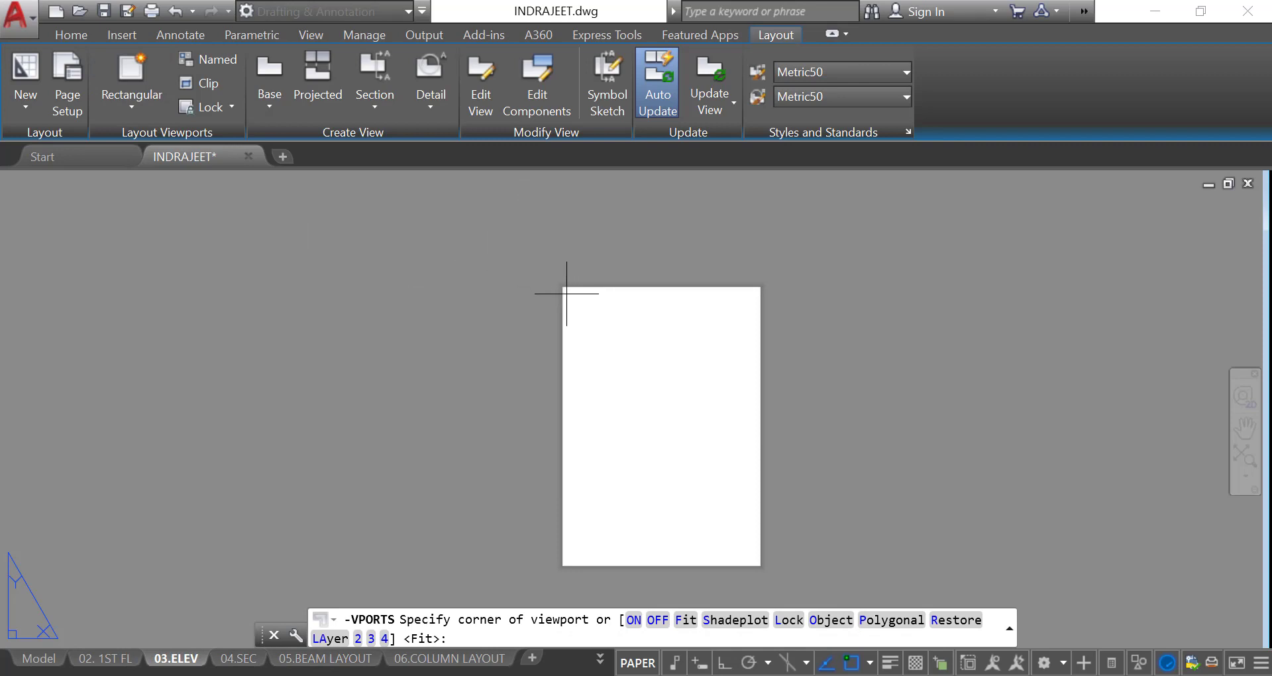
{"action": "left_click", "coordinate": [567, 294]}
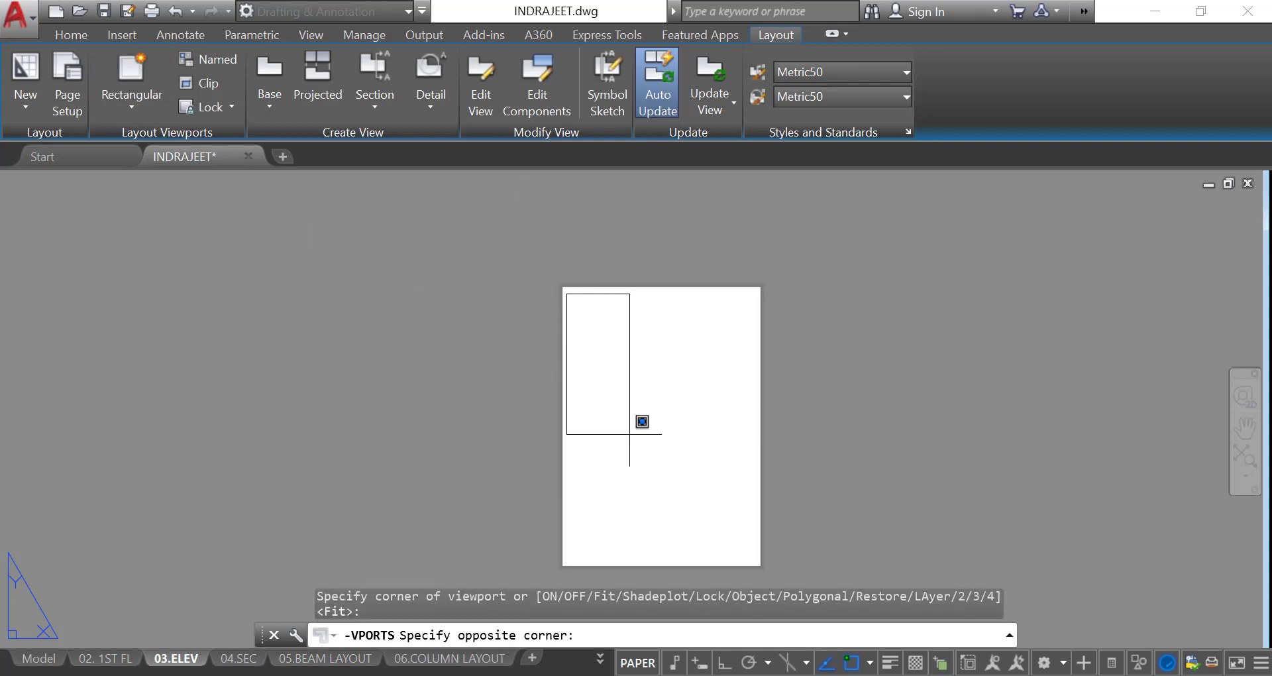
{"action": "left_click", "coordinate": [756, 564]}
Activate the 03.ELEV viewport, frame the building elevation inside it and set the viewport scale to 1:4
{"action": "left_click", "coordinate": [647, 499]}
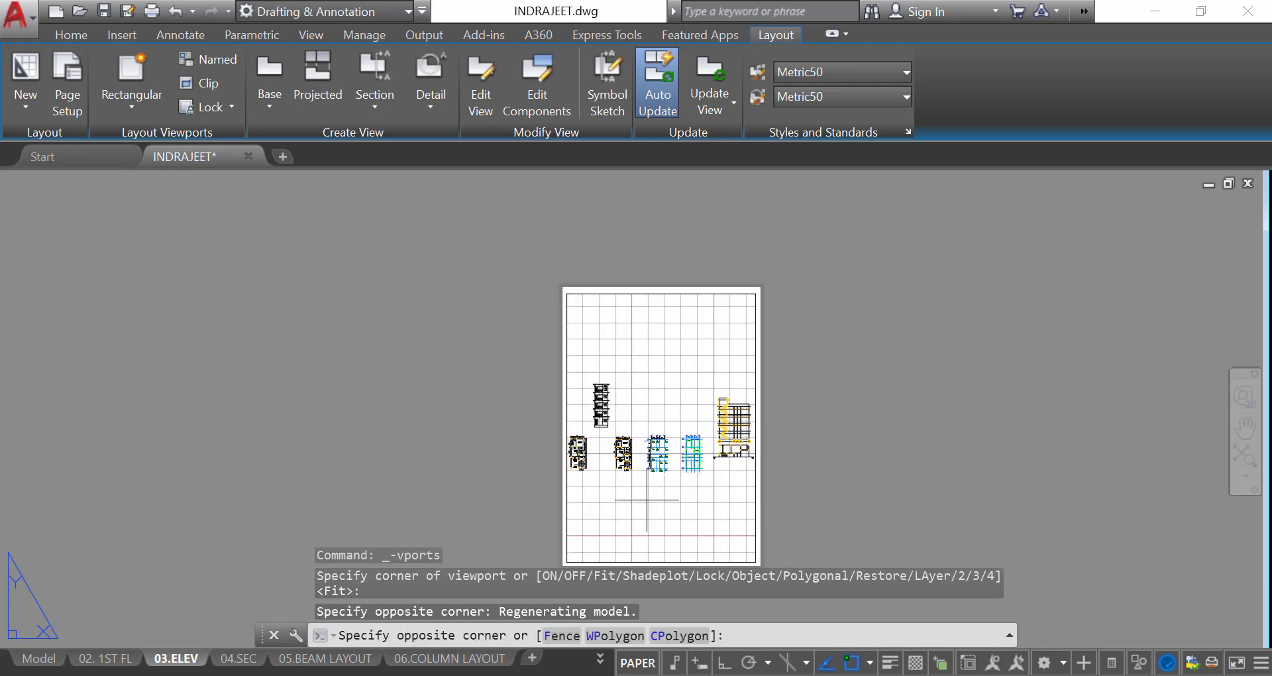
{"action": "left_click", "coordinate": [647, 499]}
{"action": "scroll", "coordinate": [670, 471], "scroll_direction": "up", "scroll_amount": 6}
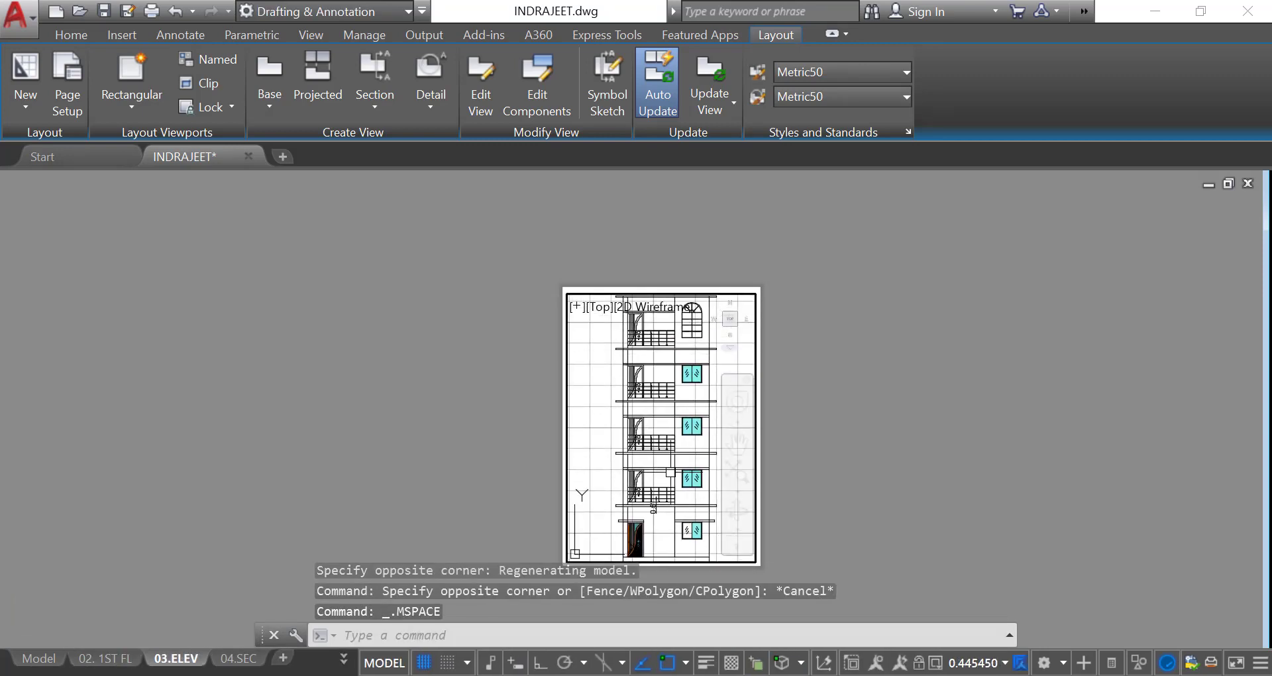
{"action": "left_click", "coordinate": [1004, 663]}
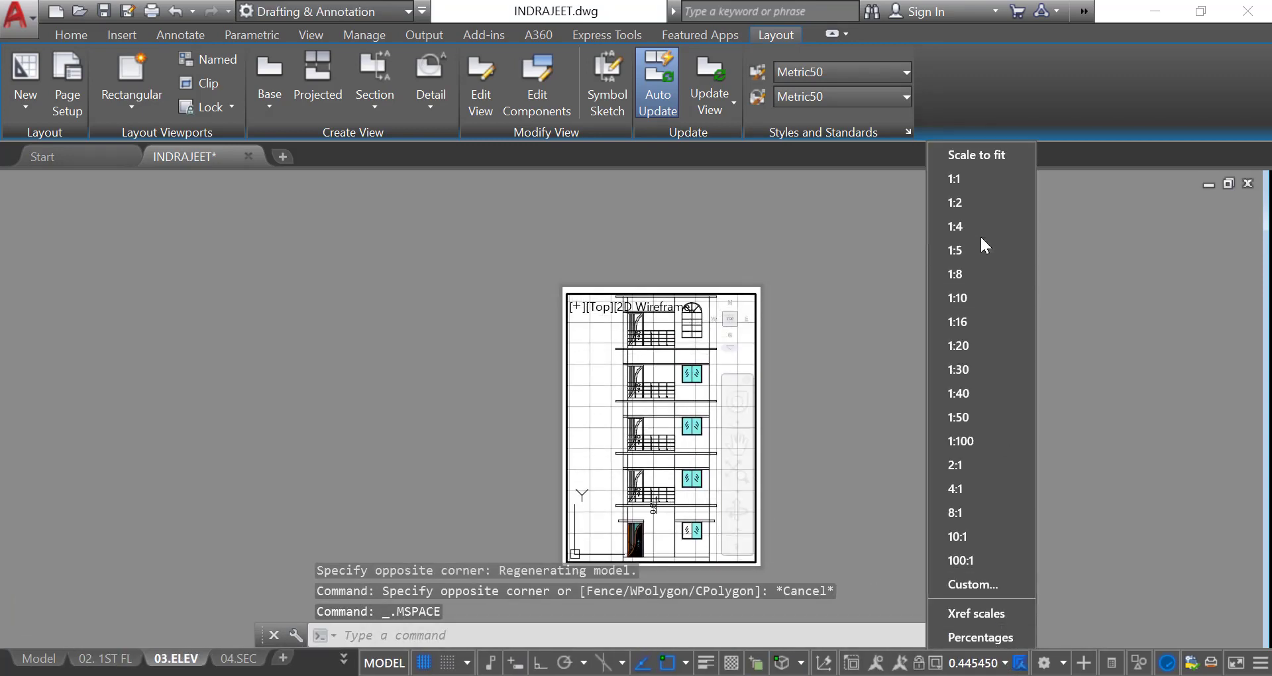
{"action": "left_click", "coordinate": [885, 281]}
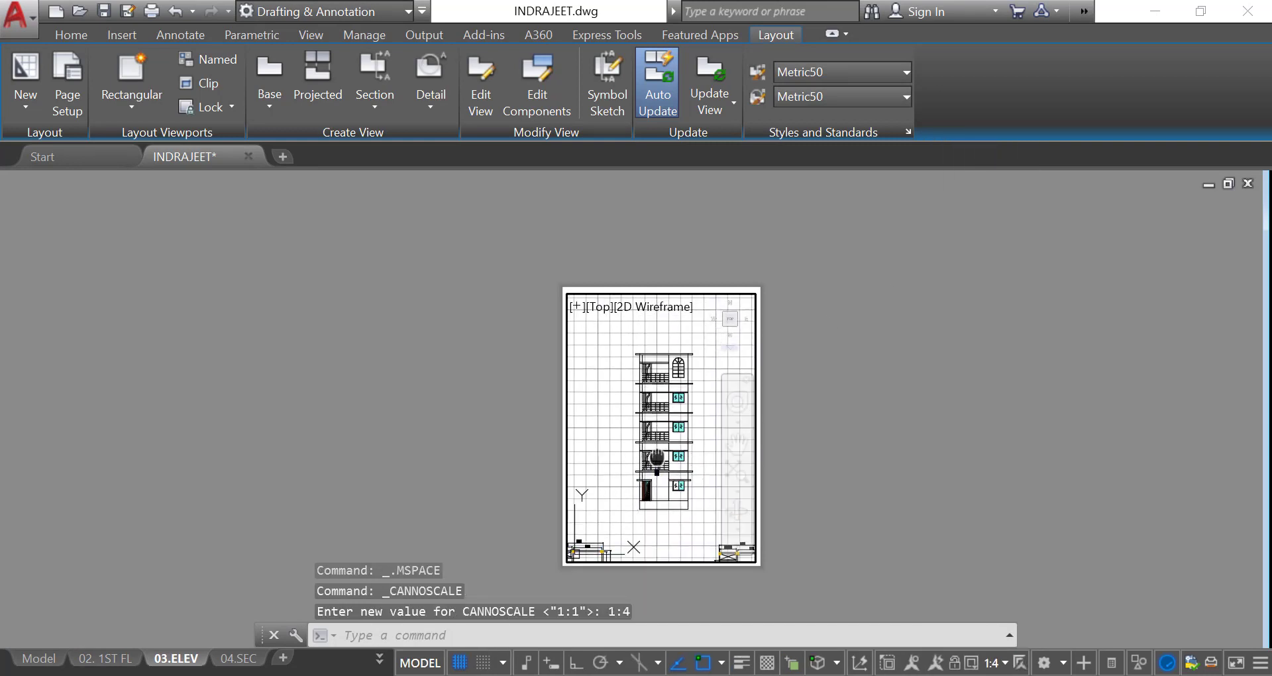
Enlarge and centre the elevation so it nearly fills the height of the 03.ELEV viewport, and return to paper space
{"action": "scroll", "coordinate": [657, 458], "scroll_direction": "up", "scroll_amount": 3}
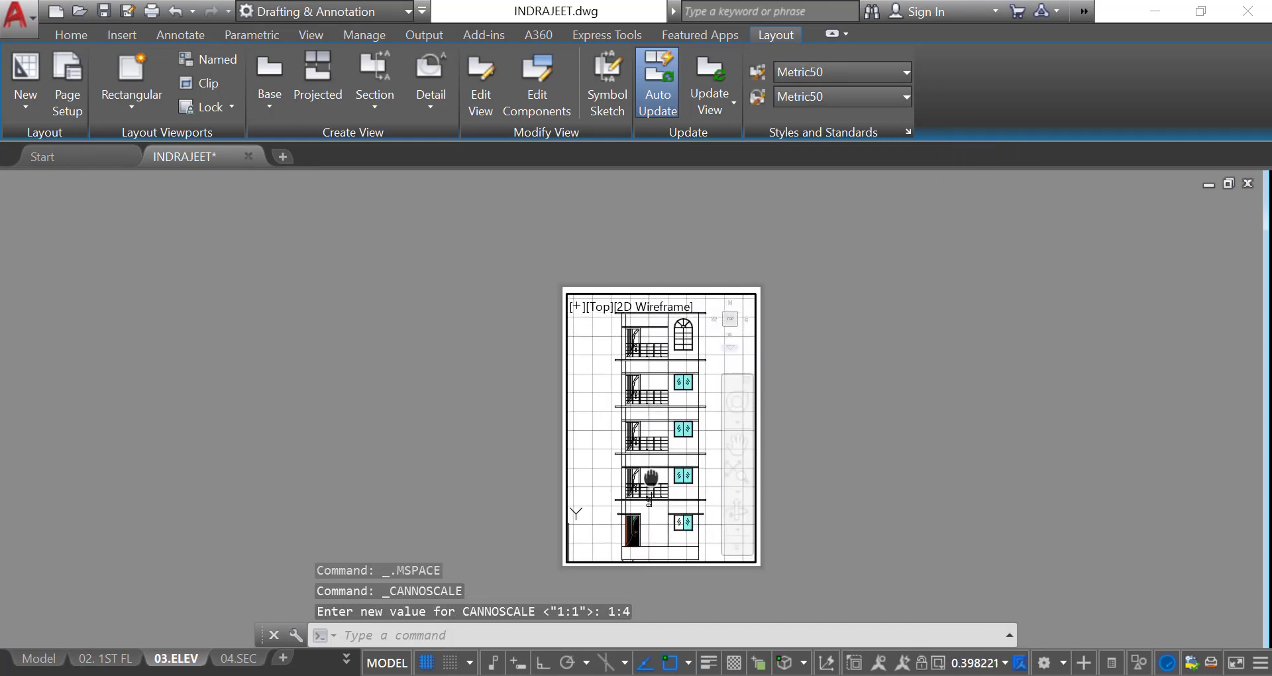
{"action": "middle_click_drag", "start_coordinate": [651, 478], "coordinate": [651, 470]}
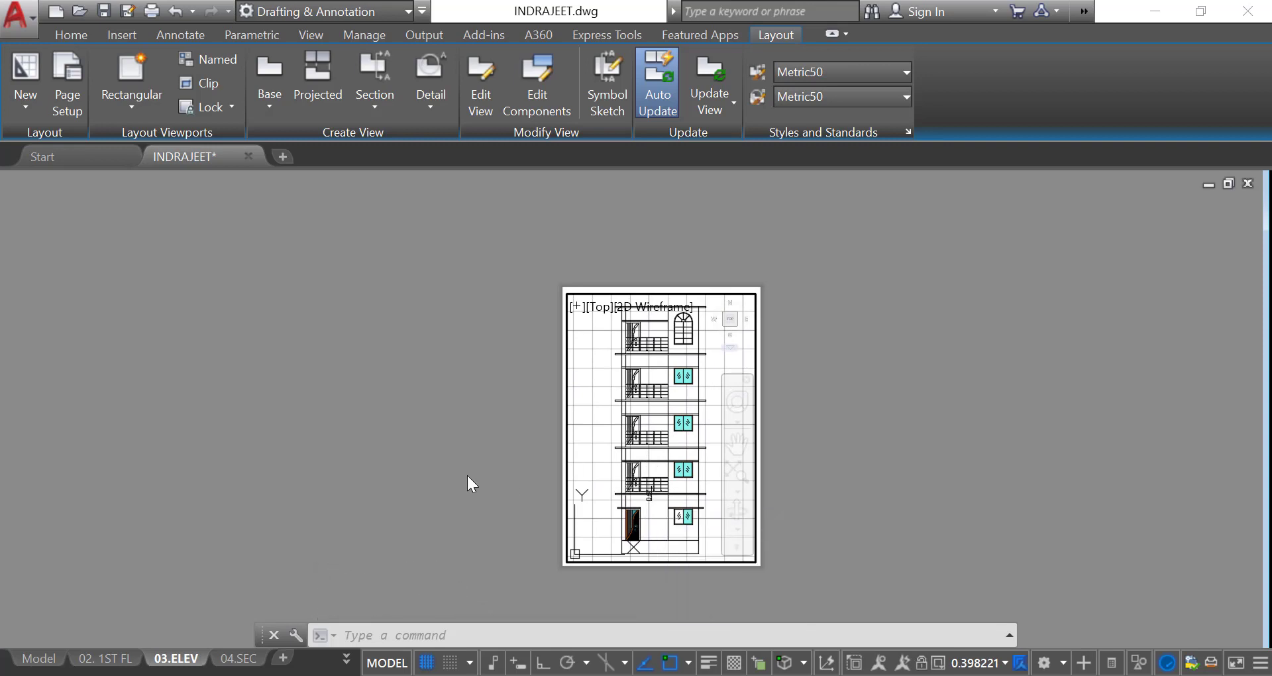
{"action": "double_click", "coordinate": [420, 476]}
{"action": "left_click", "coordinate": [424, 478]}
{"action": "left_click", "coordinate": [289, 551]}
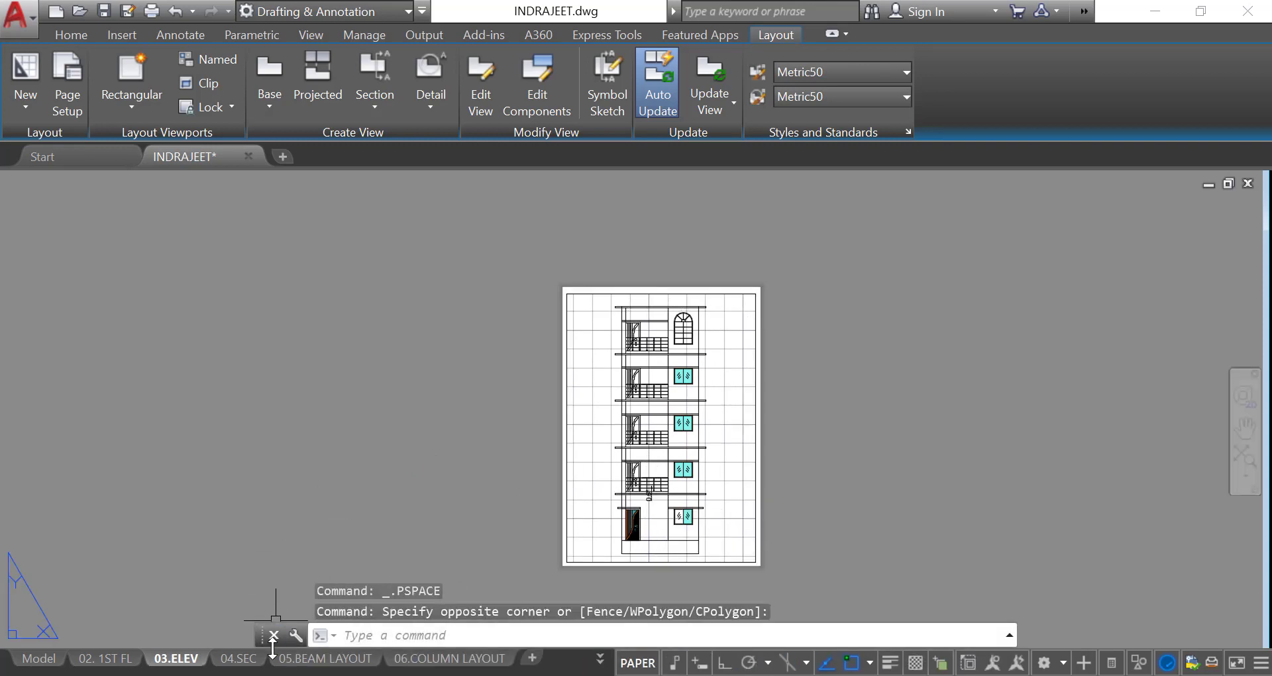
Create a rectangular viewport spanning nearly the whole page on the 05.BEAM LAYOUT sheet
{"action": "left_click", "coordinate": [327, 659]}
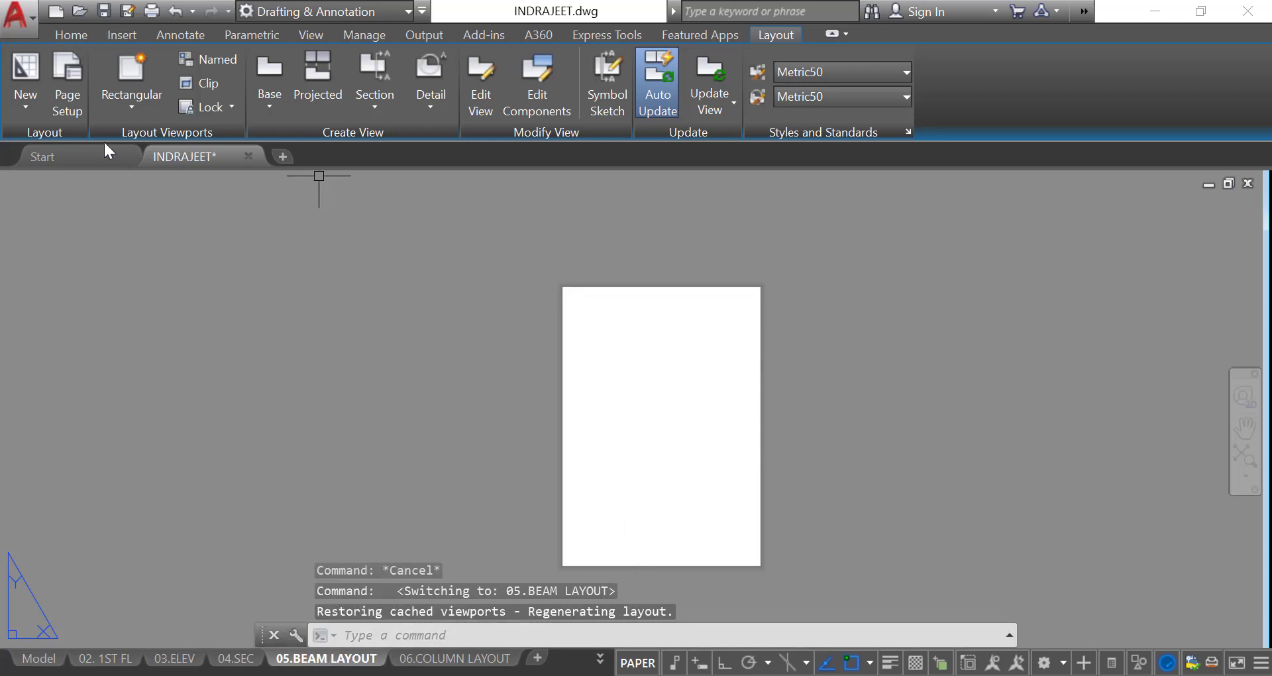
{"action": "left_click", "coordinate": [127, 80]}
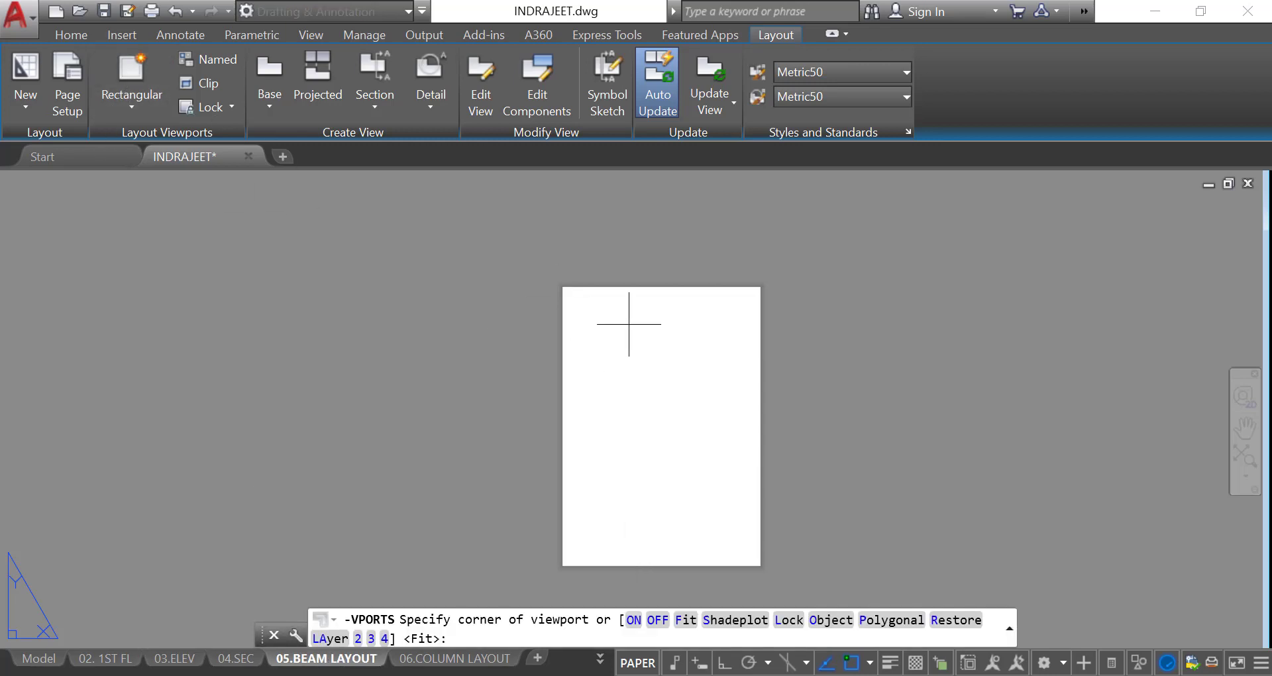
{"action": "left_click", "coordinate": [568, 290]}
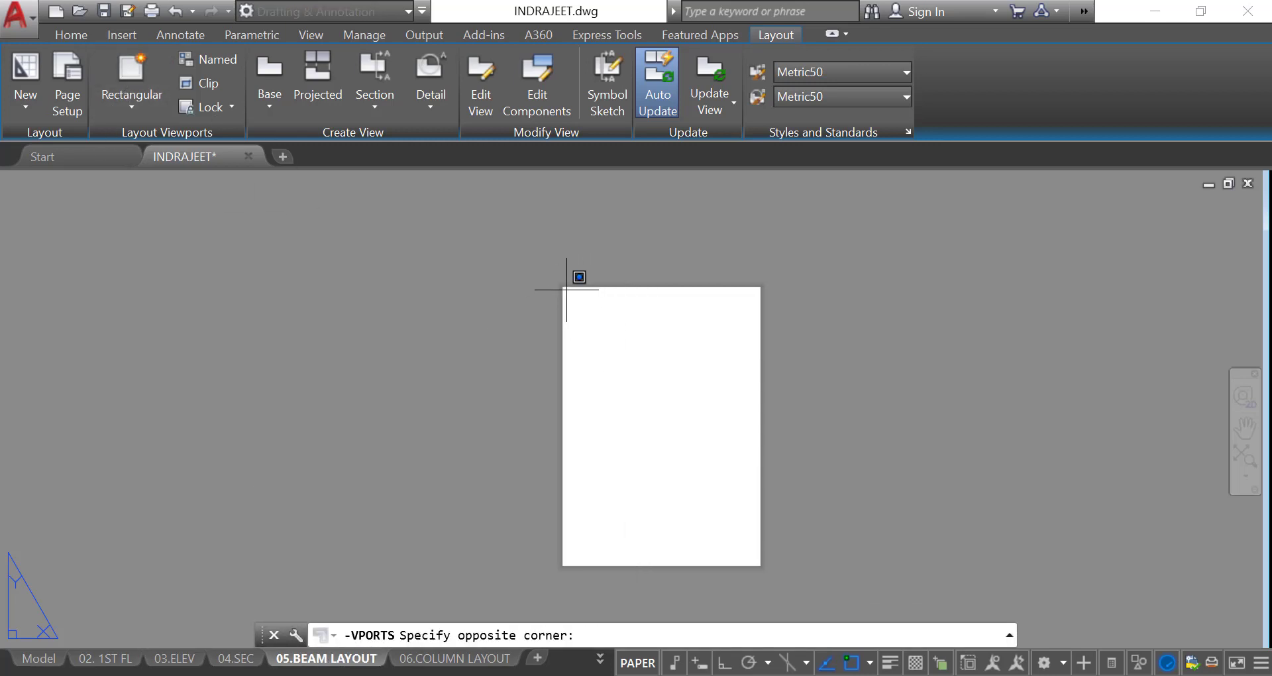
{"action": "left_click", "coordinate": [756, 561]}
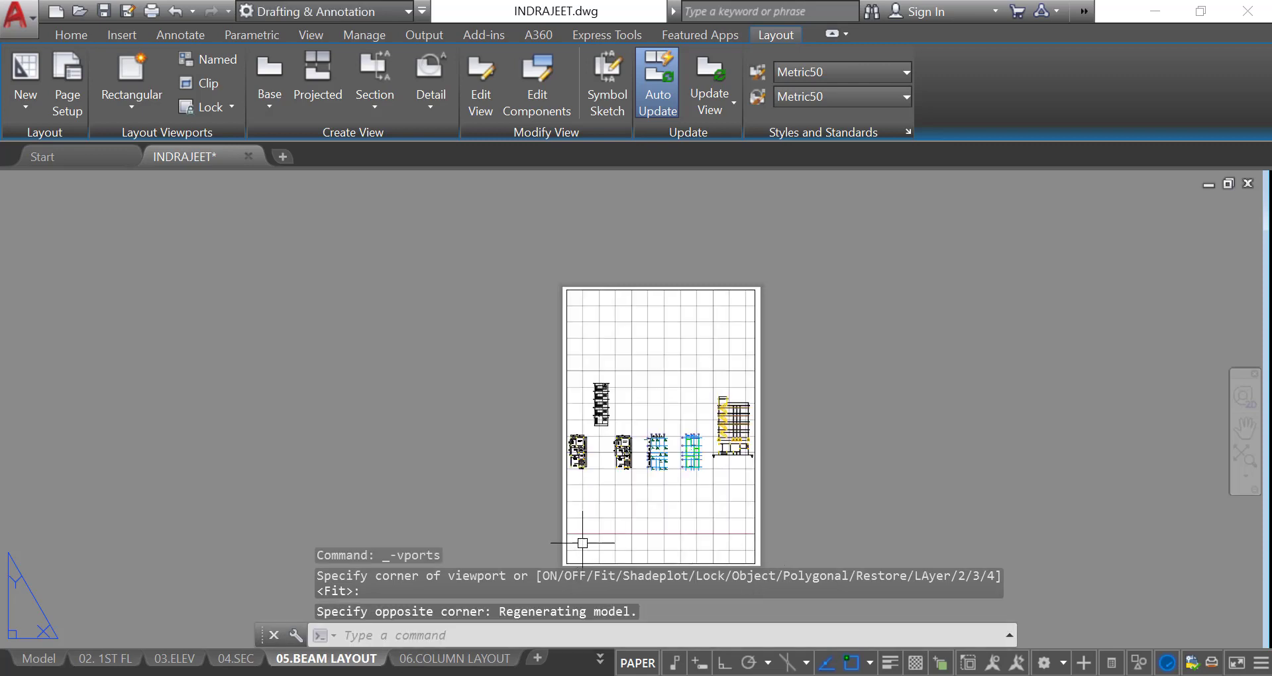
Frame the green beam plan in the 05.BEAM LAYOUT viewport, set its scale to 1:2 and return to paper space
{"action": "double_click", "coordinate": [623, 537]}
{"action": "scroll", "coordinate": [645, 484], "scroll_direction": "up", "scroll_amount": 5}
{"action": "mouse_move", "coordinate": [664, 472]}
{"action": "middle_mouse_down"}
{"action": "mouse_move", "coordinate": [633, 460]}
{"action": "mouse_move", "coordinate": [566, 480]}
{"action": "mouse_move", "coordinate": [695, 431]}
{"action": "middle_mouse_up"}
{"action": "scroll", "coordinate": [677, 434], "scroll_direction": "up", "scroll_amount": 2}
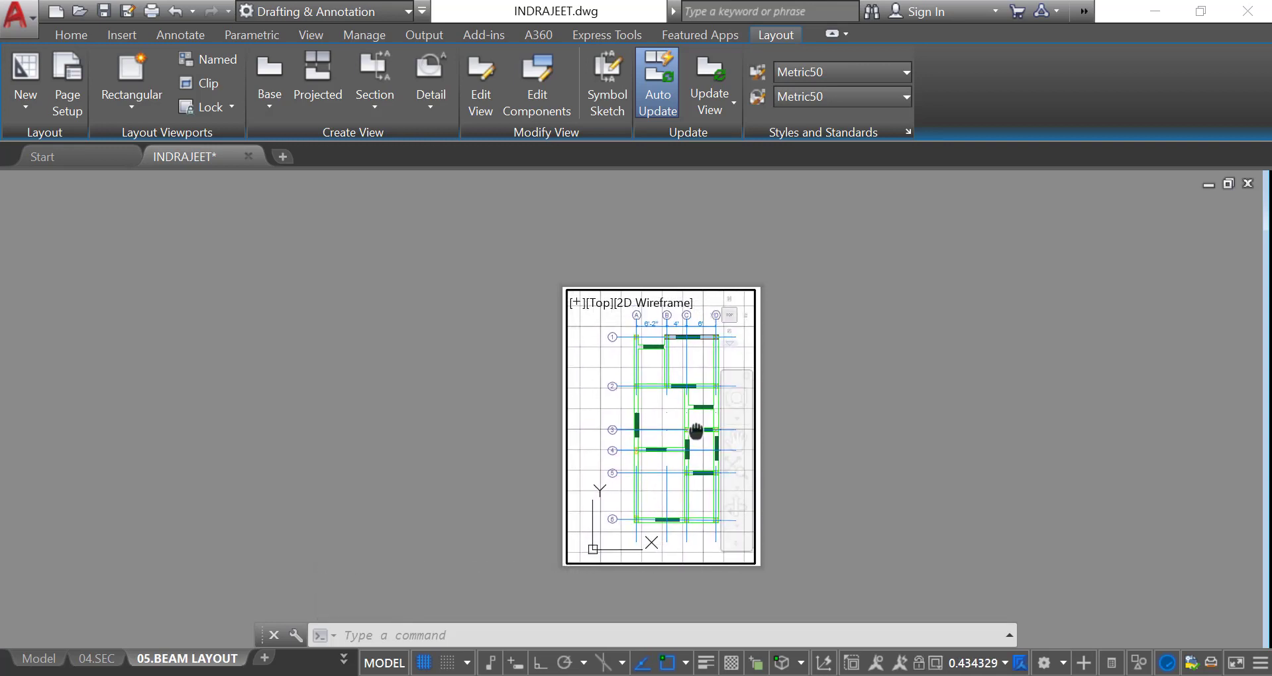
{"action": "left_click", "coordinate": [979, 664]}
{"action": "left_click", "coordinate": [960, 212]}
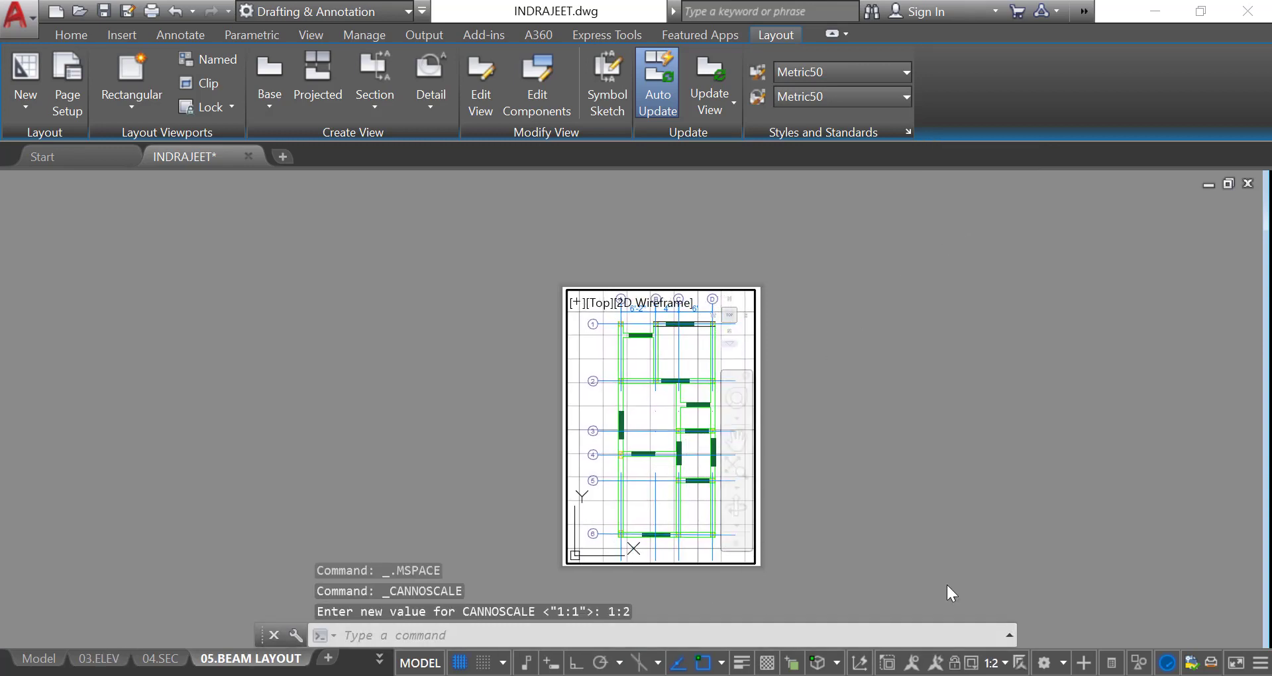
{"action": "double_click", "coordinate": [937, 540]}
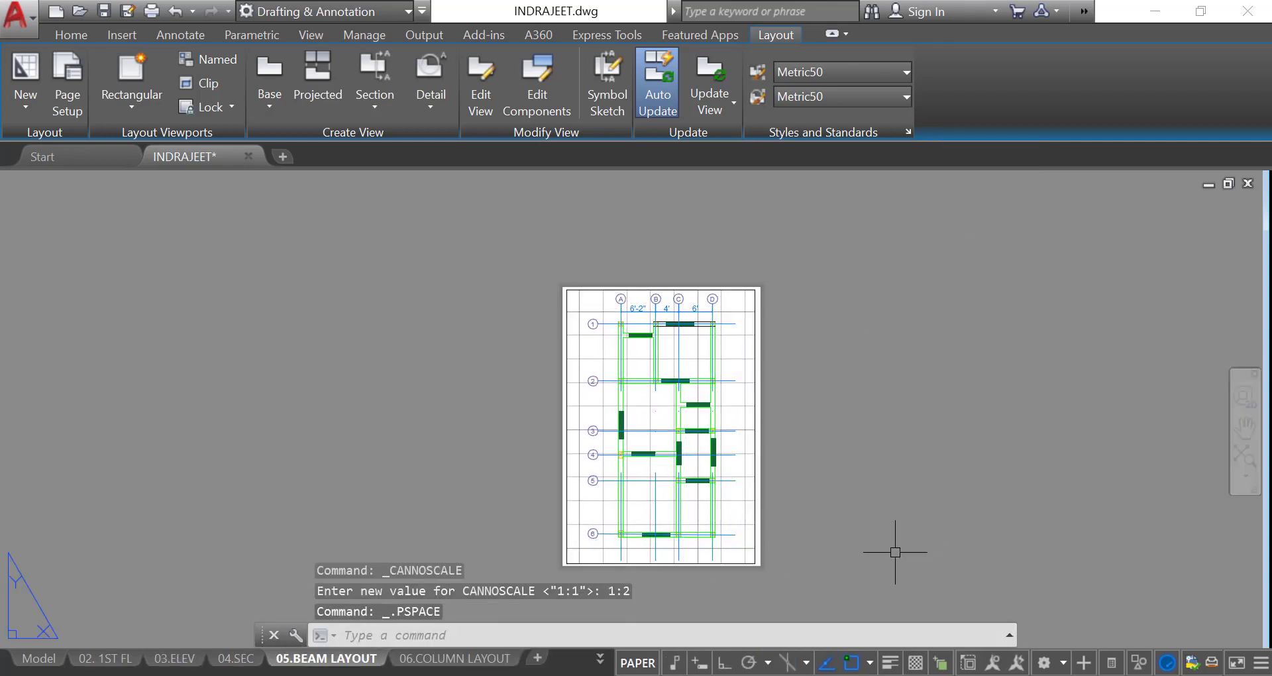
Create a rectangular viewport spanning nearly the whole page on the 06.COLUMN LAYOUT sheet
{"action": "left_click", "coordinate": [472, 659]}
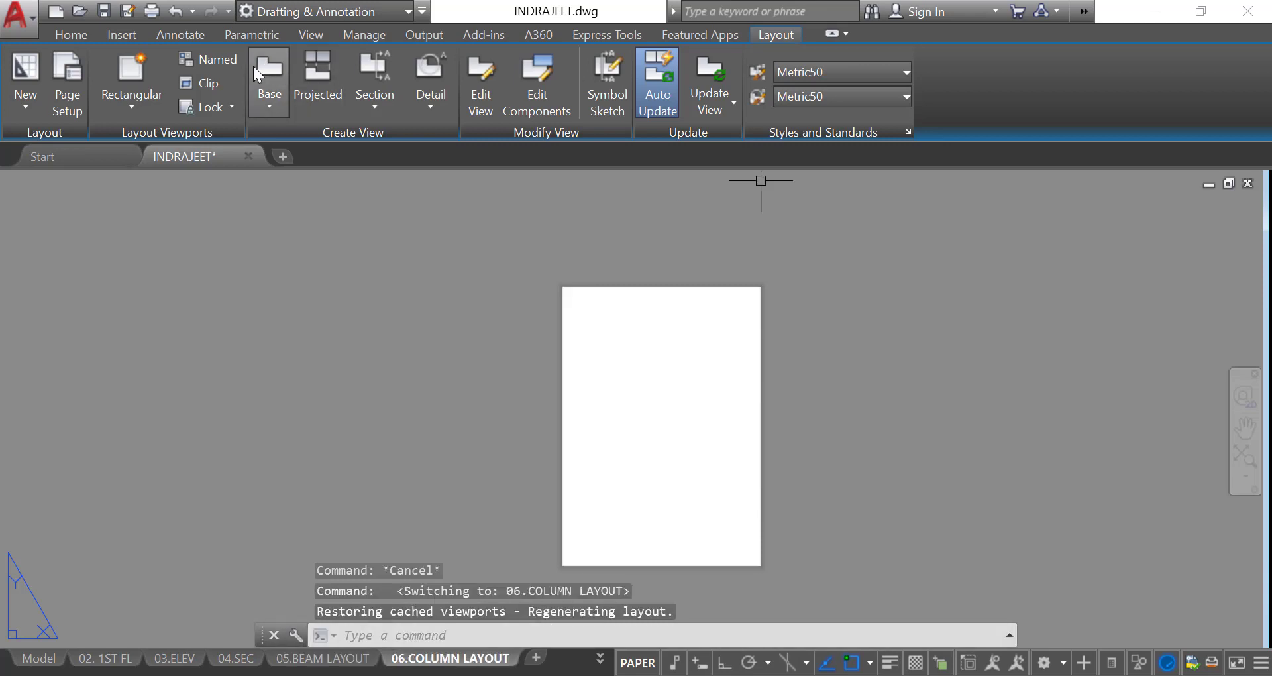
{"action": "left_click", "coordinate": [131, 79]}
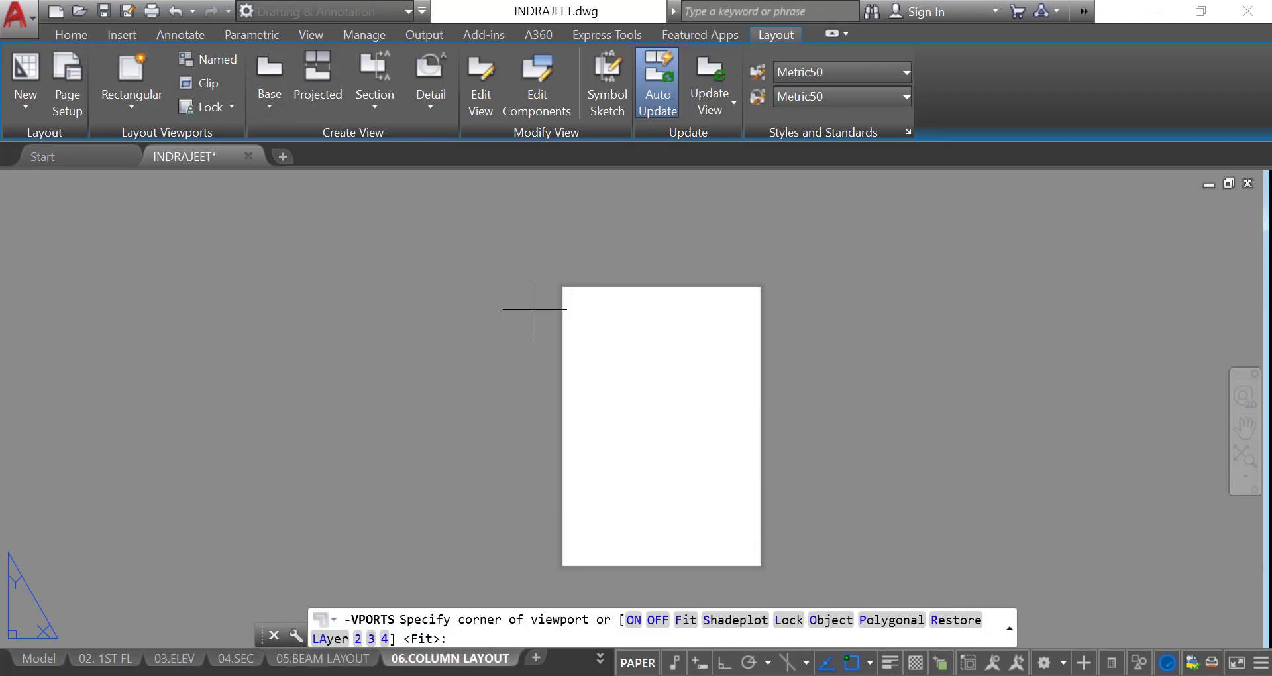
{"action": "left_click", "coordinate": [567, 292]}
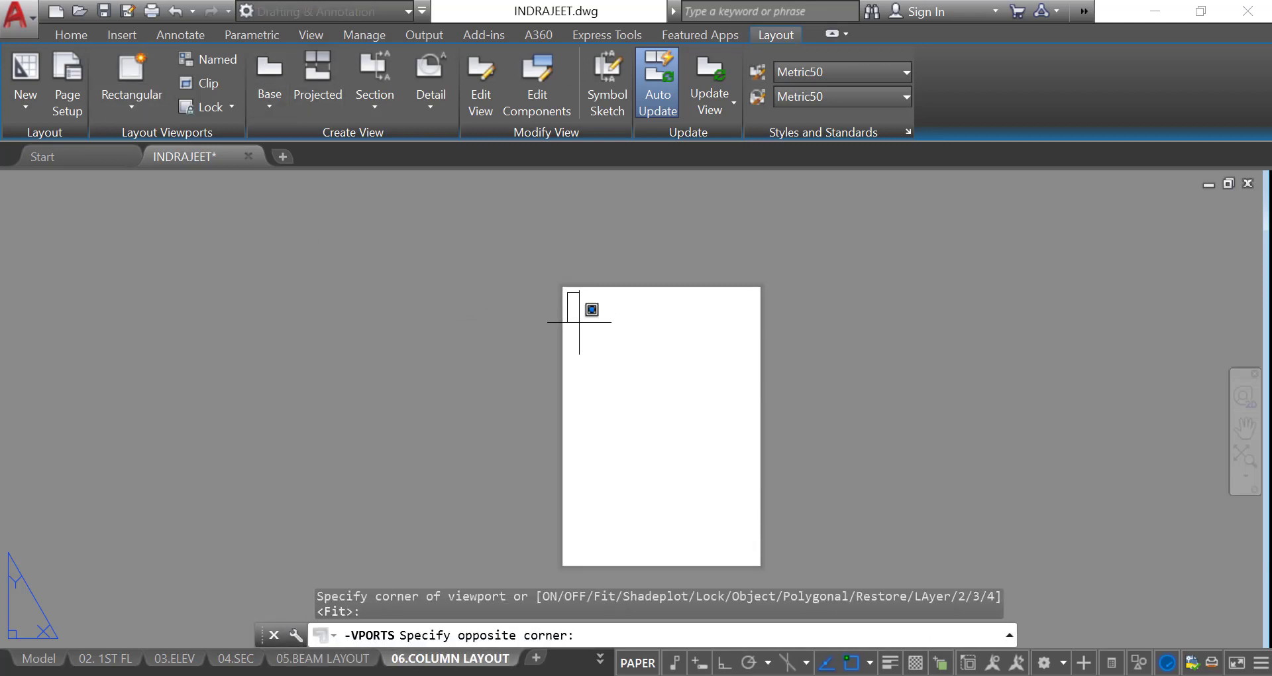
{"action": "left_click", "coordinate": [756, 562]}
Frame the column plan in the 06.COLUMN LAYOUT viewport, set its scale to 1:2, centre it and return to paper space
{"action": "double_click", "coordinate": [666, 417]}
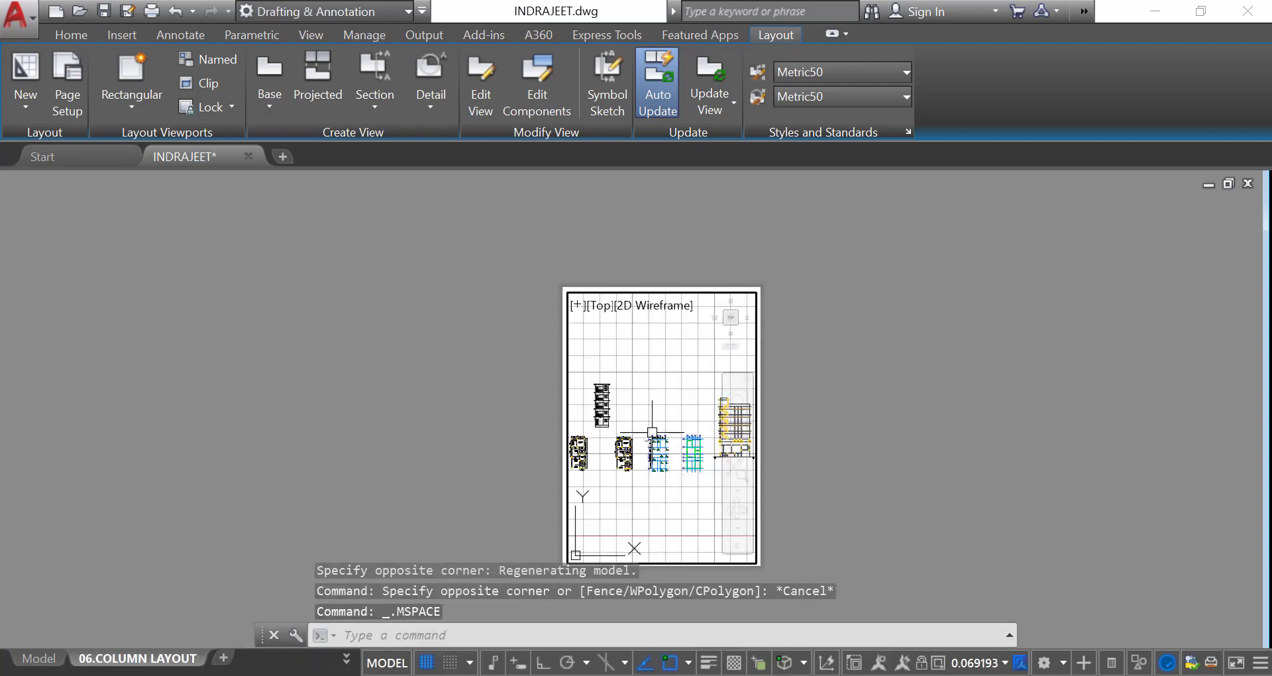
{"action": "scroll", "coordinate": [661, 464], "scroll_direction": "up", "scroll_amount": 4}
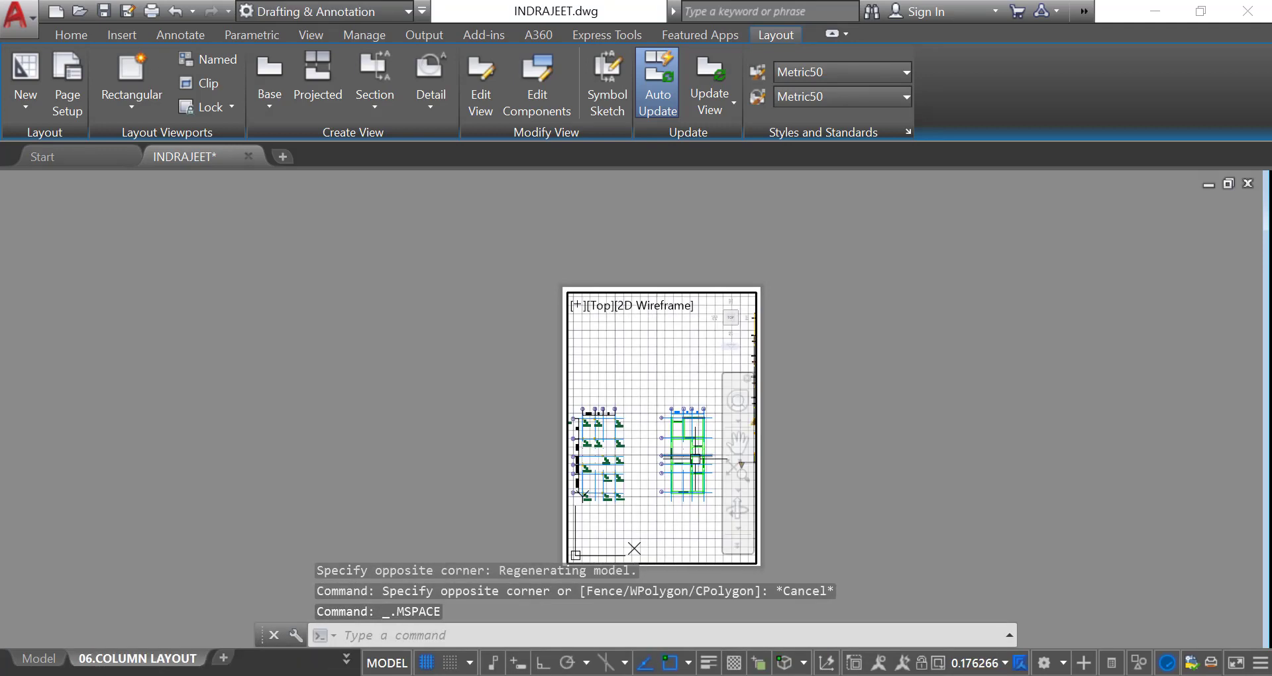
{"action": "scroll", "coordinate": [685, 442], "scroll_direction": "up", "scroll_amount": 4}
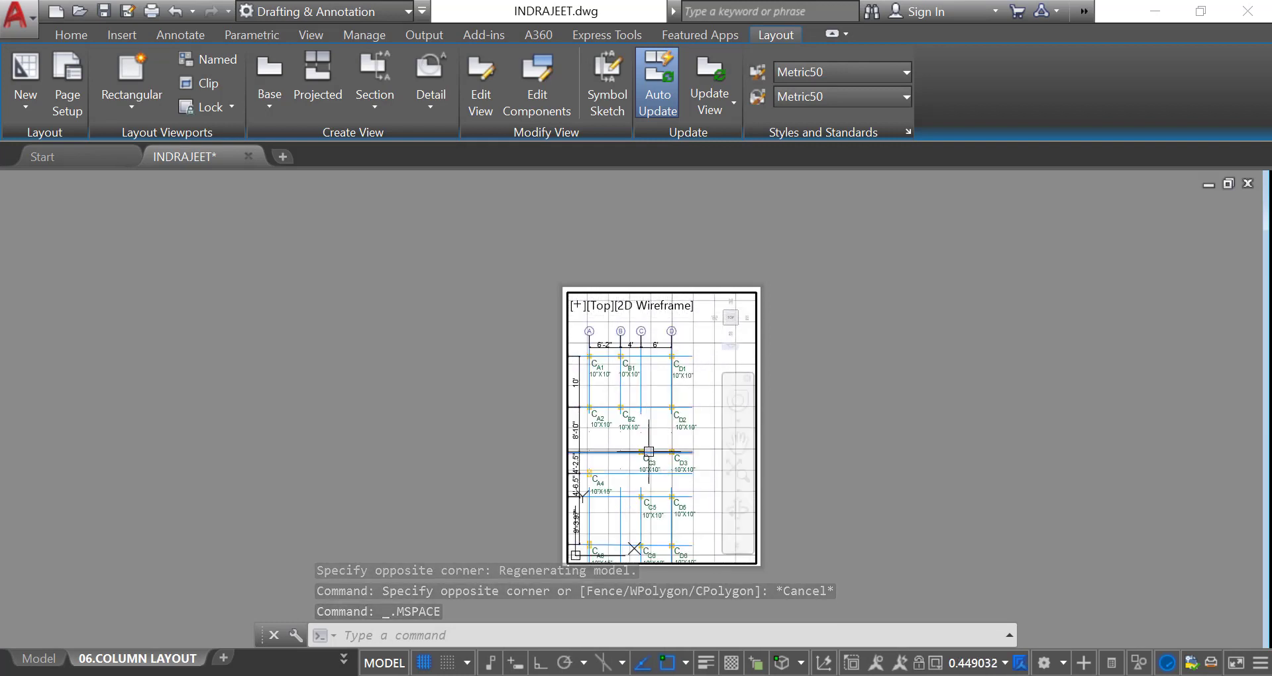
{"action": "left_click", "coordinate": [985, 662]}
{"action": "left_click", "coordinate": [972, 203]}
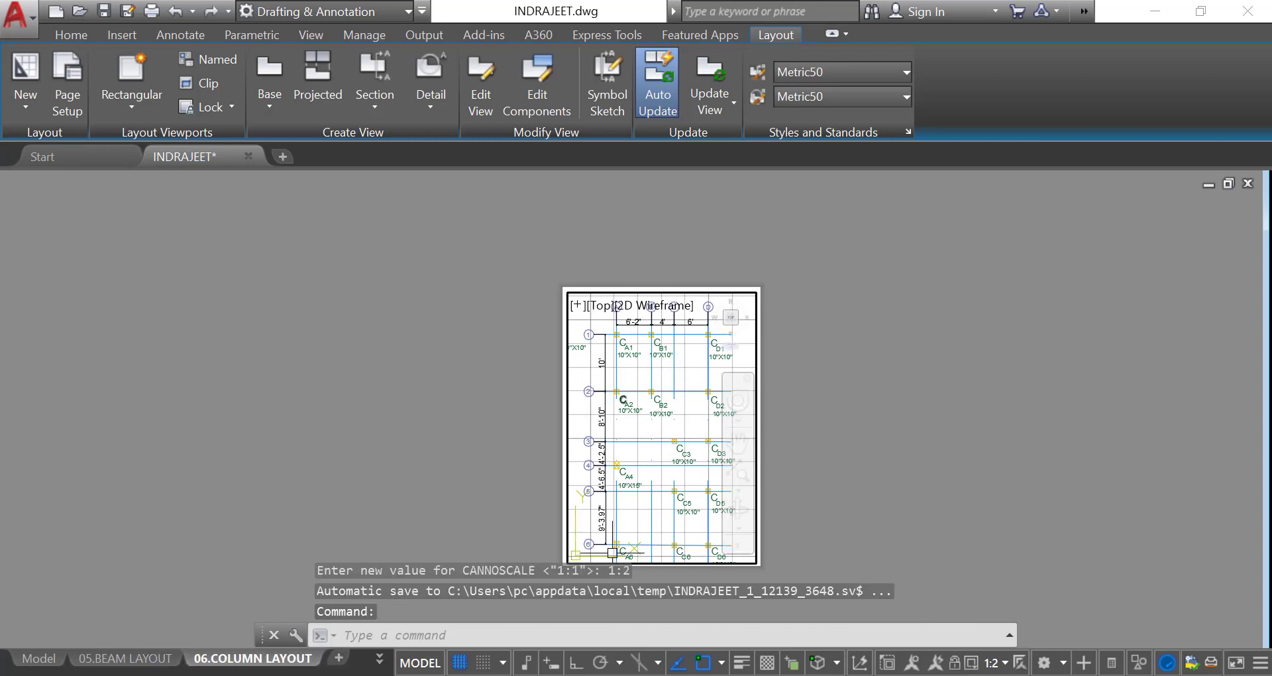
{"action": "middle_click_drag", "start_coordinate": [640, 512], "coordinate": [644, 504]}
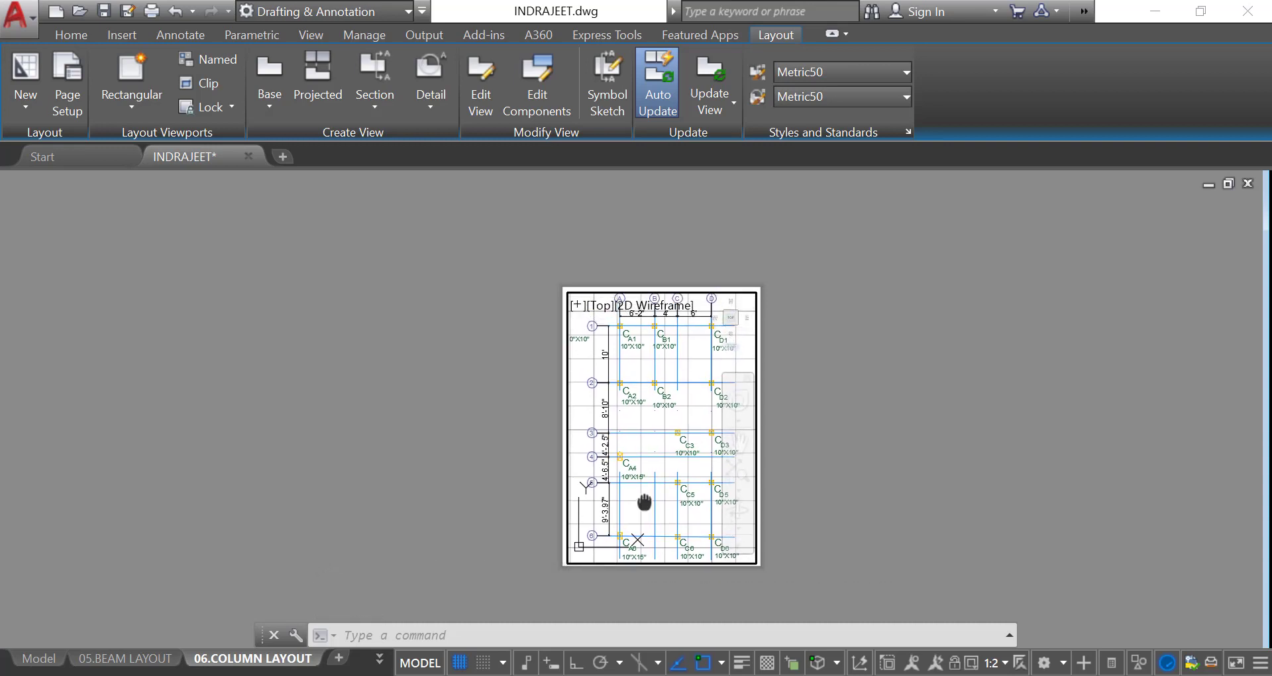
{"action": "double_click", "coordinate": [491, 464]}
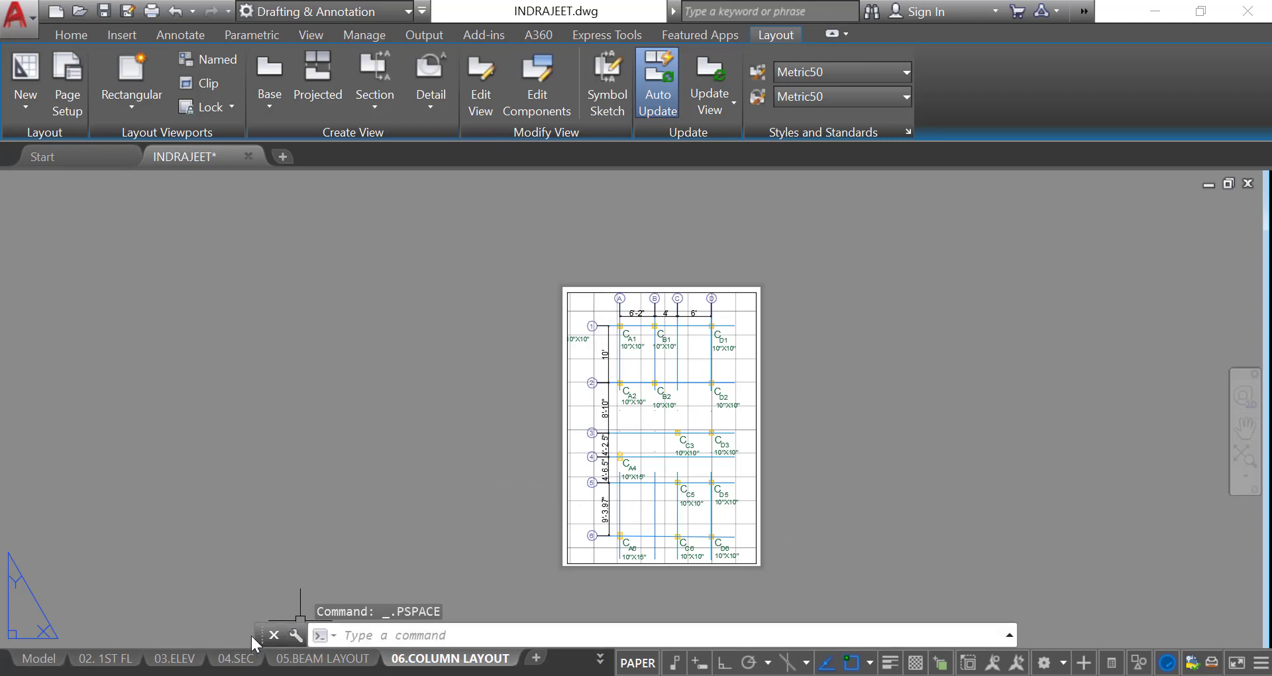
Review the 01.GL.FL, 02. 1ST FL and 03.ELEV layouts one after another
{"action": "left_click", "coordinate": [600, 659]}
{"action": "left_click", "coordinate": [634, 519]}
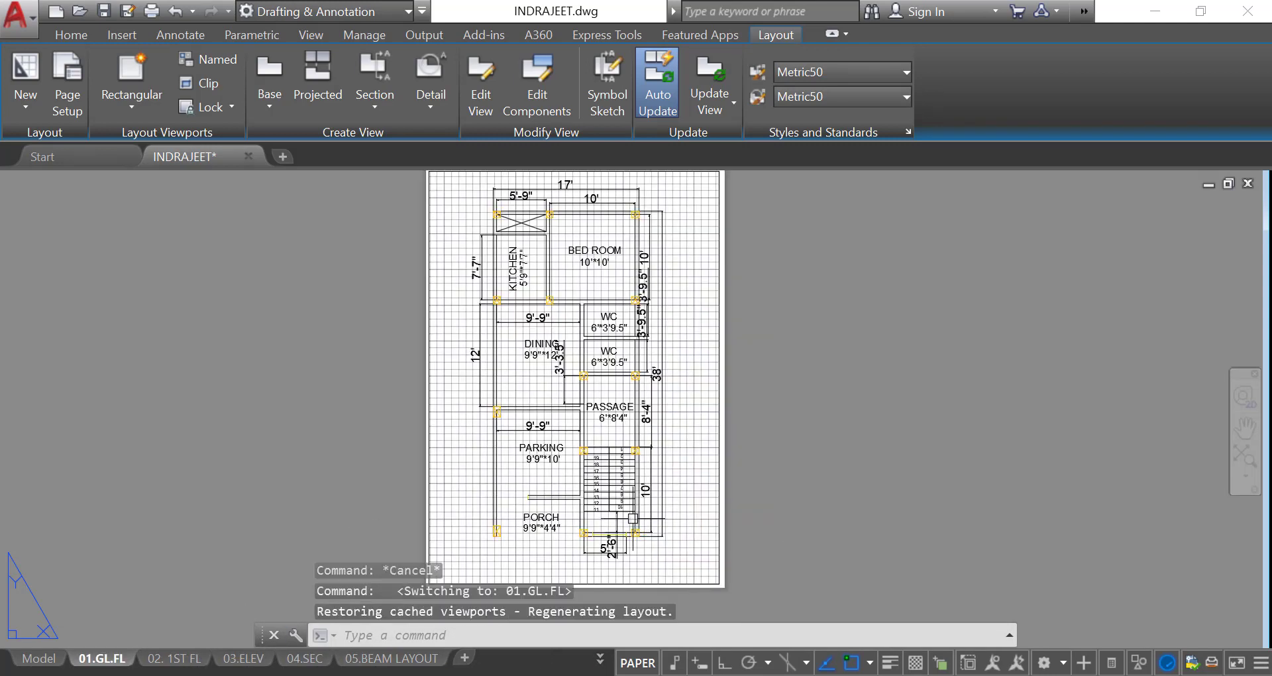
{"action": "left_click", "coordinate": [599, 659]}
{"action": "left_click", "coordinate": [626, 537]}
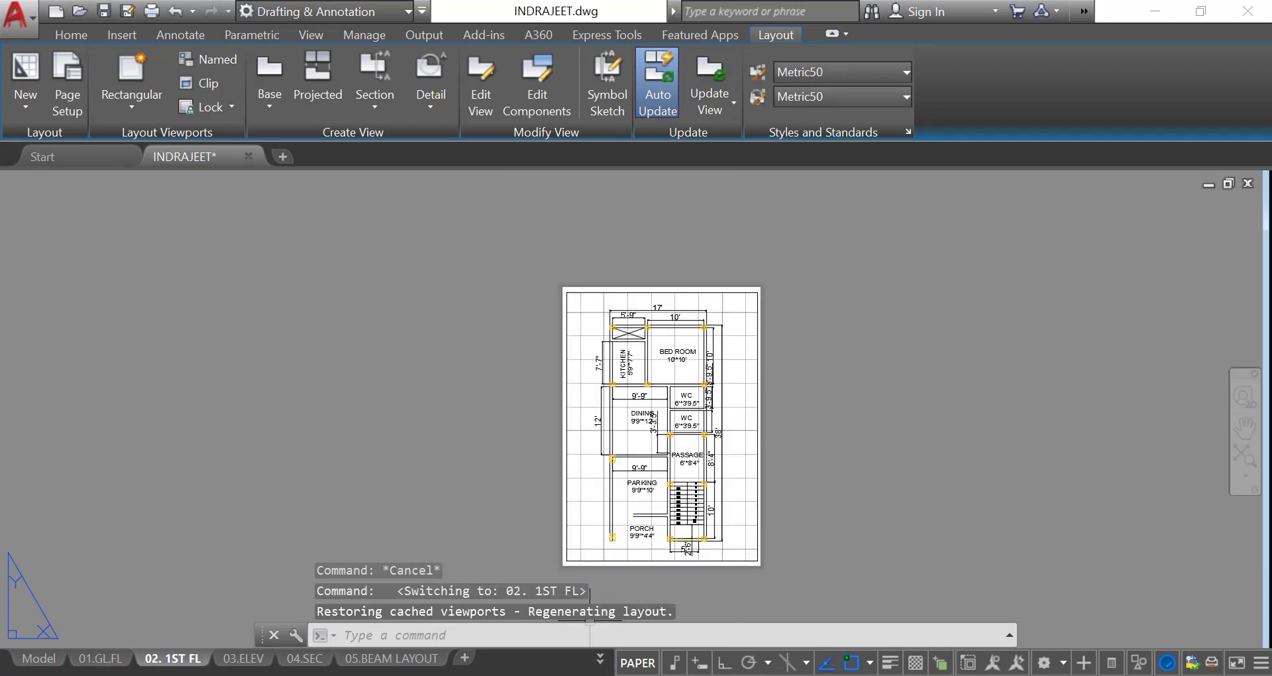
{"action": "left_click", "coordinate": [599, 659]}
{"action": "left_click", "coordinate": [632, 561]}
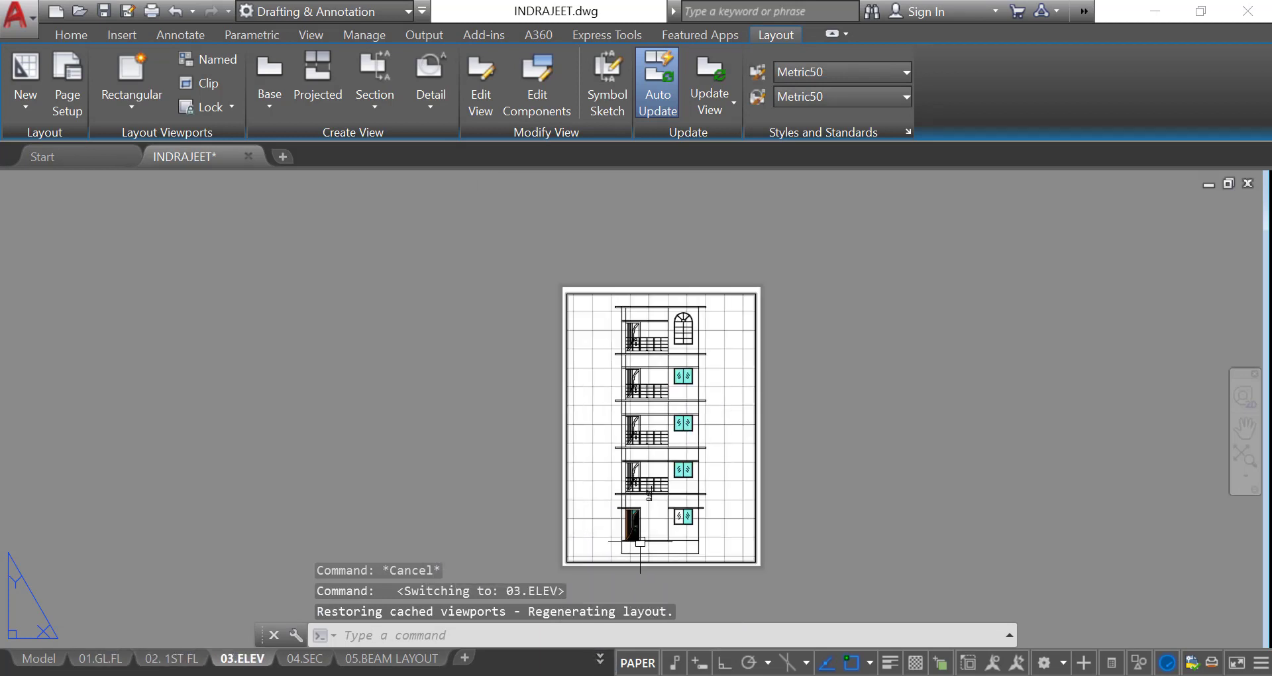
Create a rectangular viewport spanning nearly the whole page on the 04.SEC layout
{"action": "left_click", "coordinate": [603, 661]}
{"action": "left_click", "coordinate": [625, 586]}
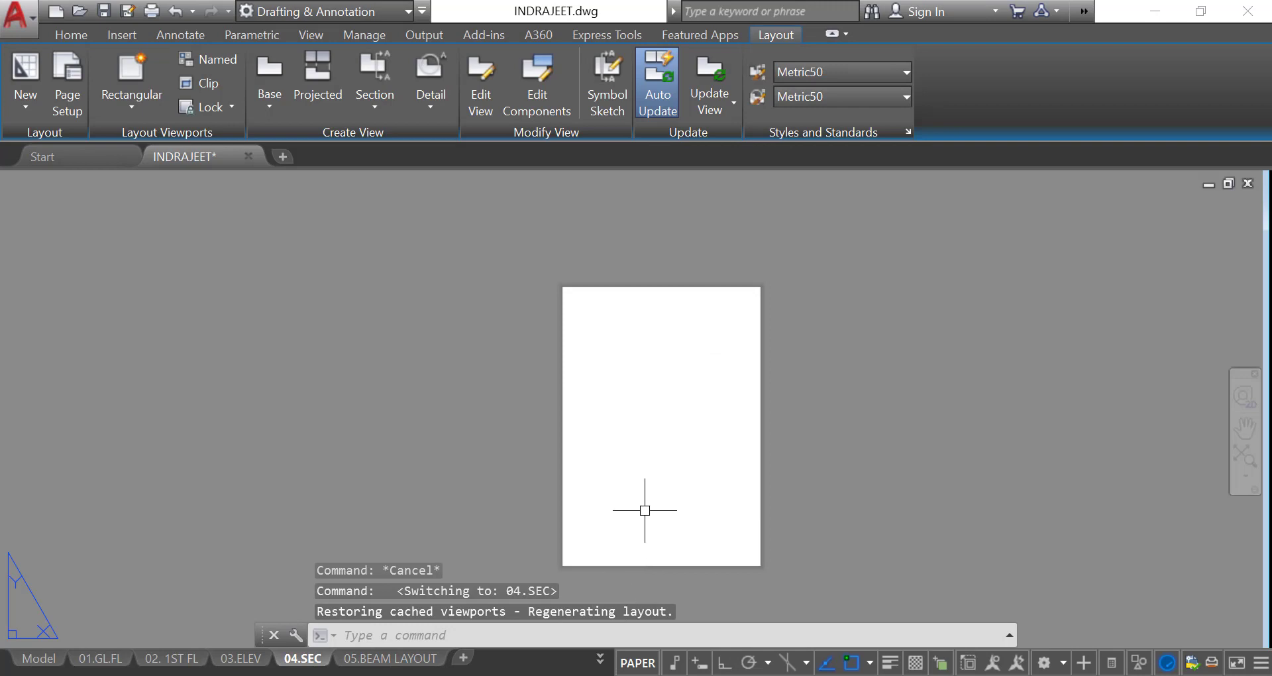
{"action": "left_click", "coordinate": [99, 99]}
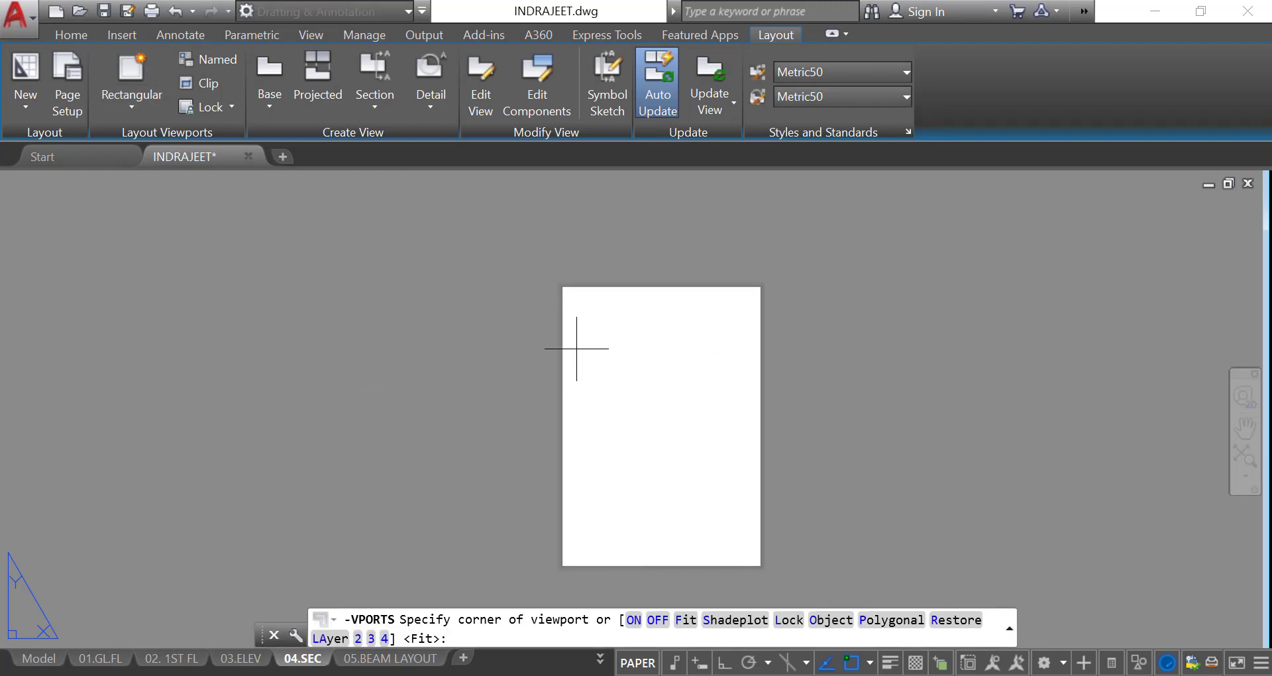
{"action": "left_click", "coordinate": [566, 292]}
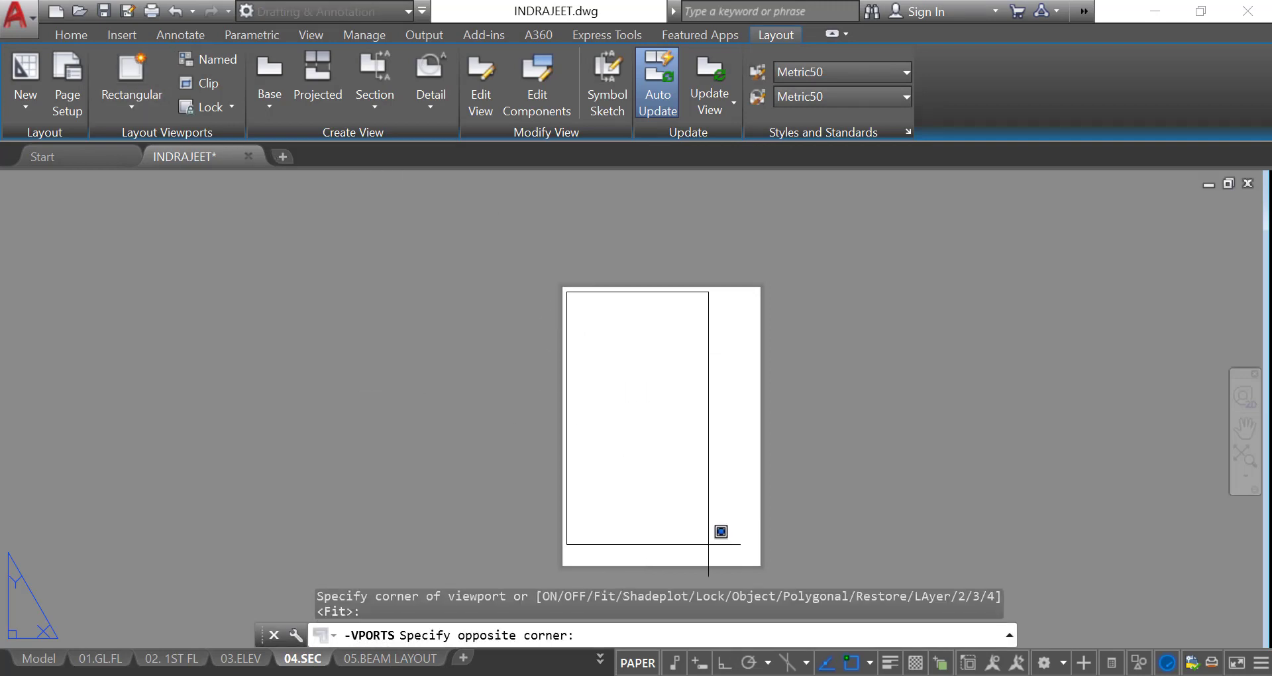
{"action": "left_click", "coordinate": [752, 558]}
Activate the 04.SEC viewport, frame the building section with the plan below it and return to paper space
{"action": "double_click", "coordinate": [680, 470]}
{"action": "scroll", "coordinate": [705, 442], "scroll_direction": "up", "scroll_amount": 4}
{"action": "mouse_move", "coordinate": [705, 442]}
{"action": "middle_mouse_down"}
{"action": "mouse_move", "coordinate": [589, 469]}
{"action": "mouse_move", "coordinate": [627, 467]}
{"action": "middle_mouse_up"}
{"action": "scroll", "coordinate": [633, 457], "scroll_direction": "up", "scroll_amount": 2}
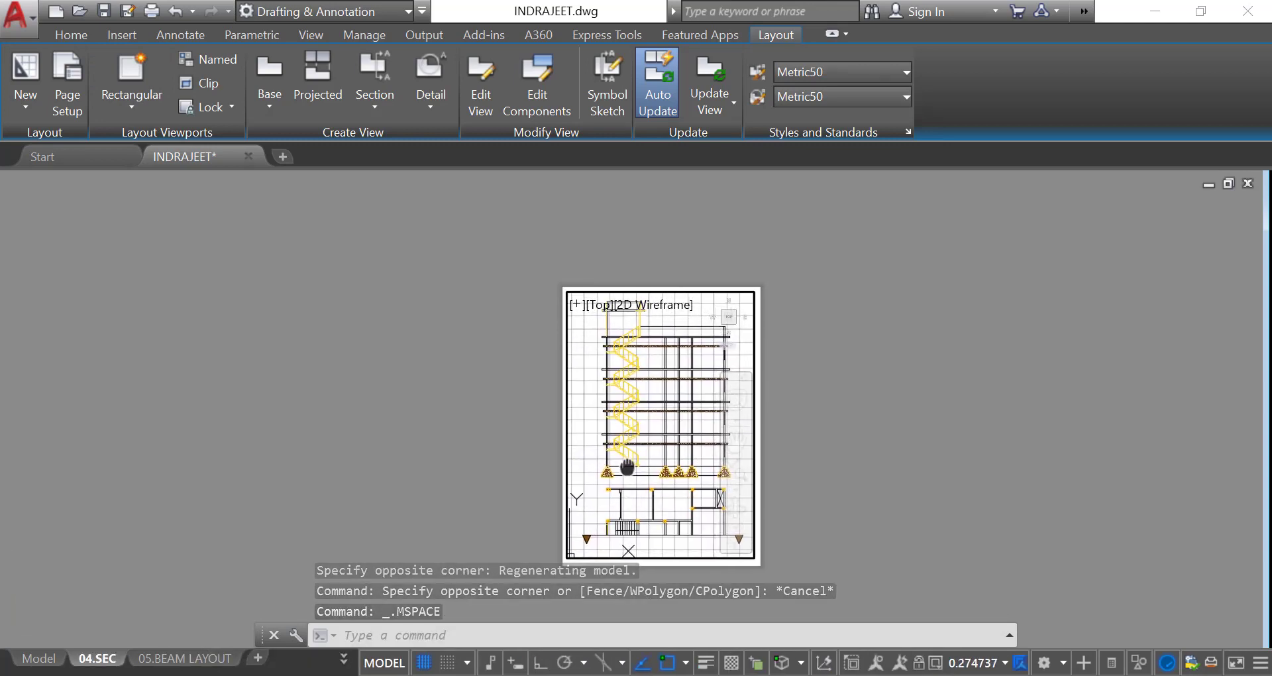
{"action": "double_click", "coordinate": [887, 570]}
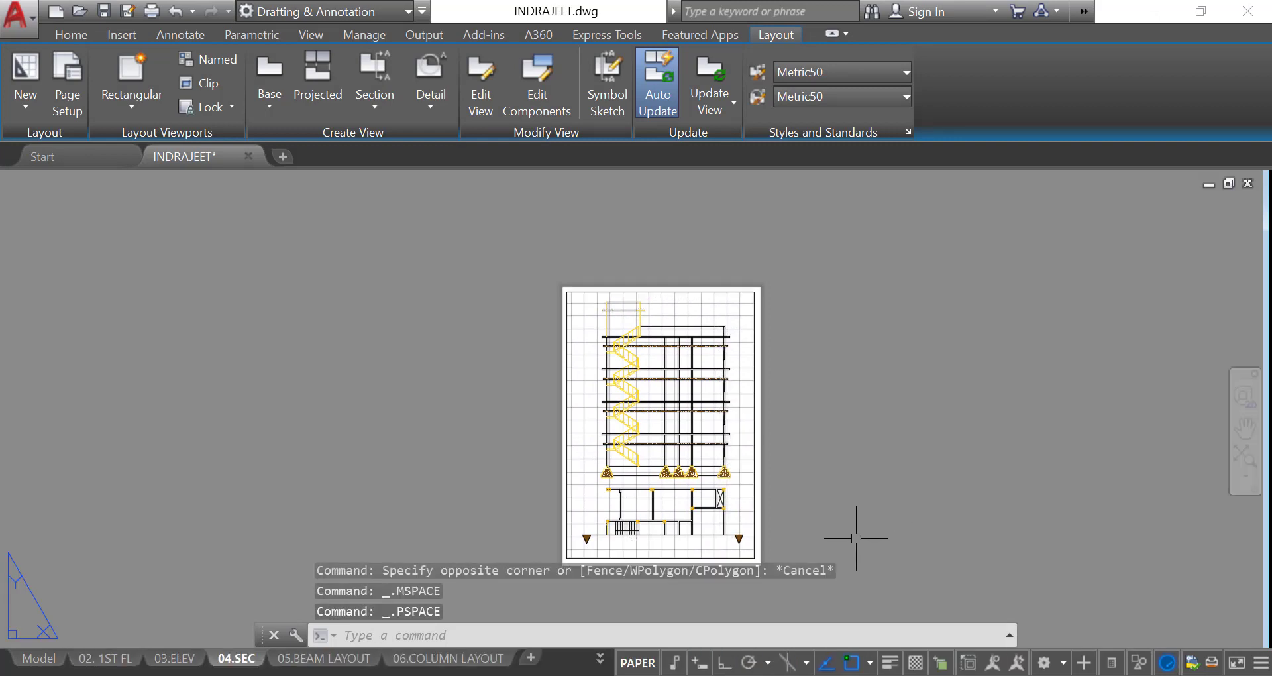
Review the 05.BEAM LAYOUT and 06.COLUMN LAYOUT sheets one after another
{"action": "left_click", "coordinate": [605, 657]}
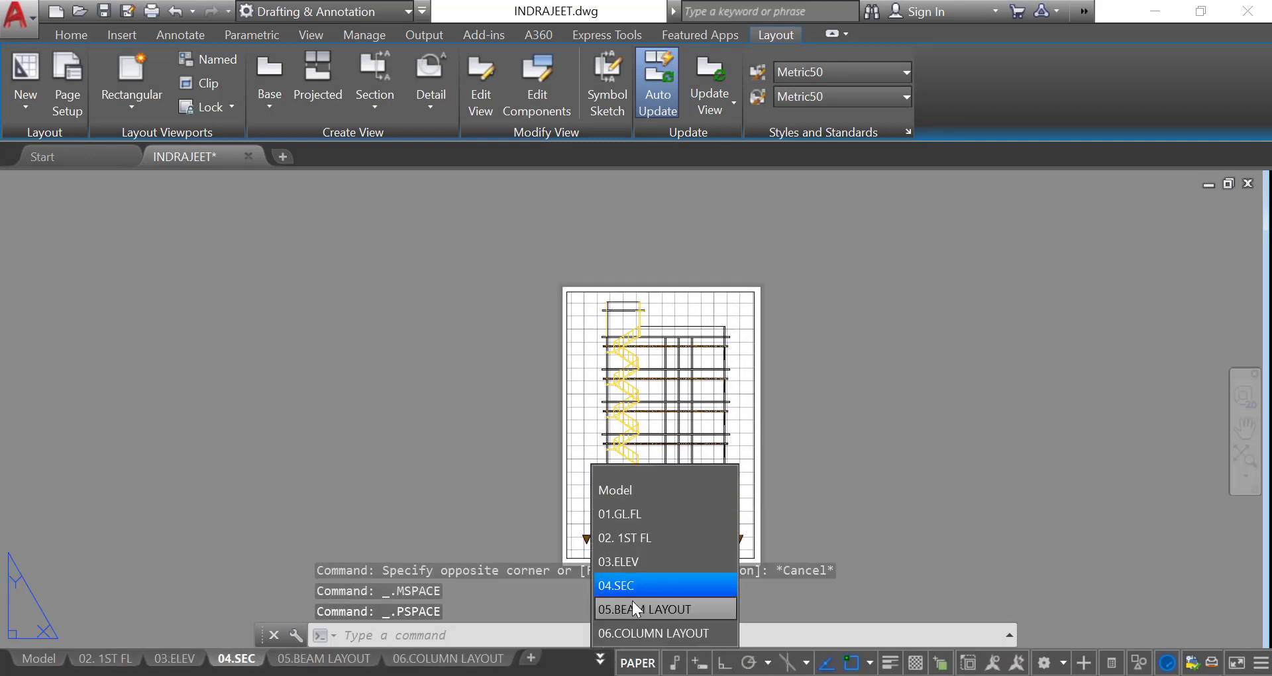
{"action": "left_click", "coordinate": [633, 603]}
{"action": "left_click", "coordinate": [601, 658]}
{"action": "left_click", "coordinate": [626, 635]}
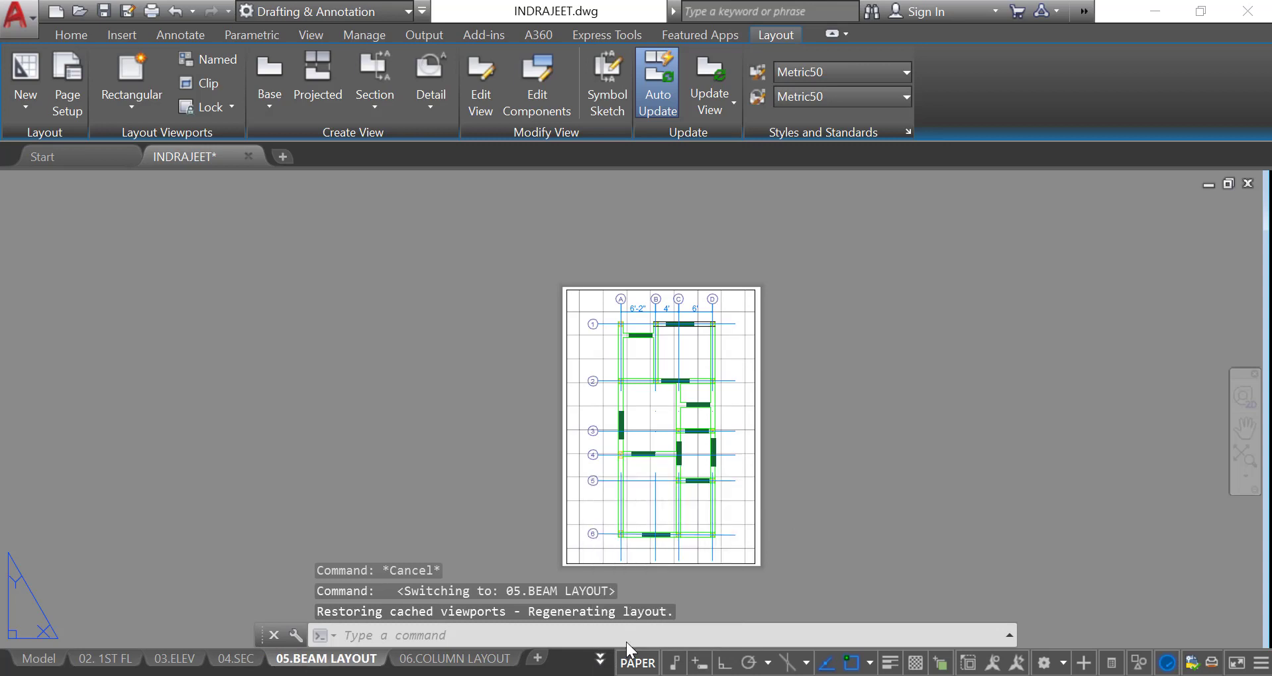
{"action": "left_click", "coordinate": [506, 528]}
{"action": "left_click", "coordinate": [287, 534]}
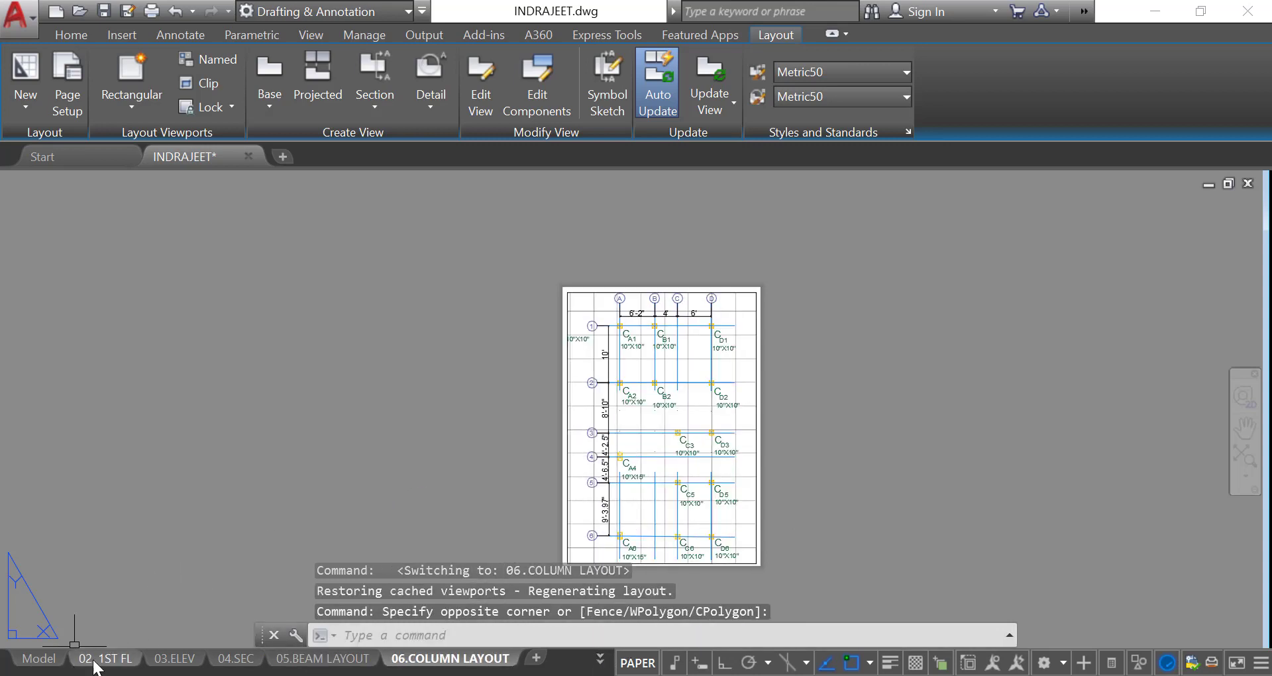
Select all layouts, from 01.GL.FL to 06.COLUMN LAYOUT, and open the Publish settings for the selected layouts
{"action": "mouse_move", "coordinate": [89, 665]}
{"action": "right_click", "coordinate": [90, 661]}
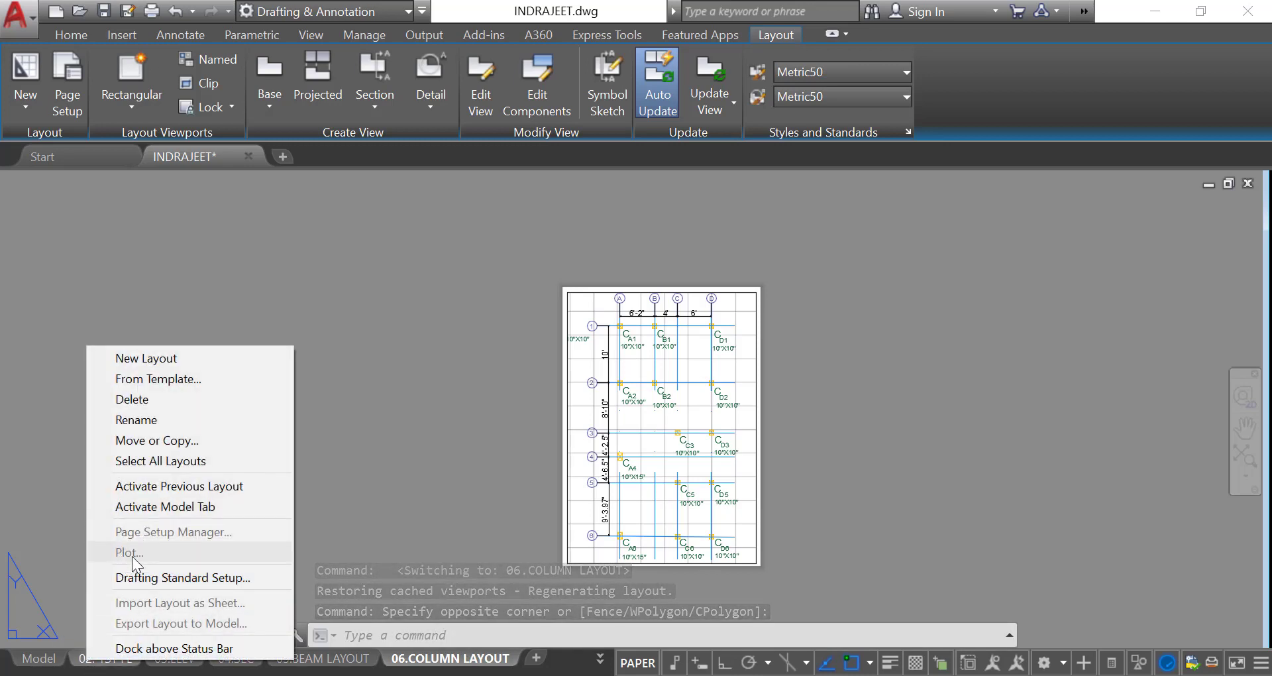
{"action": "left_click", "coordinate": [155, 469]}
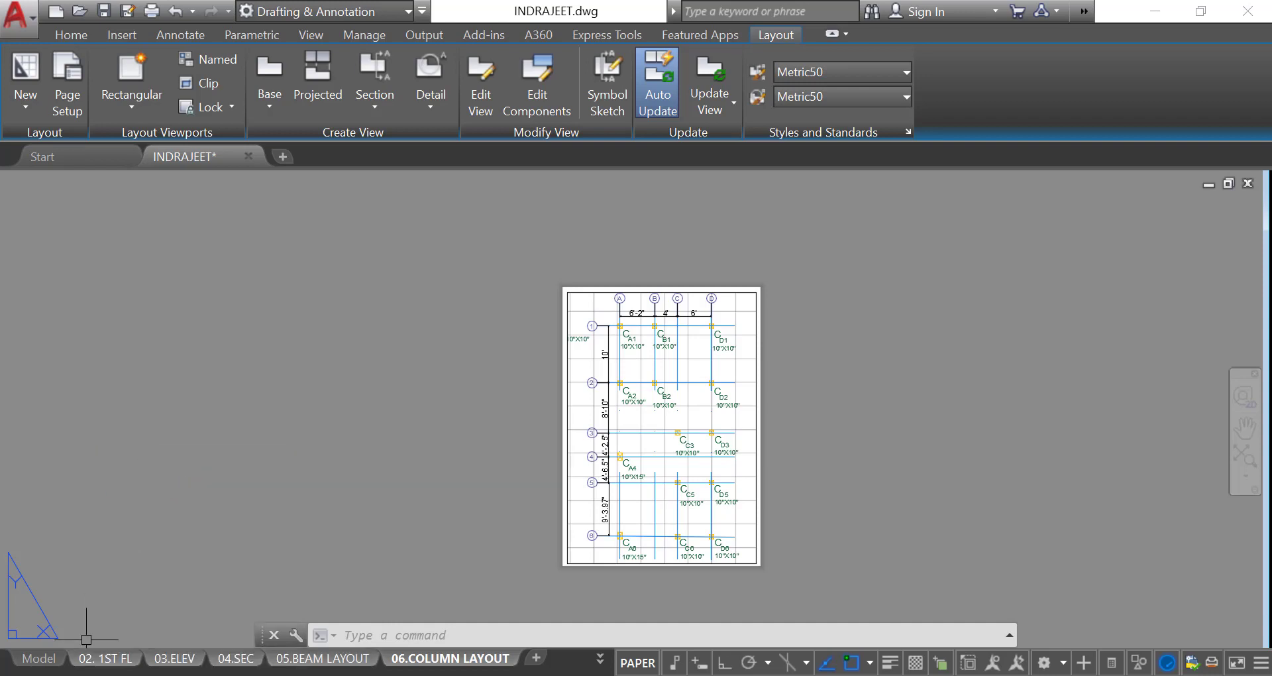
{"action": "right_click", "coordinate": [114, 665]}
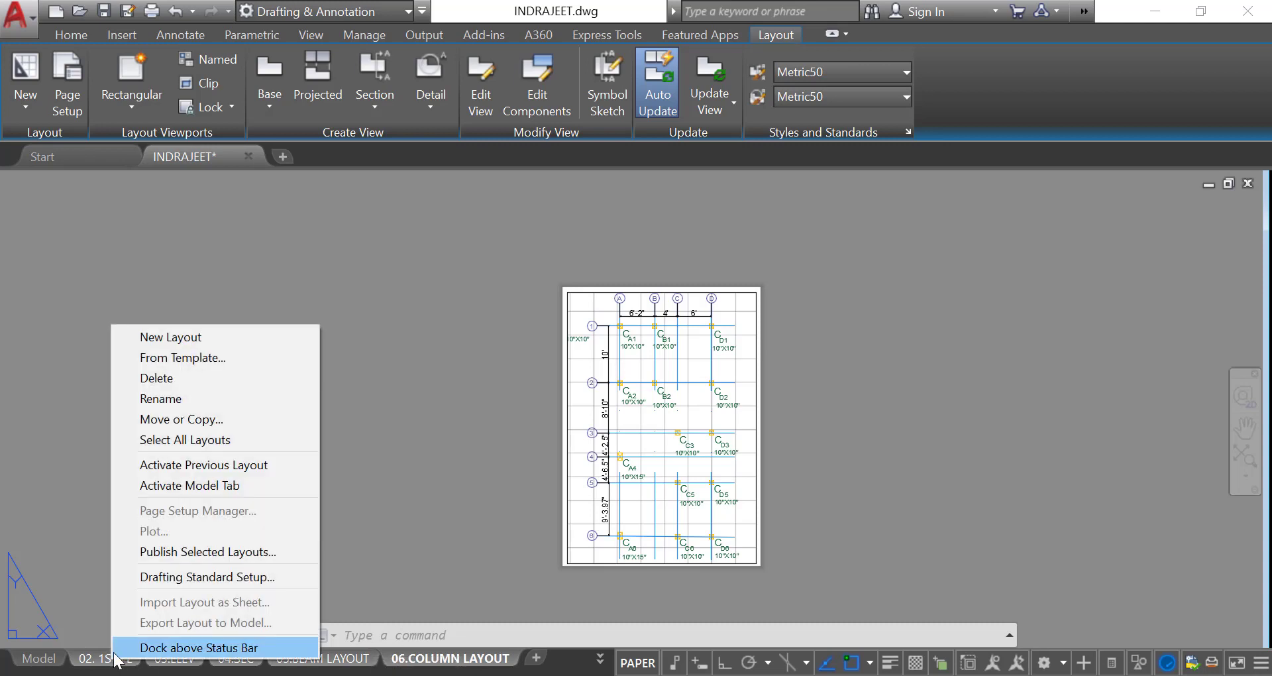
{"action": "left_click", "coordinate": [157, 551]}
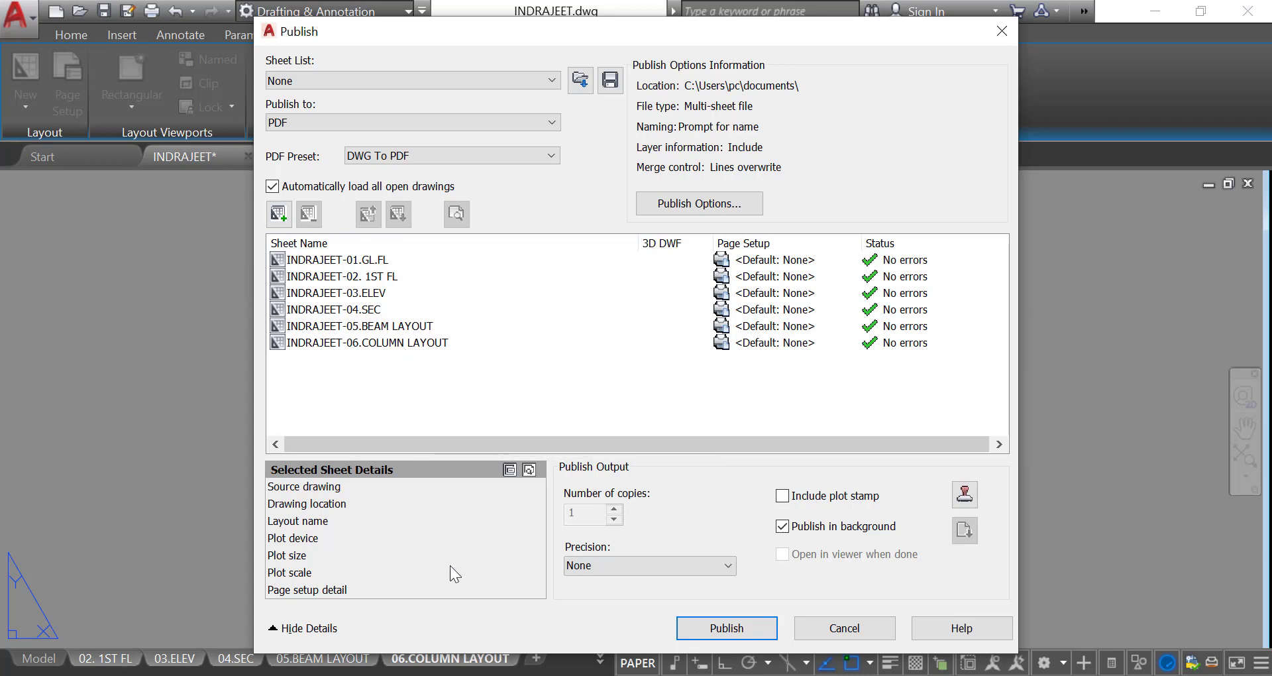
Publish the selected sheets as INDRAJEET.pdf into the mine folder on the Desktop and dismiss the publishing messages
{"action": "left_click", "coordinate": [738, 626]}
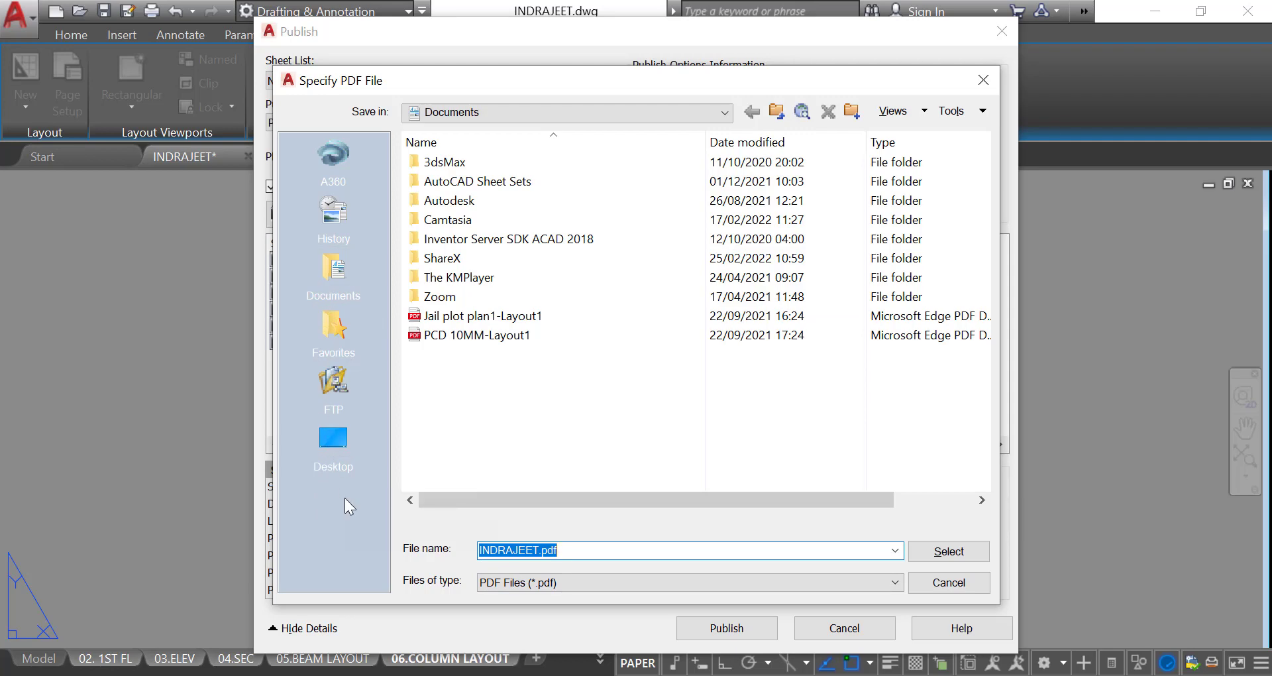
{"action": "left_click", "coordinate": [337, 436]}
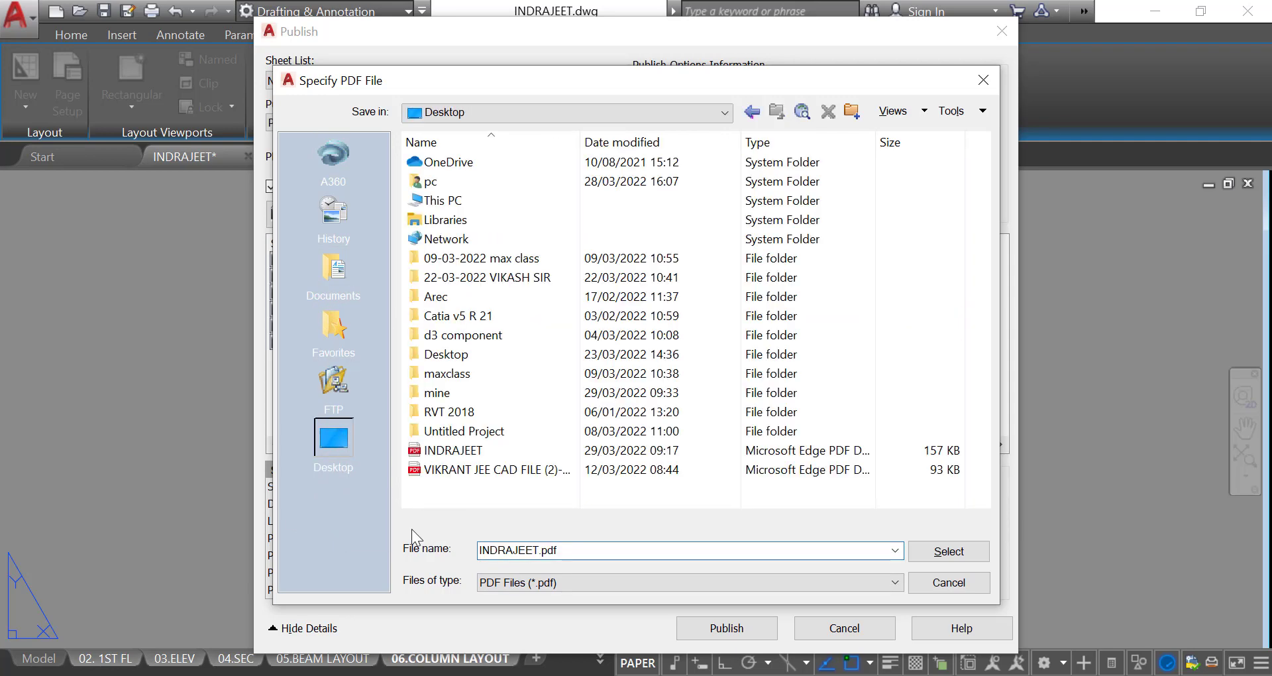
{"action": "double_click", "coordinate": [451, 392]}
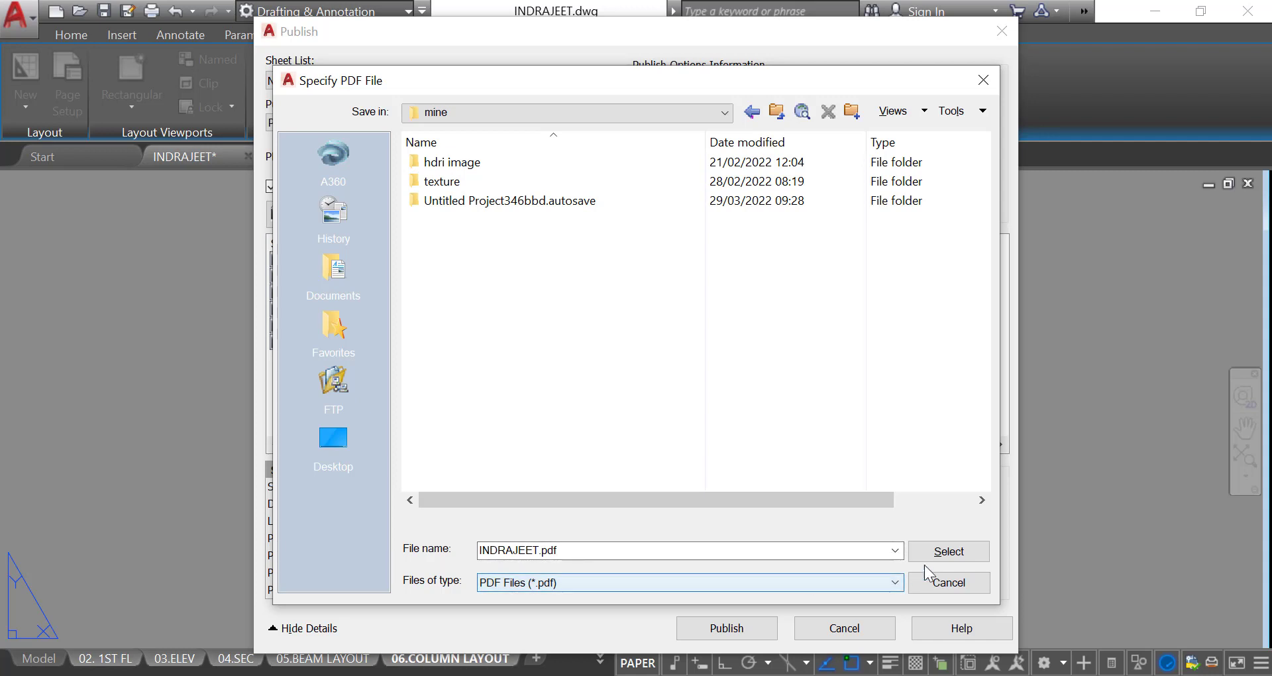
{"action": "left_click", "coordinate": [954, 552]}
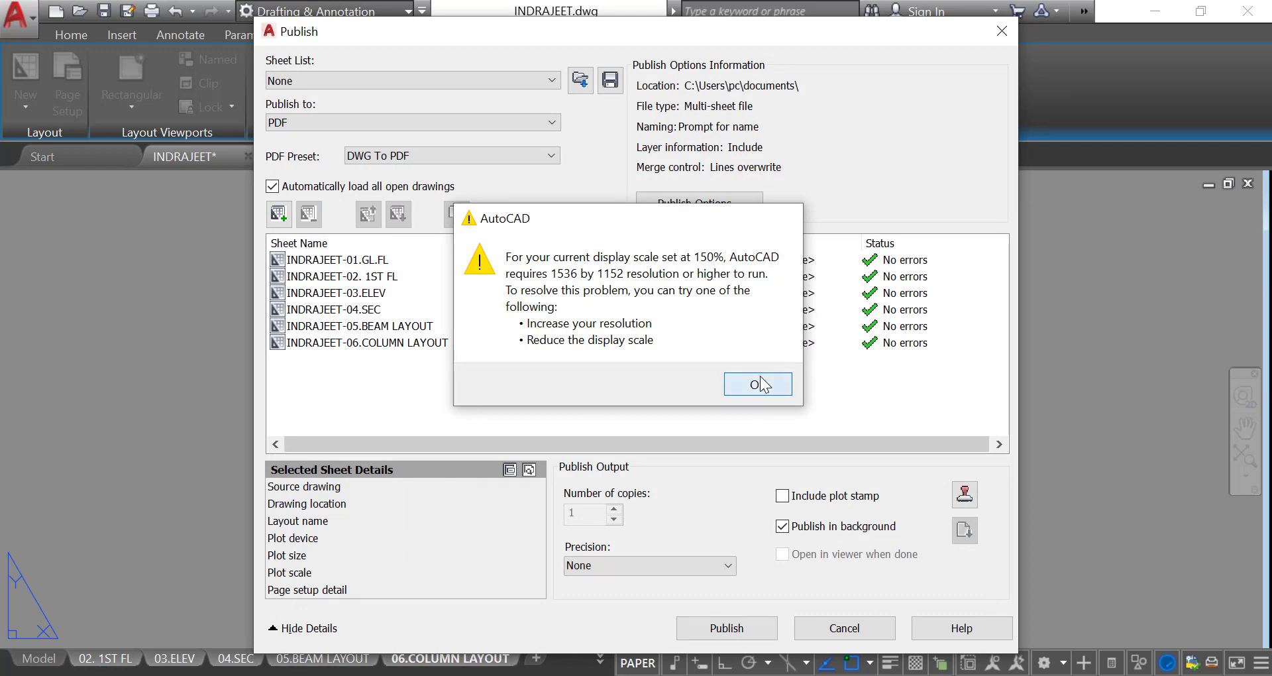
{"action": "left_click", "coordinate": [759, 384]}
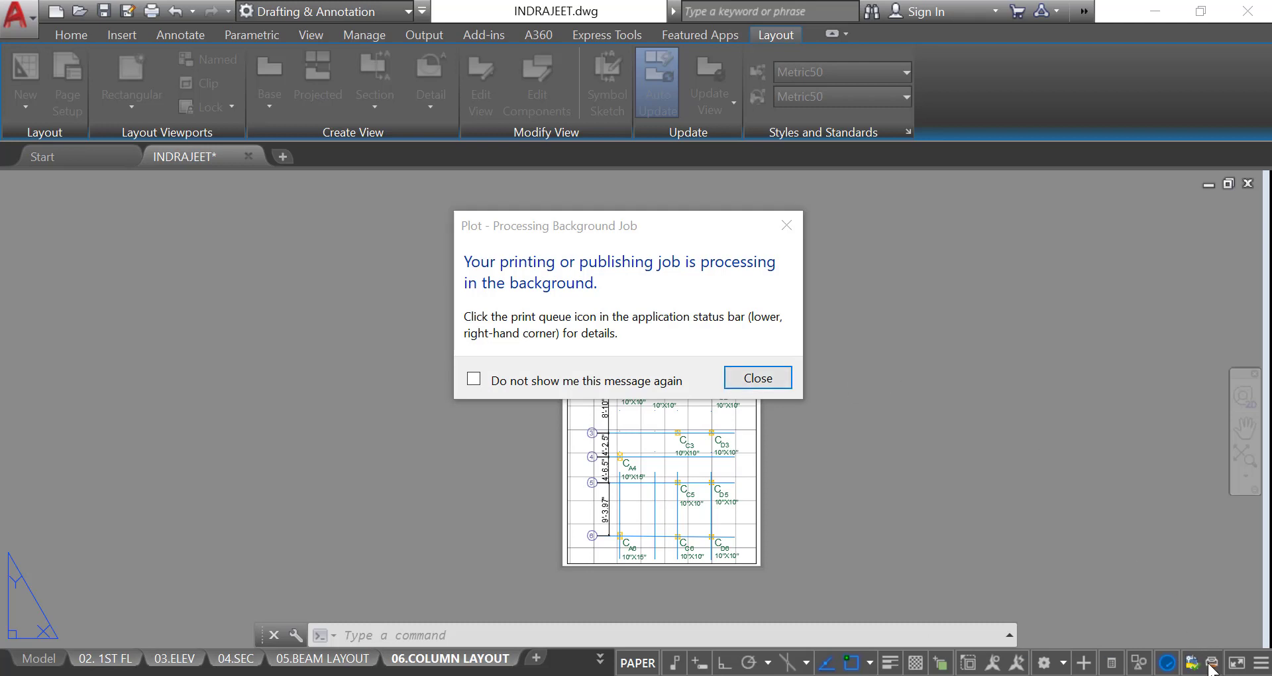
{"action": "left_click", "coordinate": [742, 379]}
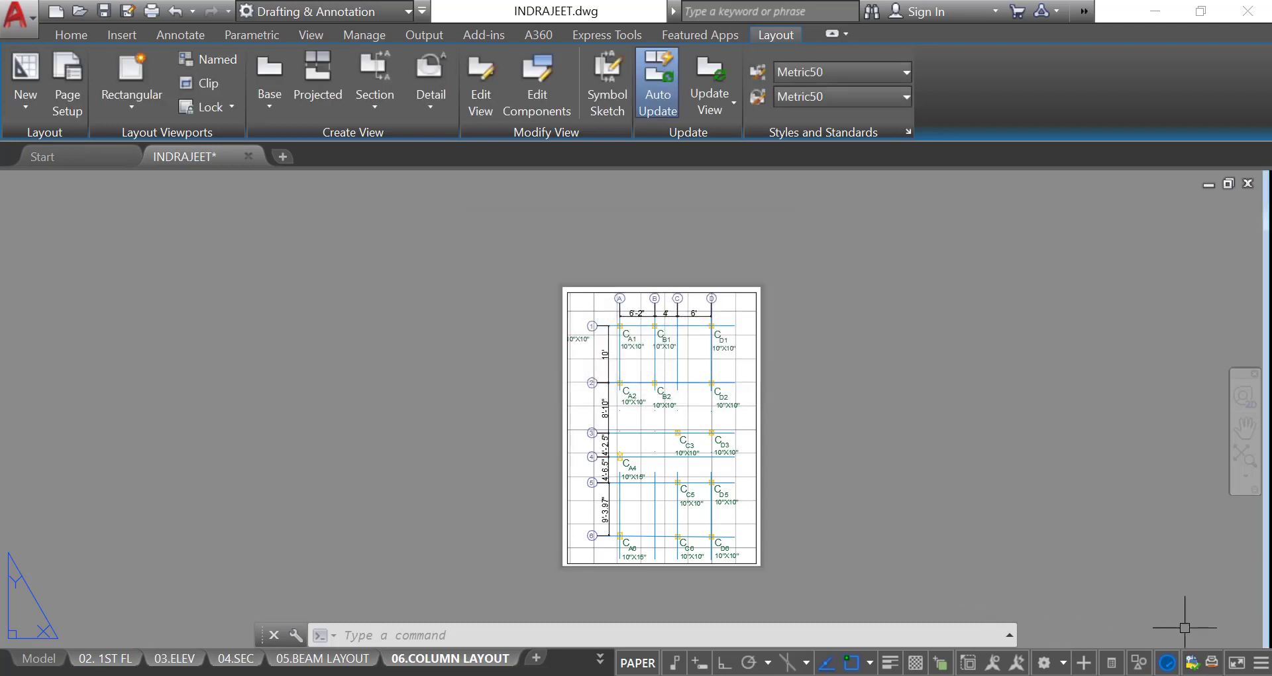
{"action": "mouse_move", "coordinate": [1212, 664]}
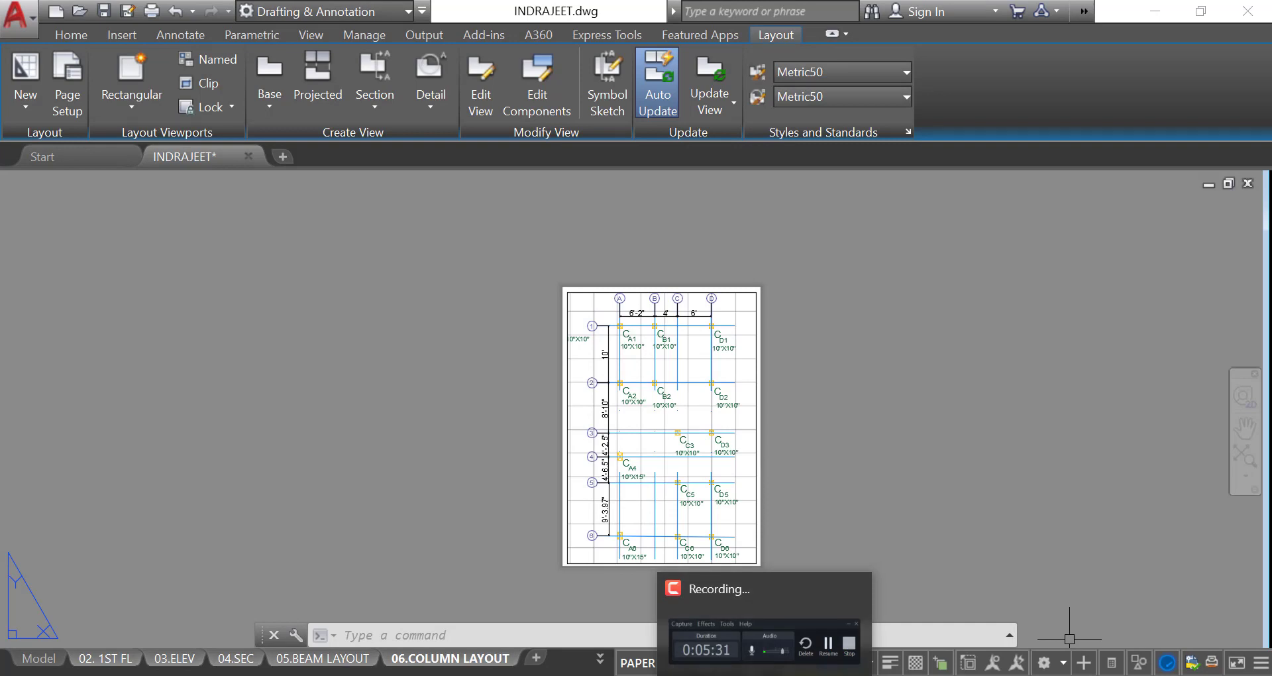
{"action": "left_click", "coordinate": [1116, 520]}
{"action": "left_click", "coordinate": [925, 581]}
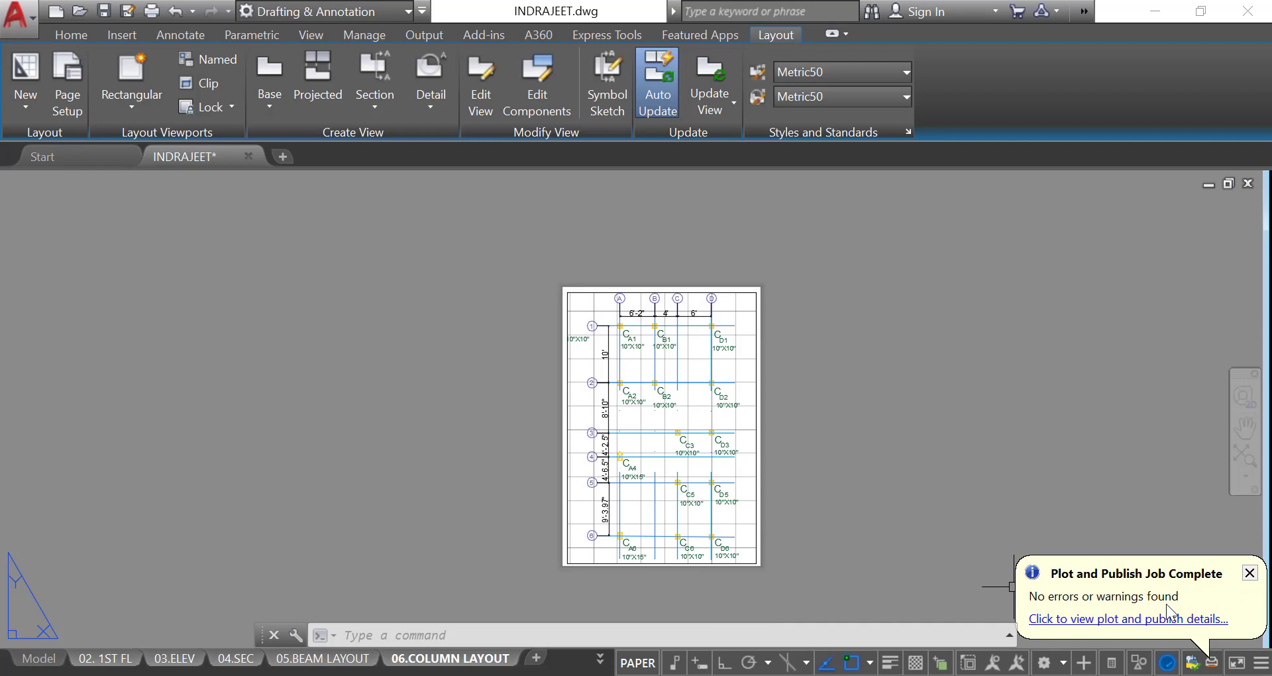
{"action": "left_click", "coordinate": [1250, 573]}
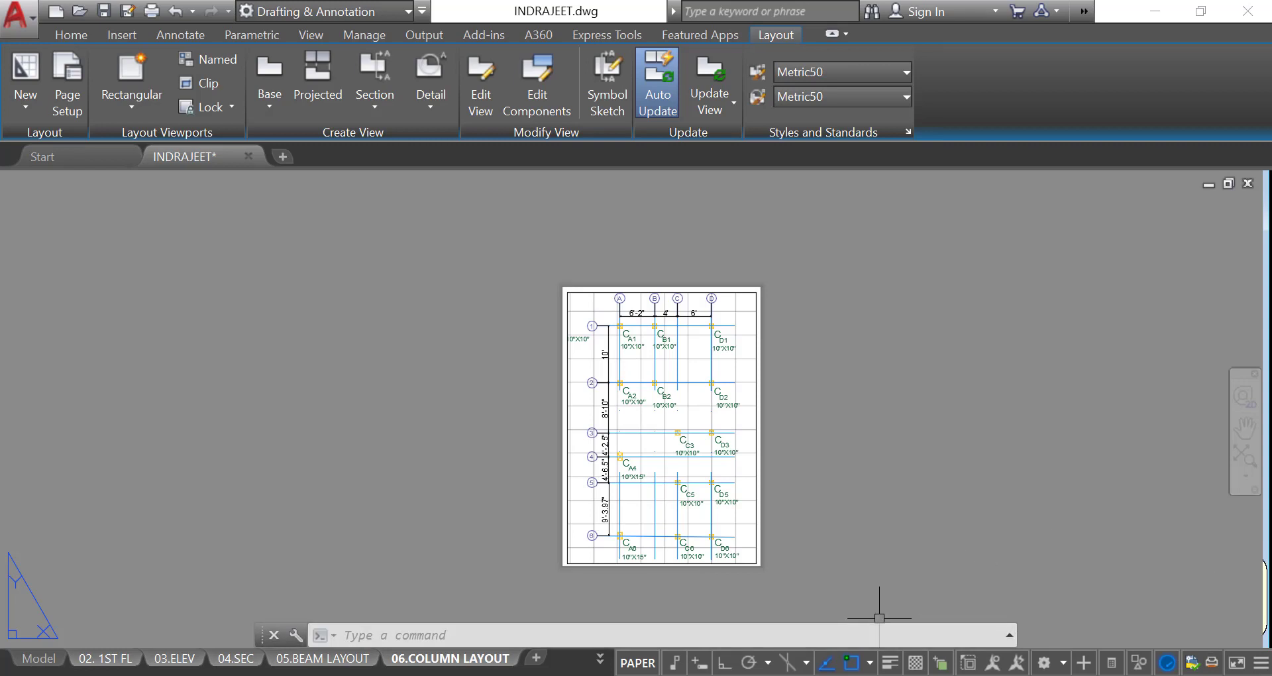
{"action": "mouse_move", "coordinate": [765, 675]}
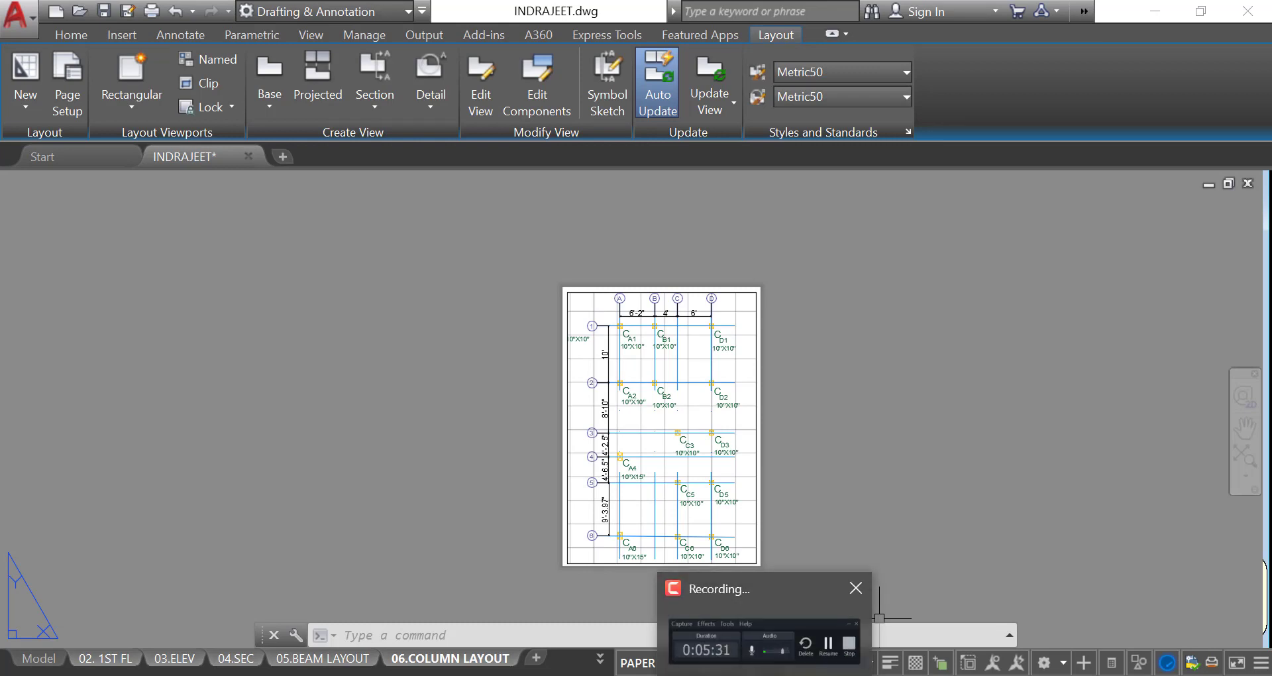
{"action": "left_click", "coordinate": [765, 675]}
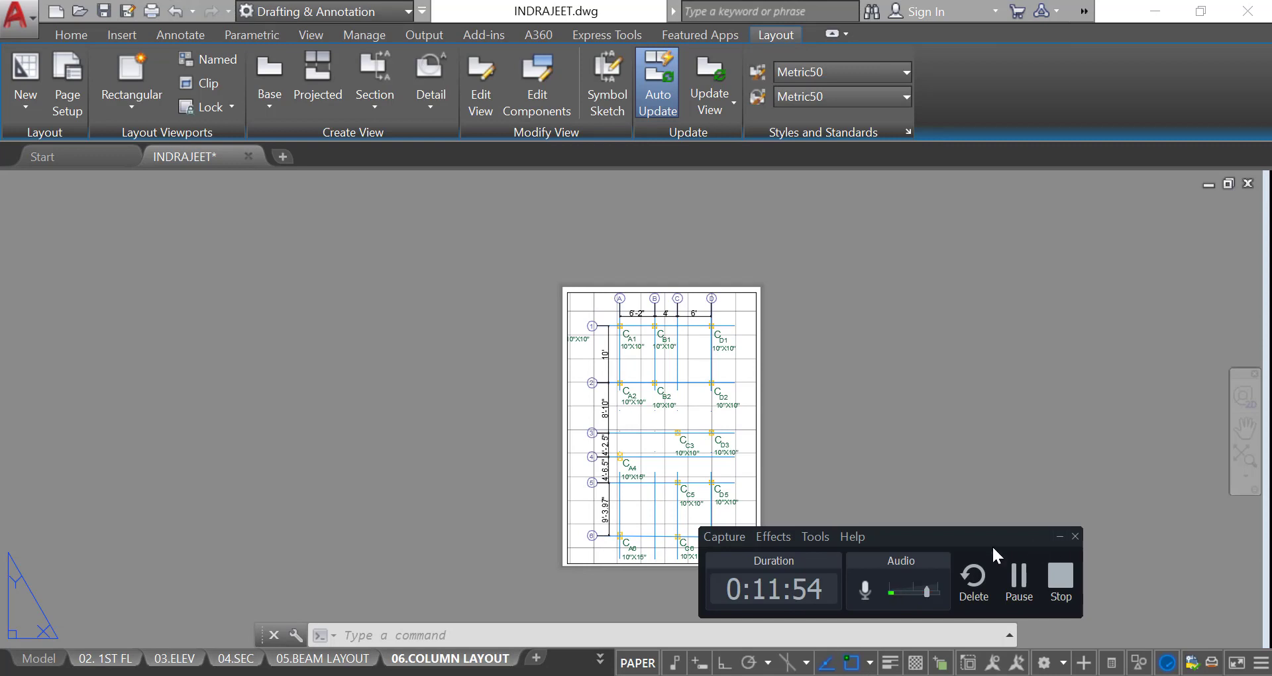
{"action": "left_click", "coordinate": [739, 538]}
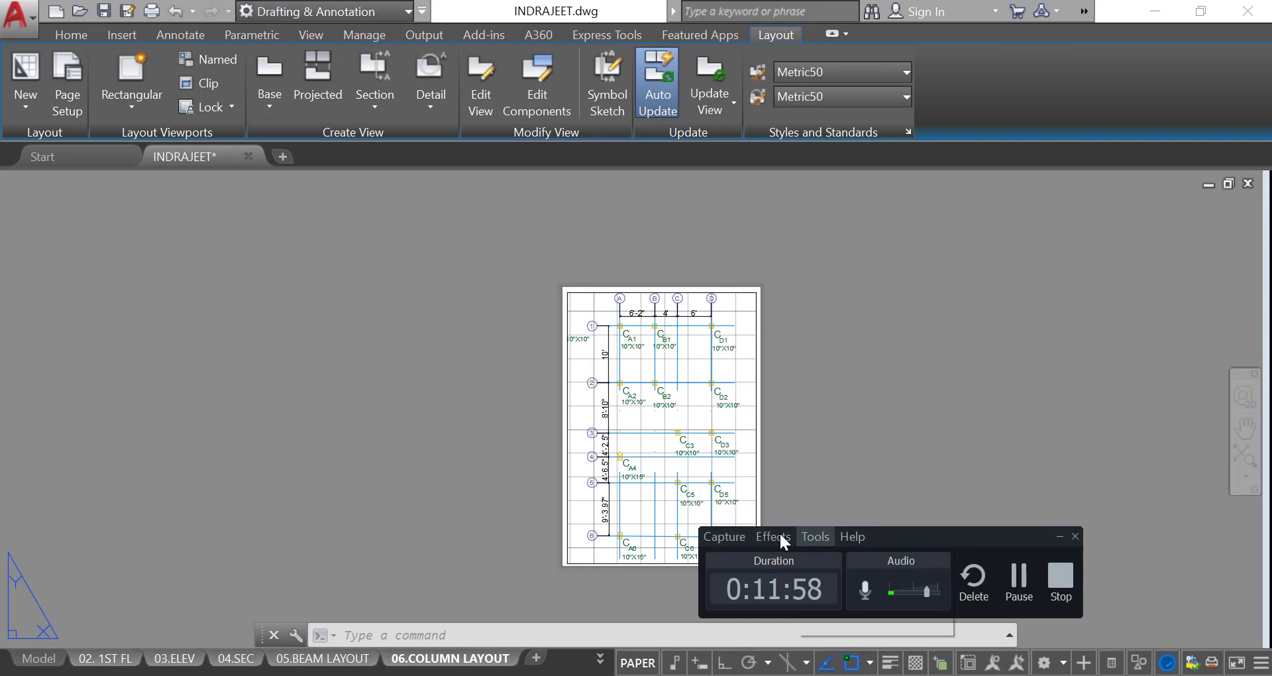
{"action": "left_click", "coordinate": [995, 534]}
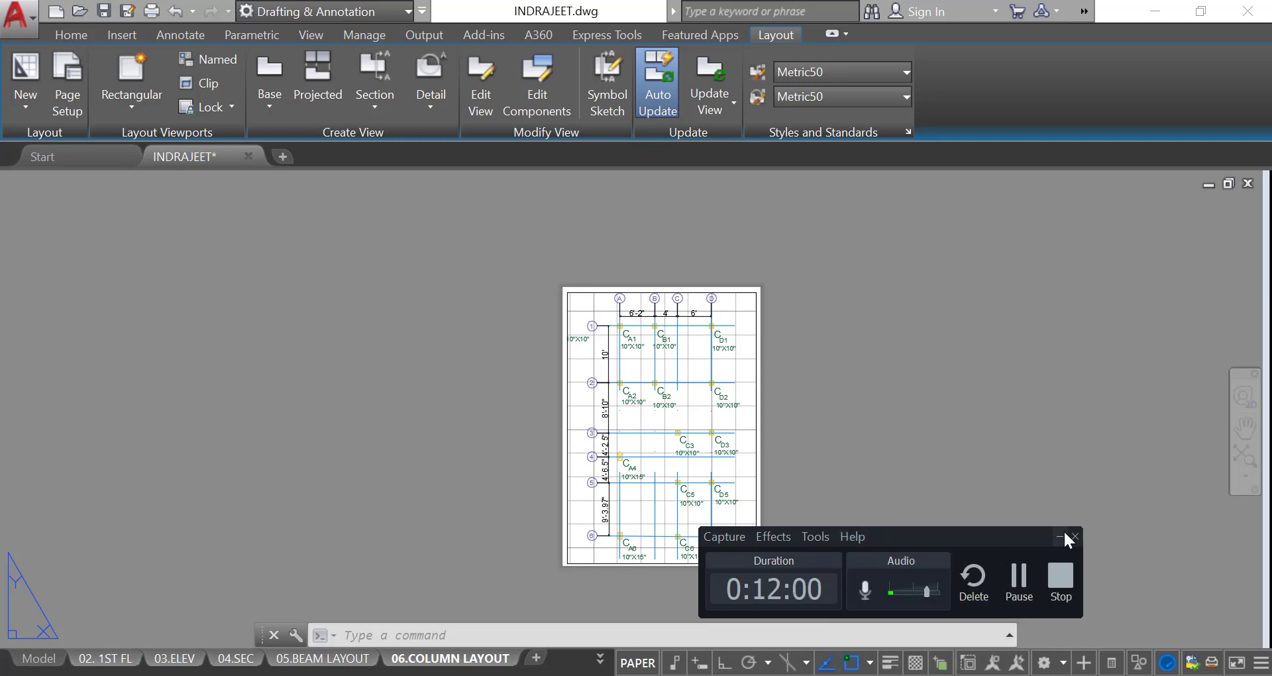
{"action": "left_click", "coordinate": [1060, 536]}
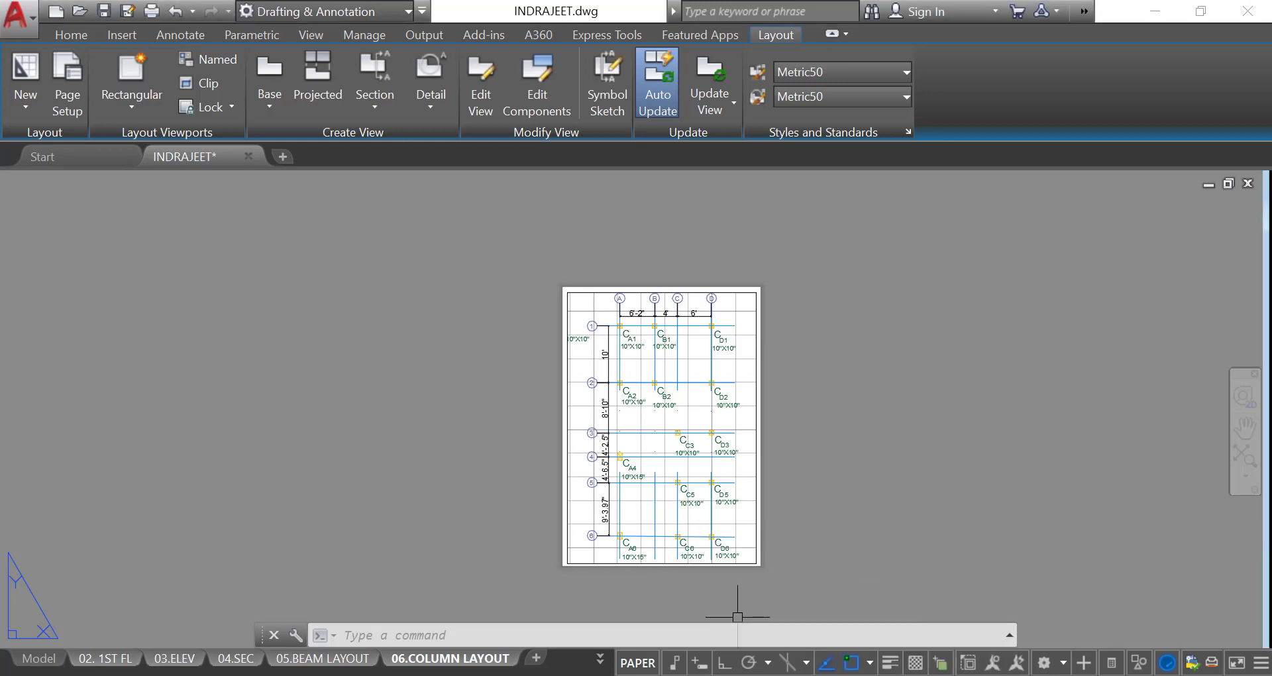
Switch to File Explorer, browse to the mine folder on the Desktop and open the published INDRAJEET.pdf
{"action": "key", "text": "super+e"}
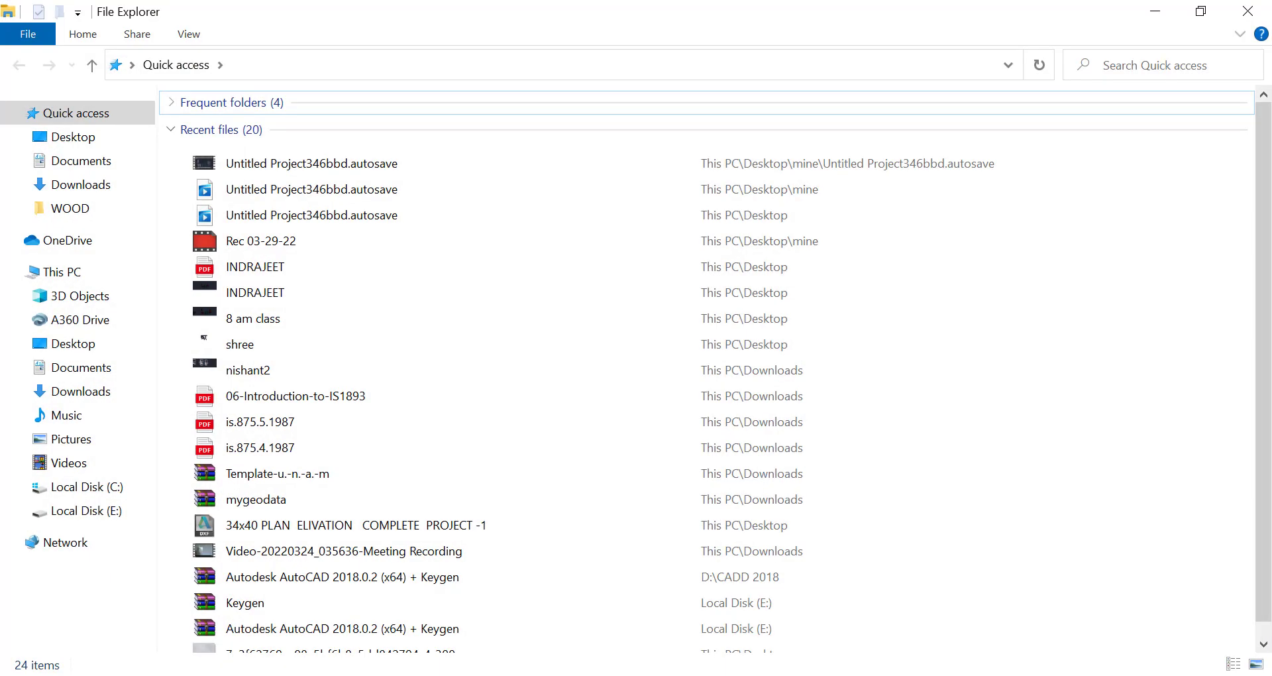
{"action": "left_click", "coordinate": [91, 345]}
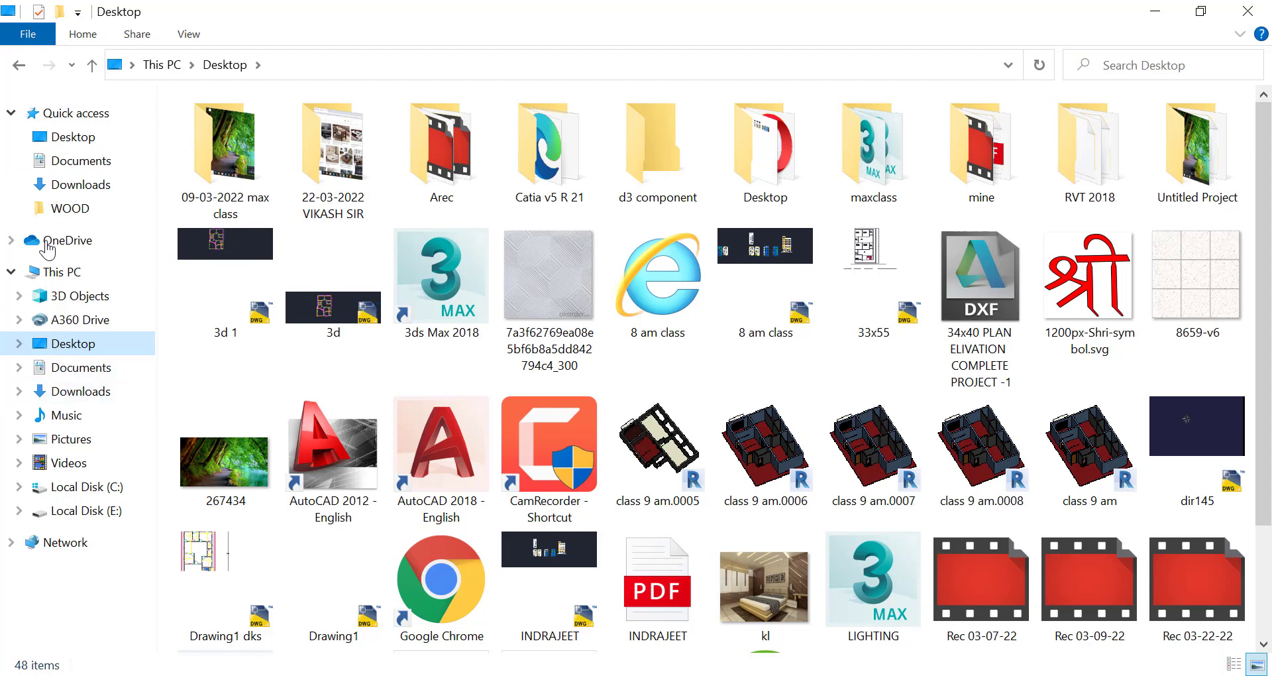
{"action": "scroll", "coordinate": [397, 365], "scroll_direction": "down", "scroll_amount": 3}
{"action": "scroll", "coordinate": [412, 401], "scroll_direction": "up", "scroll_amount": 3}
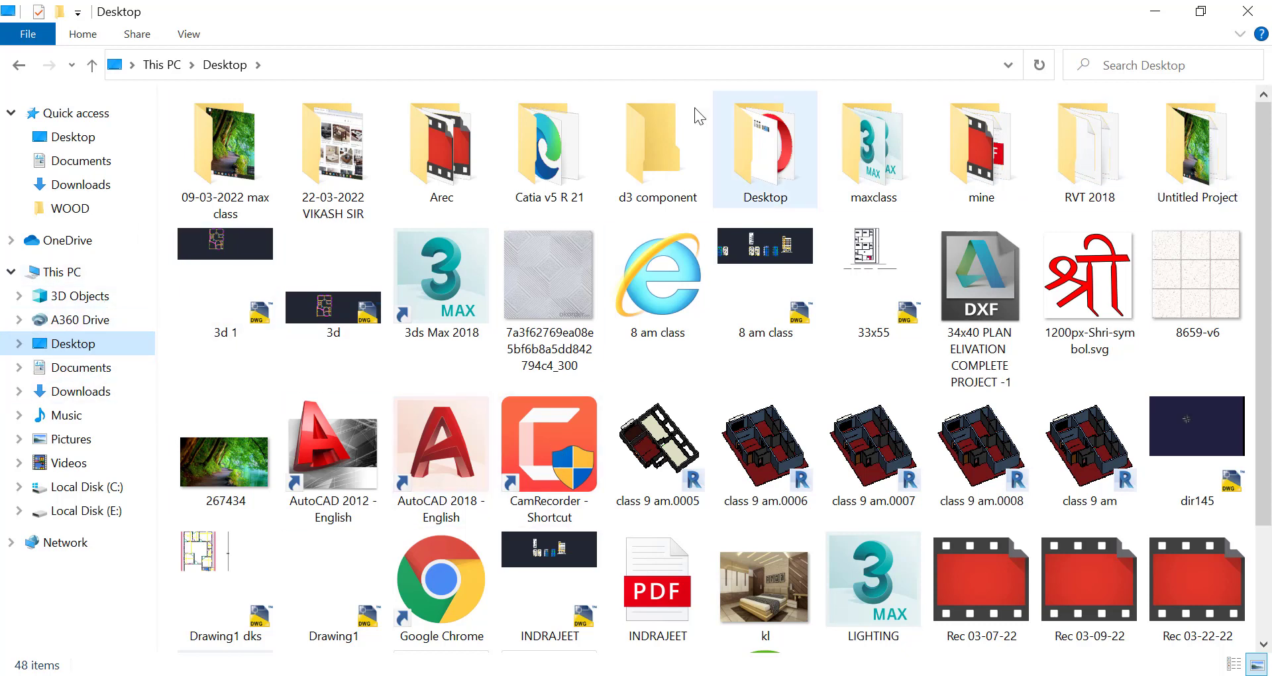
{"action": "double_click", "coordinate": [1003, 137]}
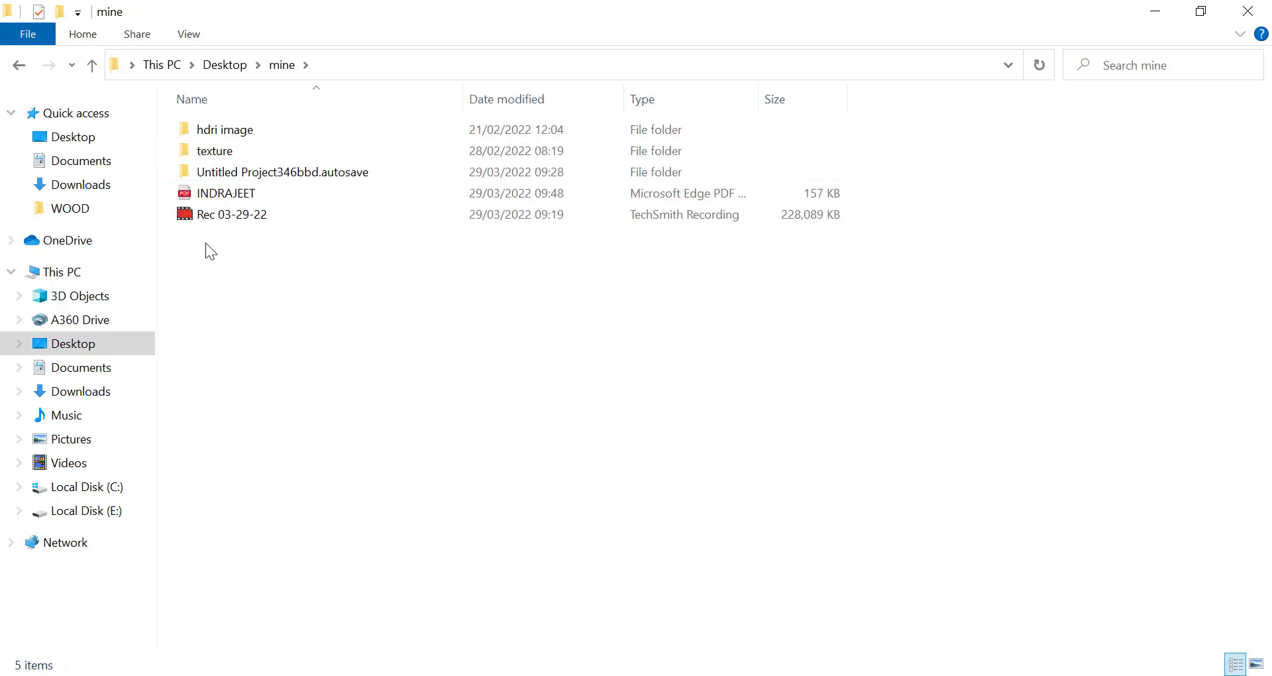
{"action": "double_click", "coordinate": [214, 192]}
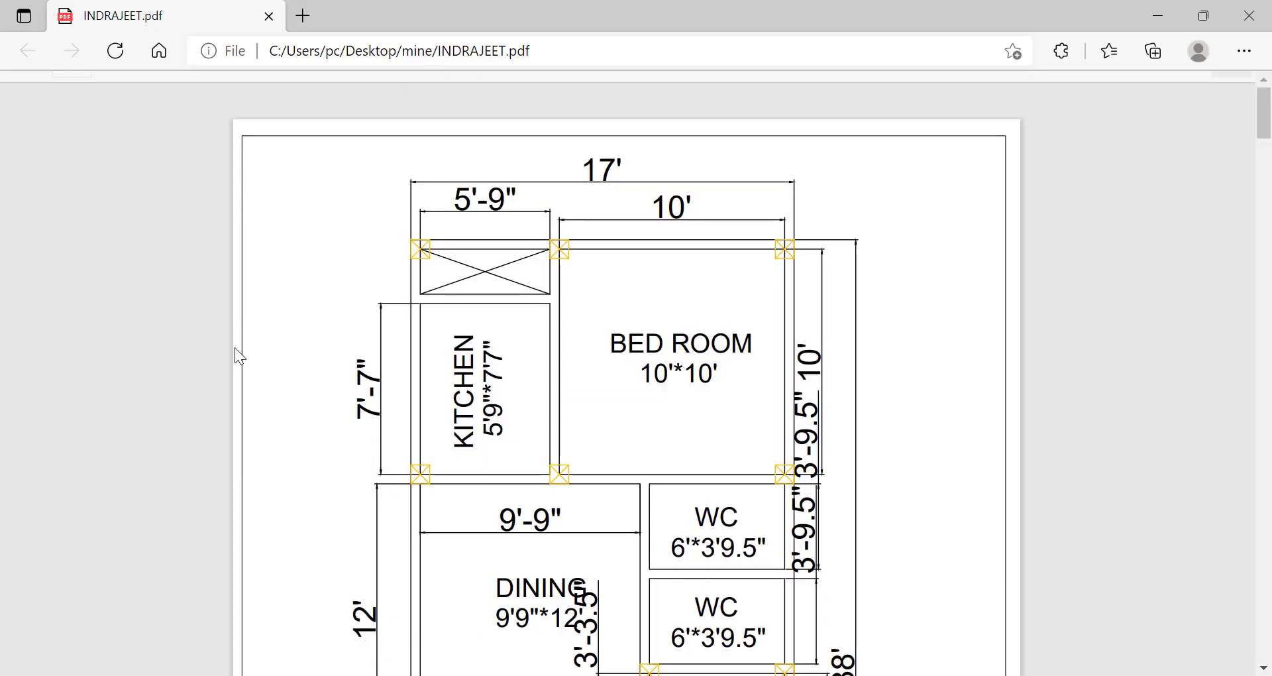
Look through all pages of the published PDF from the floor plan to the column layout, close it and return to AutoCAD
{"action": "scroll", "coordinate": [157, 179], "scroll_direction": "down", "scroll_amount": 1}
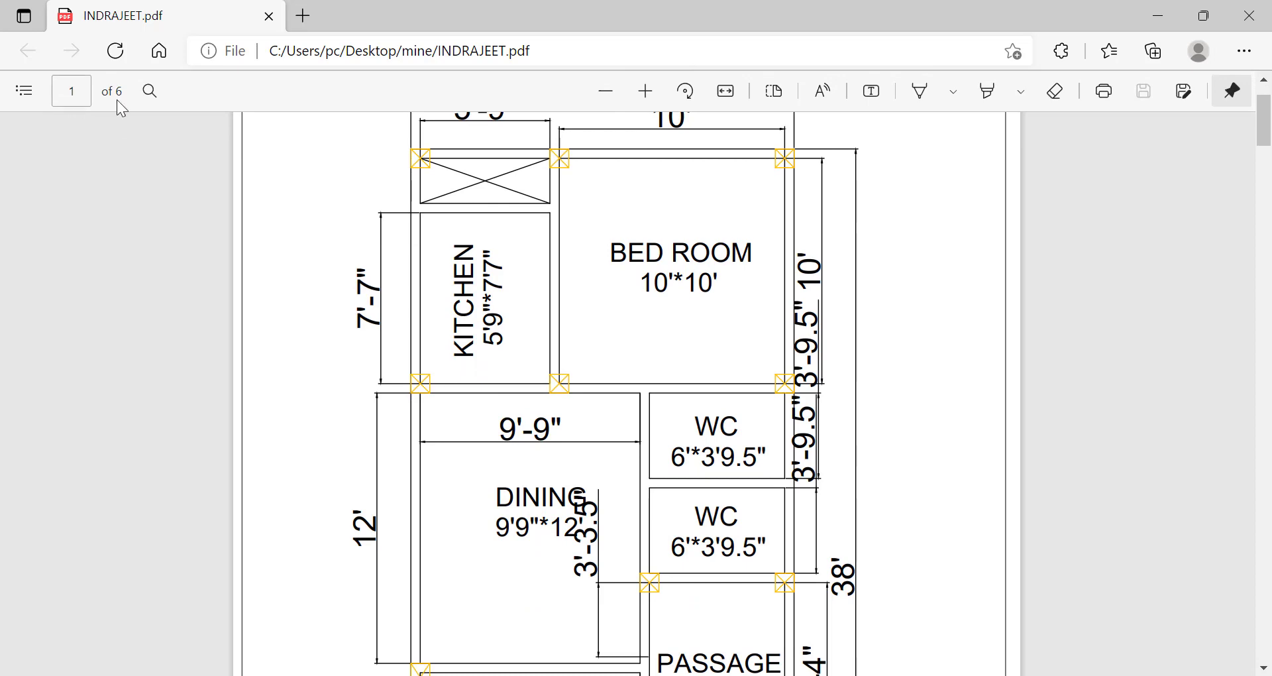
{"action": "scroll", "coordinate": [645, 396], "scroll_direction": "down", "scroll_amount": 5}
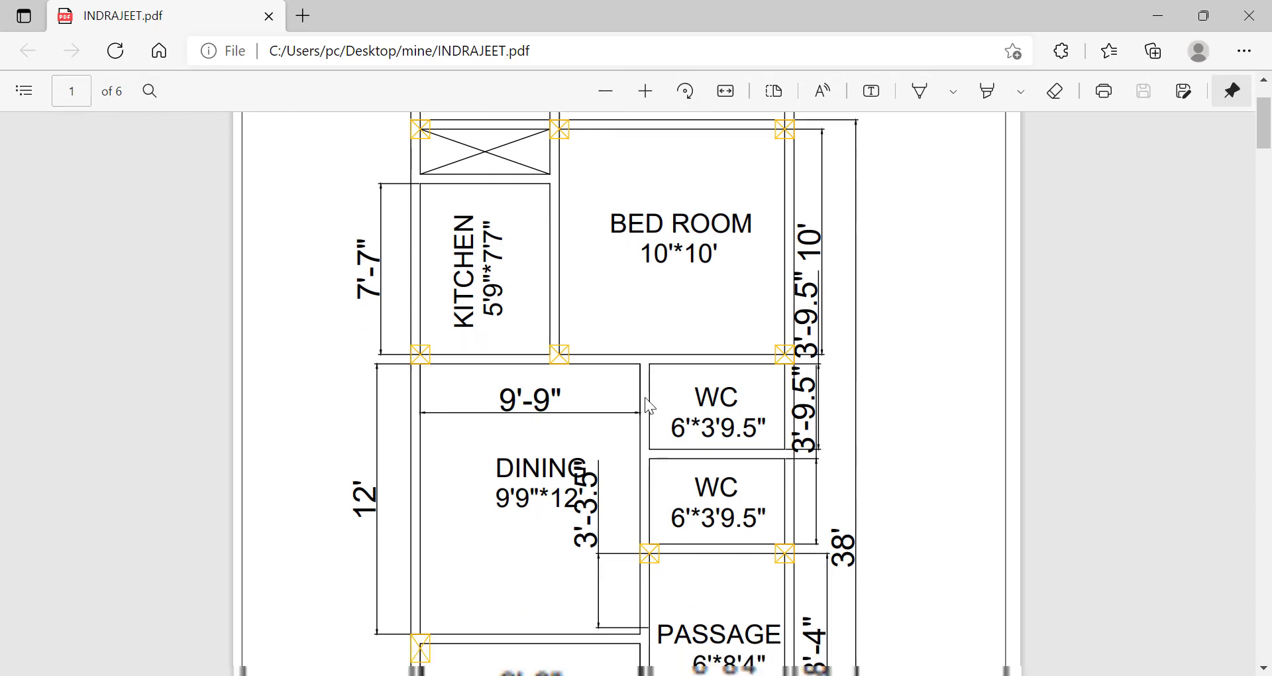
{"action": "scroll", "coordinate": [646, 397], "scroll_direction": "up", "scroll_amount": 5}
{"action": "scroll", "coordinate": [645, 398], "scroll_direction": "down", "scroll_amount": 7}
{"action": "scroll", "coordinate": [645, 399], "scroll_direction": "down", "scroll_amount": 20}
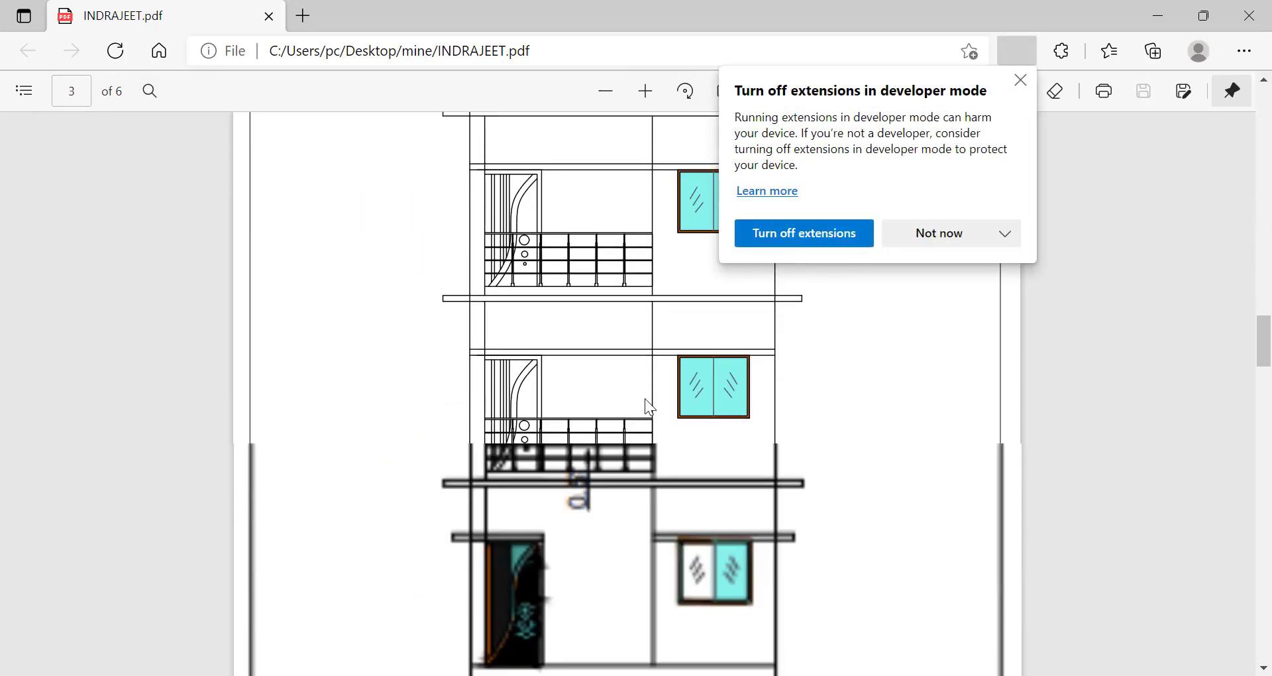
{"action": "scroll", "coordinate": [648, 412], "scroll_direction": "down", "scroll_amount": 20}
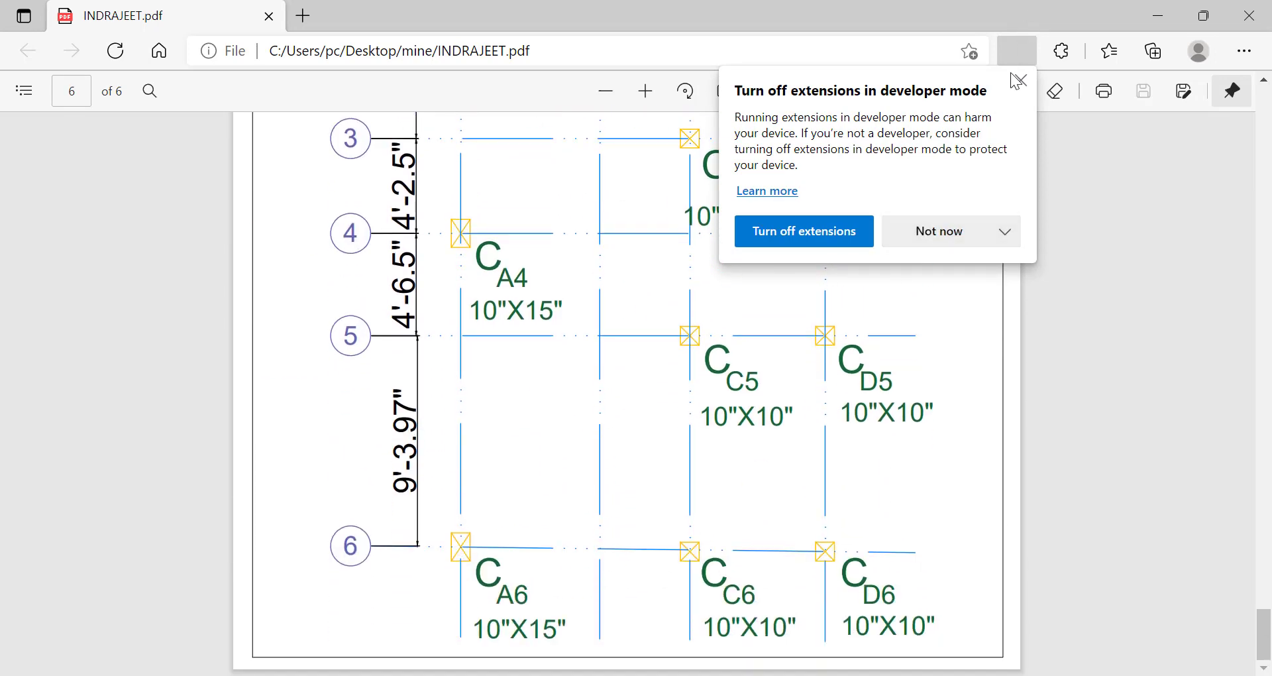
{"action": "left_click", "coordinate": [1024, 83]}
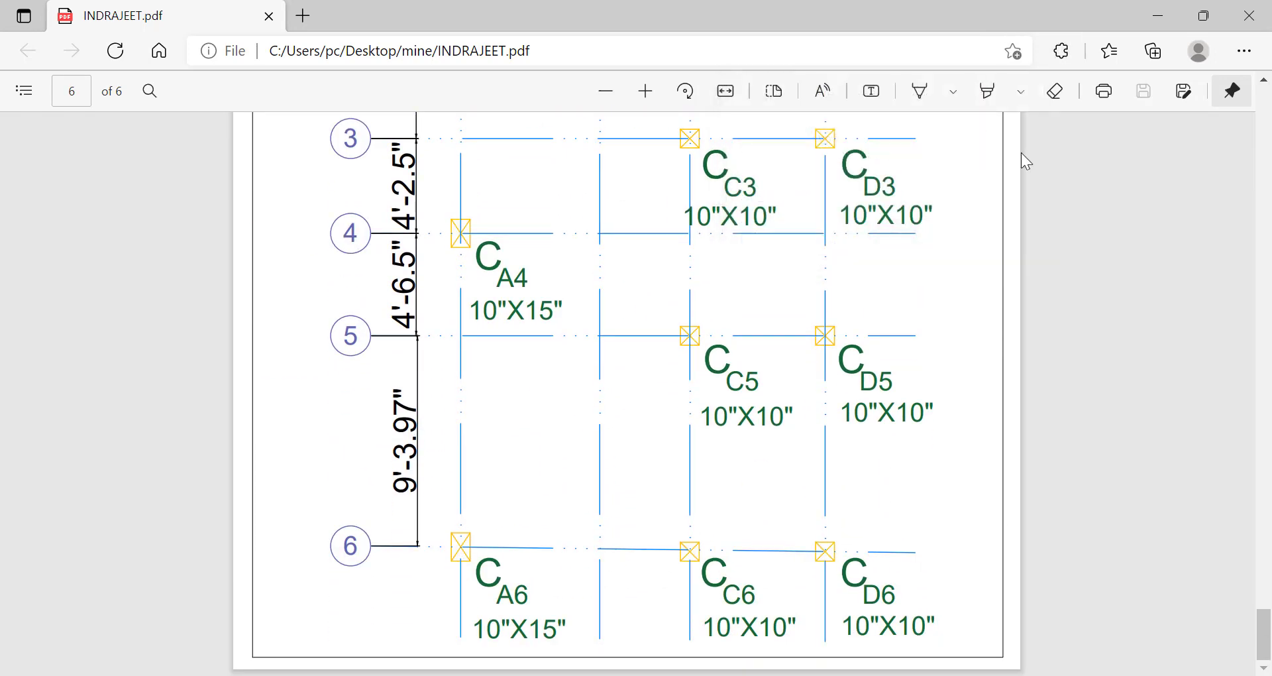
{"action": "left_click", "coordinate": [1247, 19]}
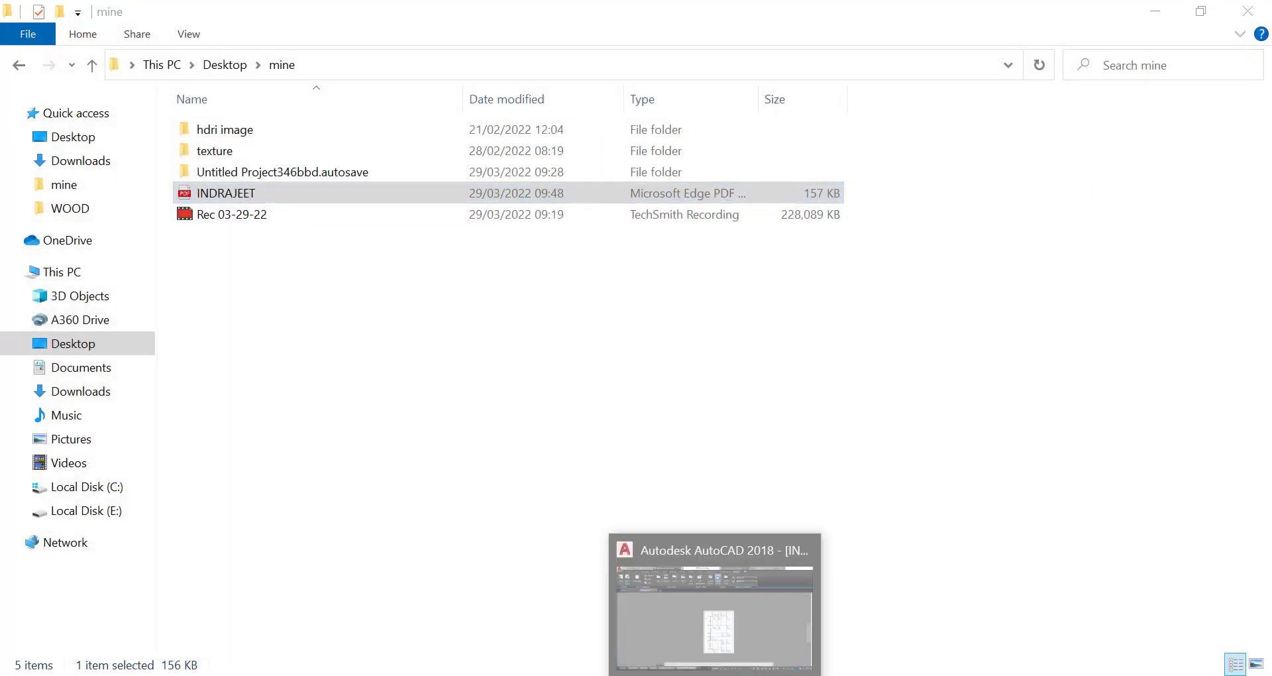
{"action": "left_click", "coordinate": [729, 600]}
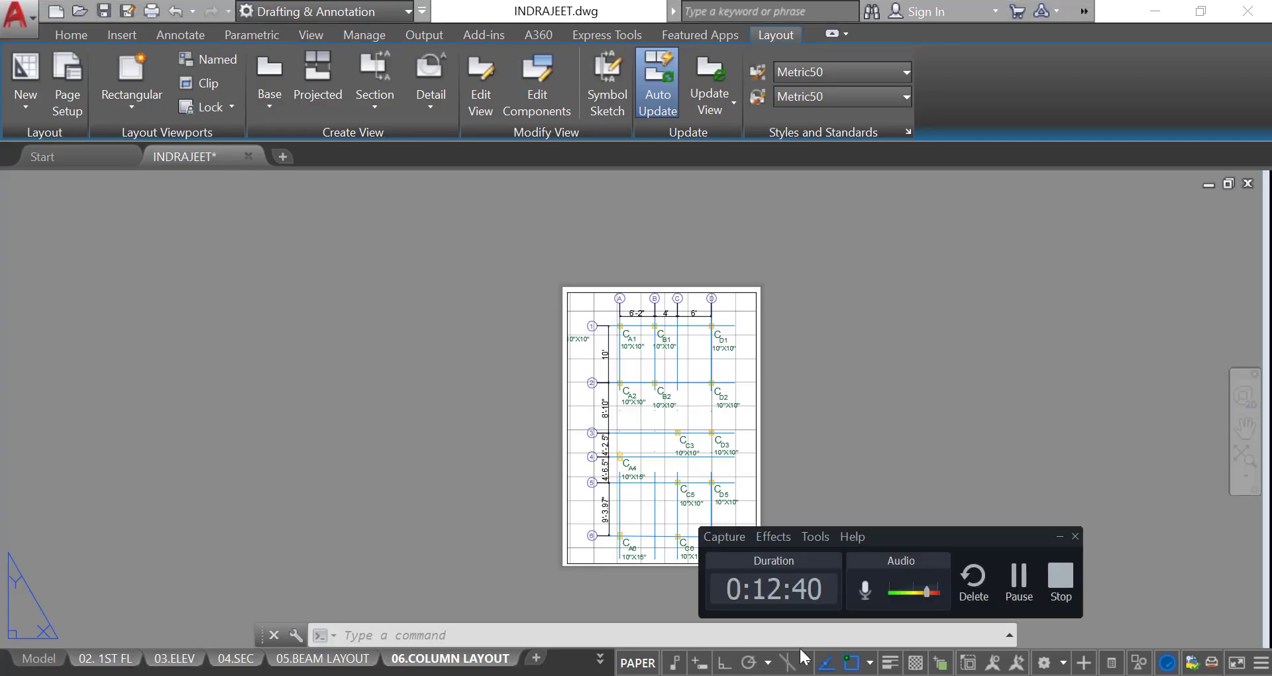